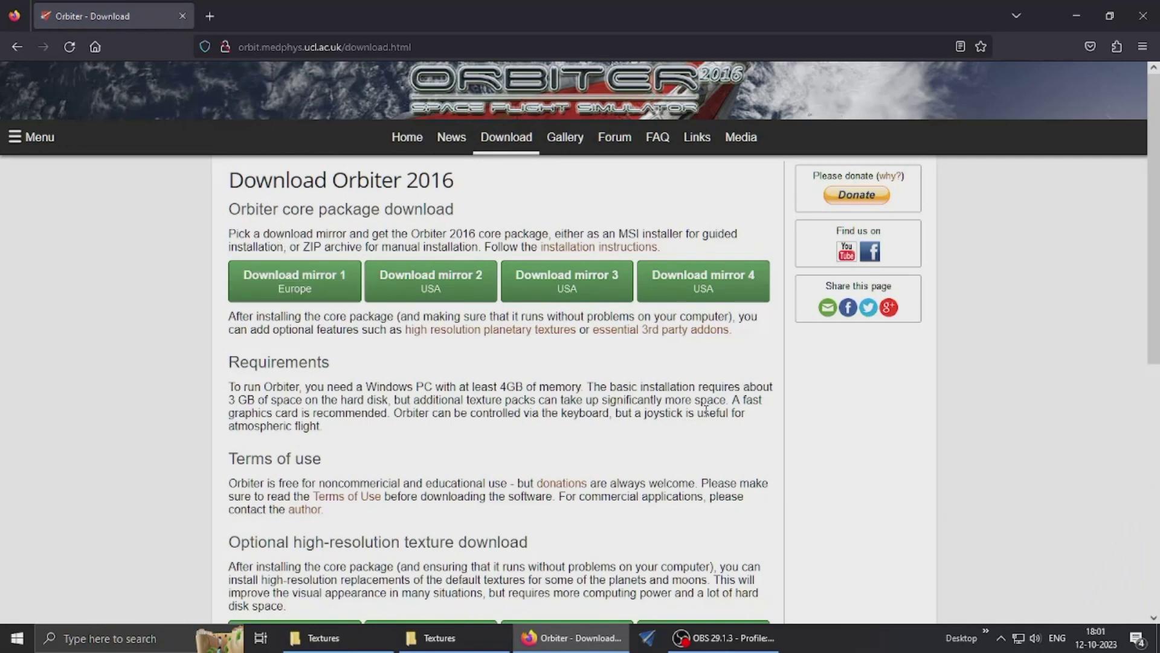
# Step: Open Download mirror 1 (Europe) for the optional high-resolution textures on the Orbiter download page
pyautogui.scroll(-3, 706, 409)
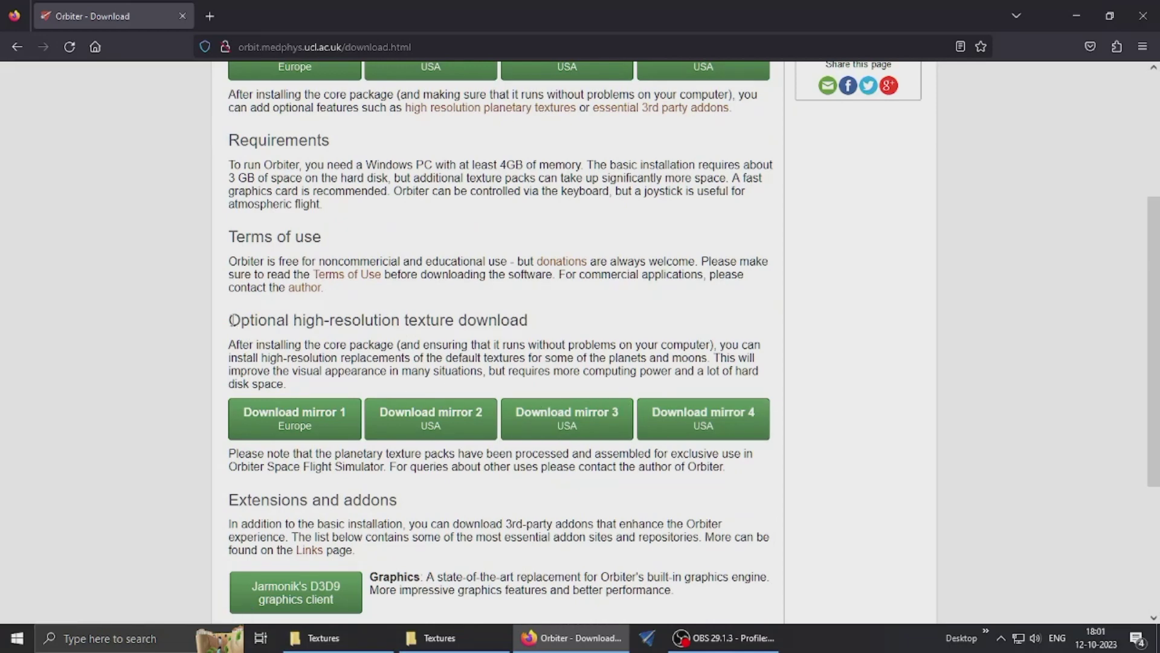
pyautogui.moveTo(232, 320); pyautogui.dragTo(564, 337)
pyautogui.scroll(-1, 582, 329)
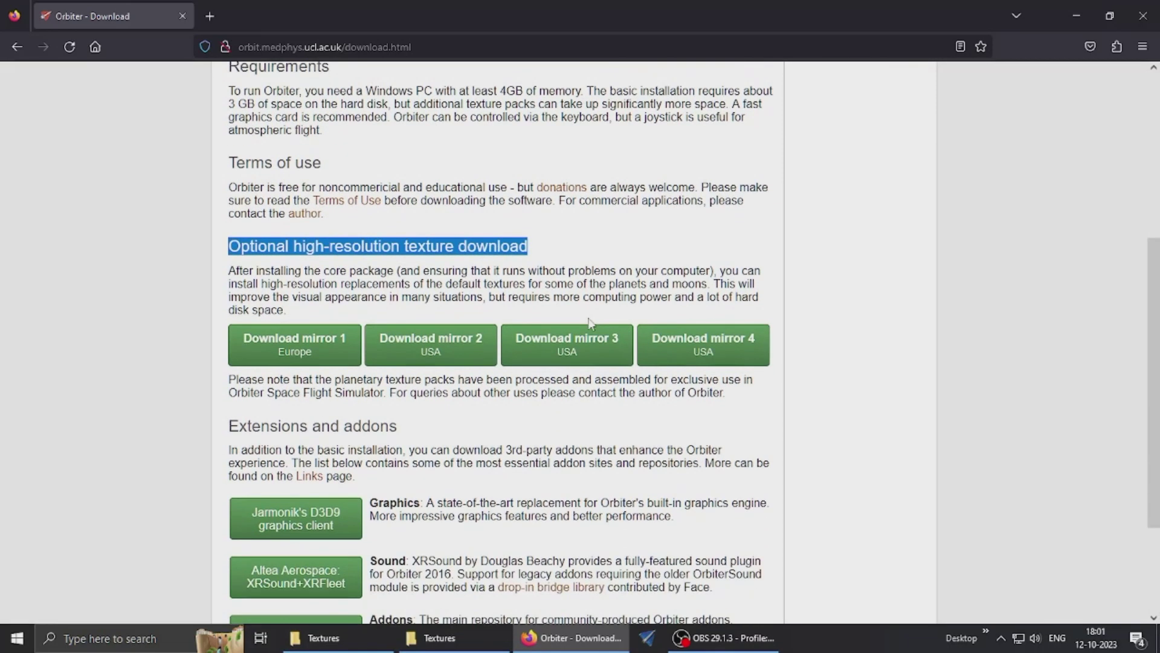
pyautogui.scroll(-1, 591, 325)
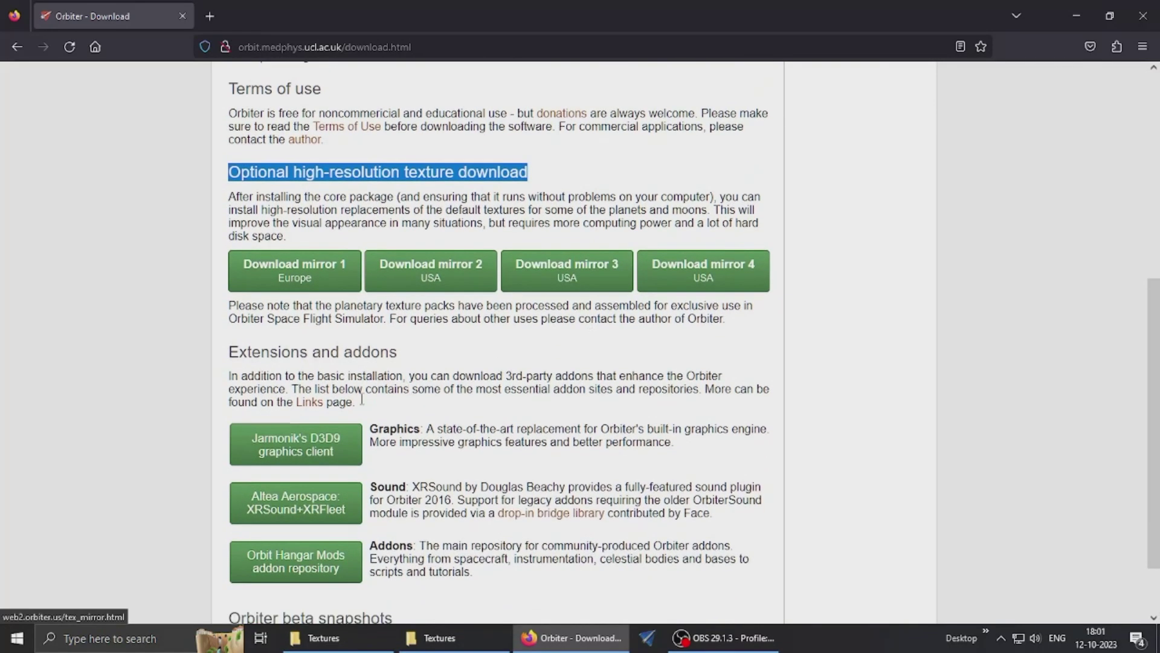
pyautogui.moveTo(278, 438); pyautogui.dragTo(400, 423)
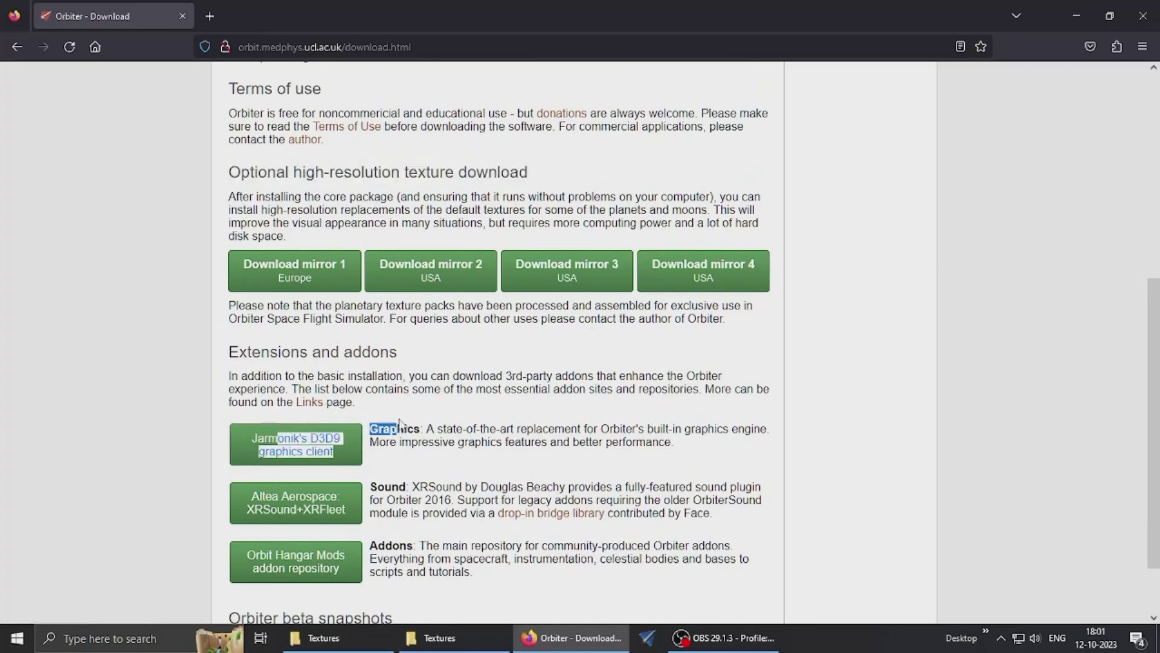
pyautogui.click(450, 429)
pyautogui.scroll(1, 438, 427)
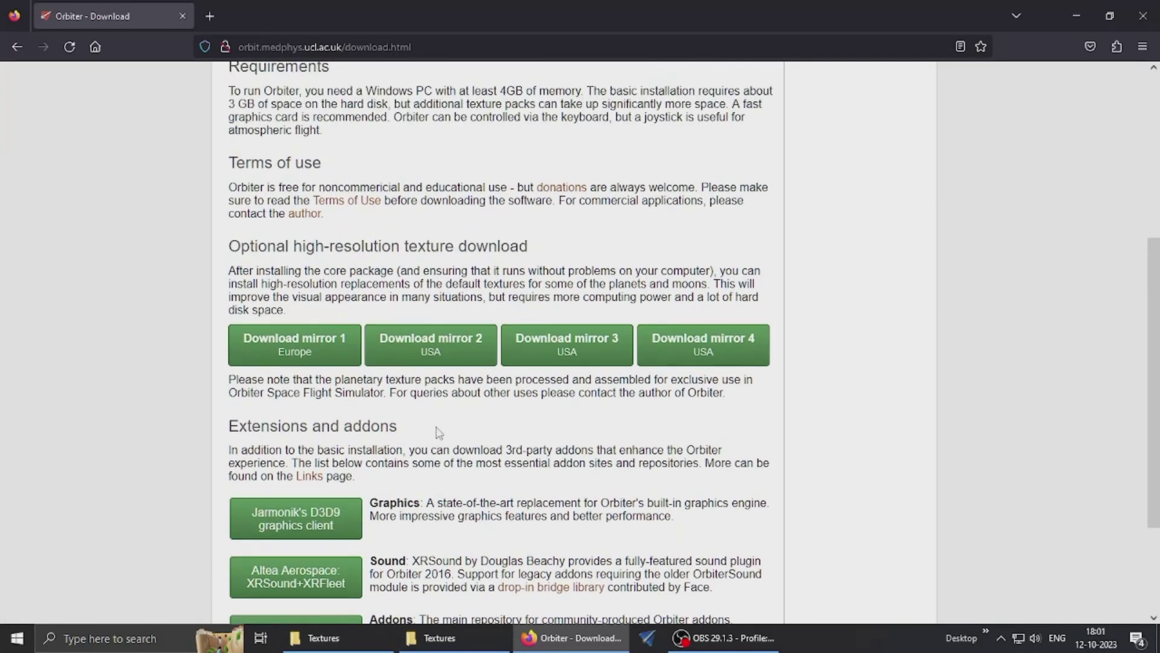
pyautogui.moveTo(265, 247); pyautogui.dragTo(417, 248)
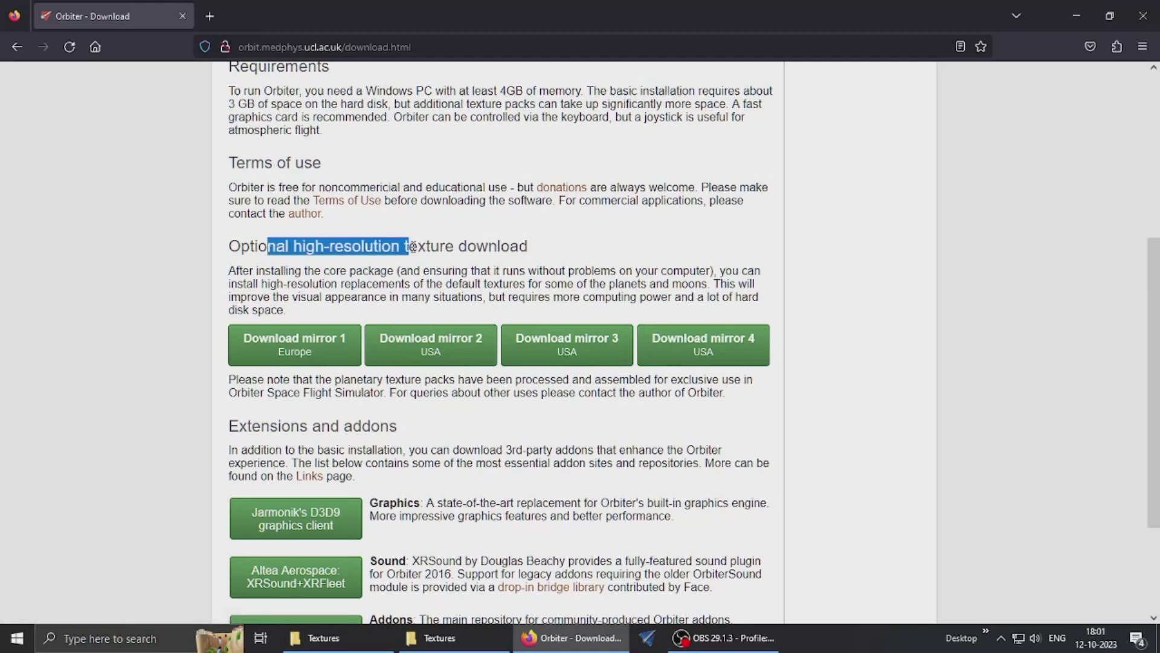
pyautogui.click(292, 345)
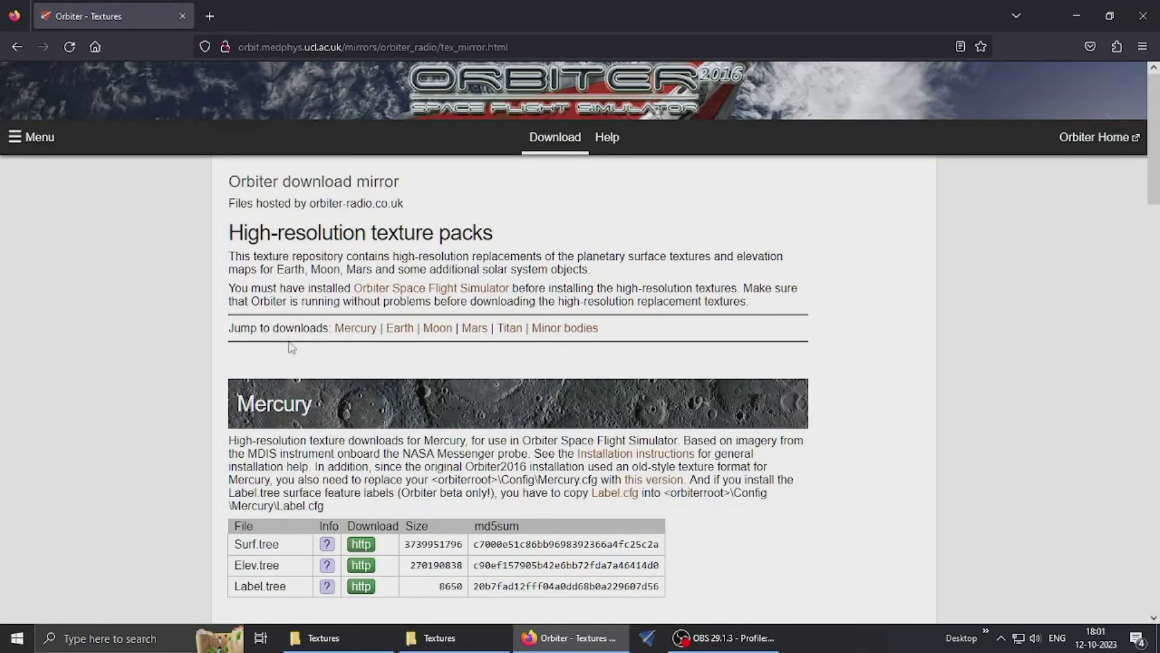
# Step: Download the torrent for the complete Earth texture set from the high-resolution texture packs page
pyautogui.moveTo(274, 236); pyautogui.dragTo(507, 241)
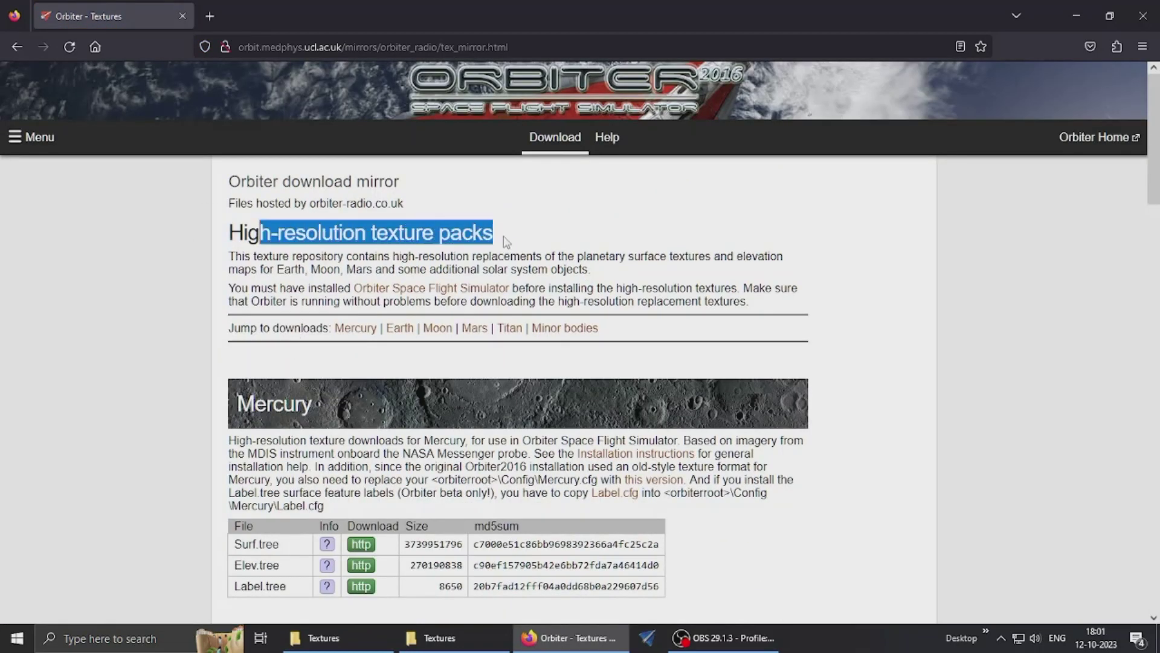
pyautogui.scroll(-3, 331, 241)
pyautogui.moveTo(293, 218); pyautogui.dragTo(340, 219)
pyautogui.scroll(-1, 259, 320)
pyautogui.moveTo(300, 400); pyautogui.dragTo(535, 404)
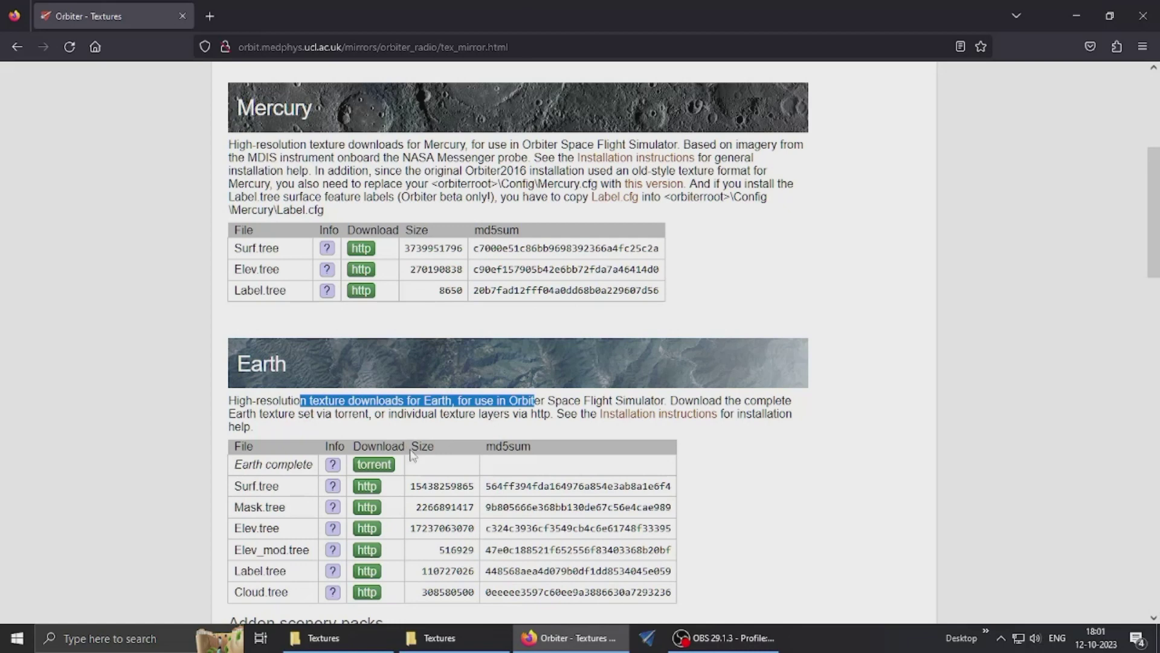
pyautogui.click(375, 466)
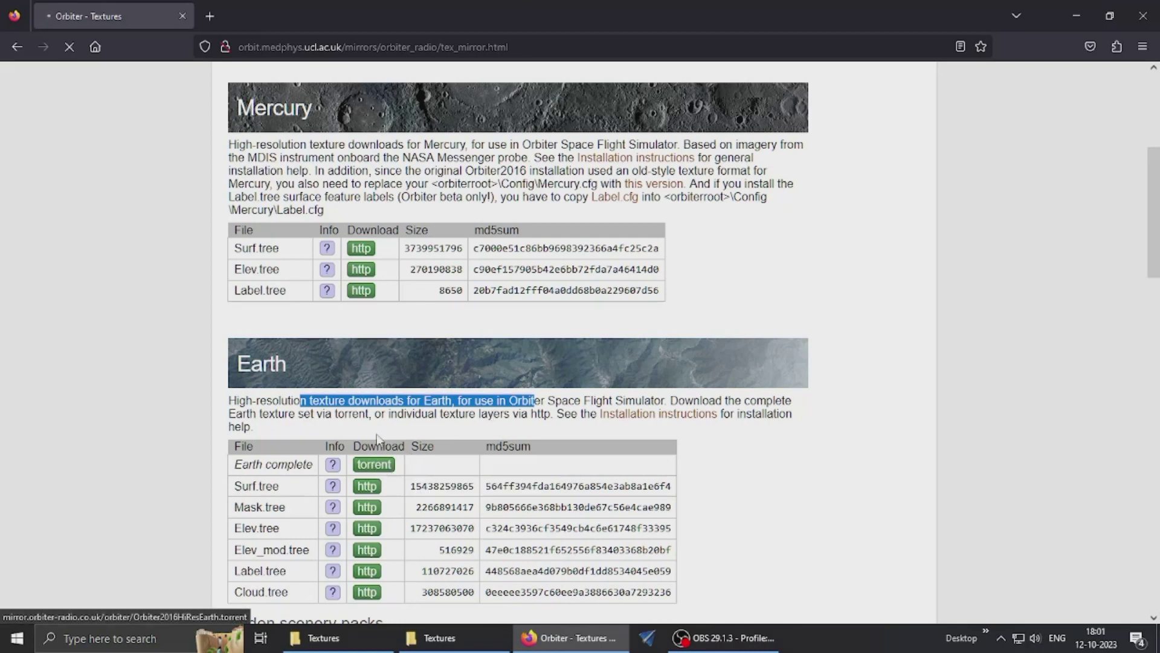
pyautogui.scroll(-1, 376, 434)
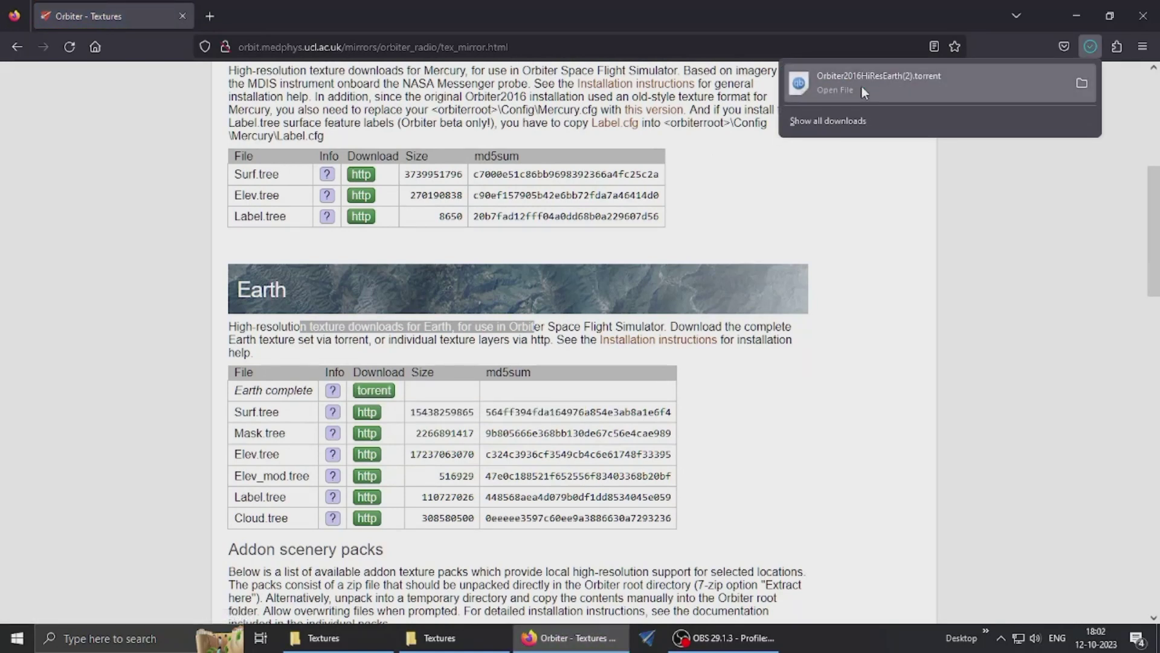
# Step: Open the downloaded Earth torrent in qBittorrent, review its size and file list, and cancel adding it
pyautogui.click(864, 90)
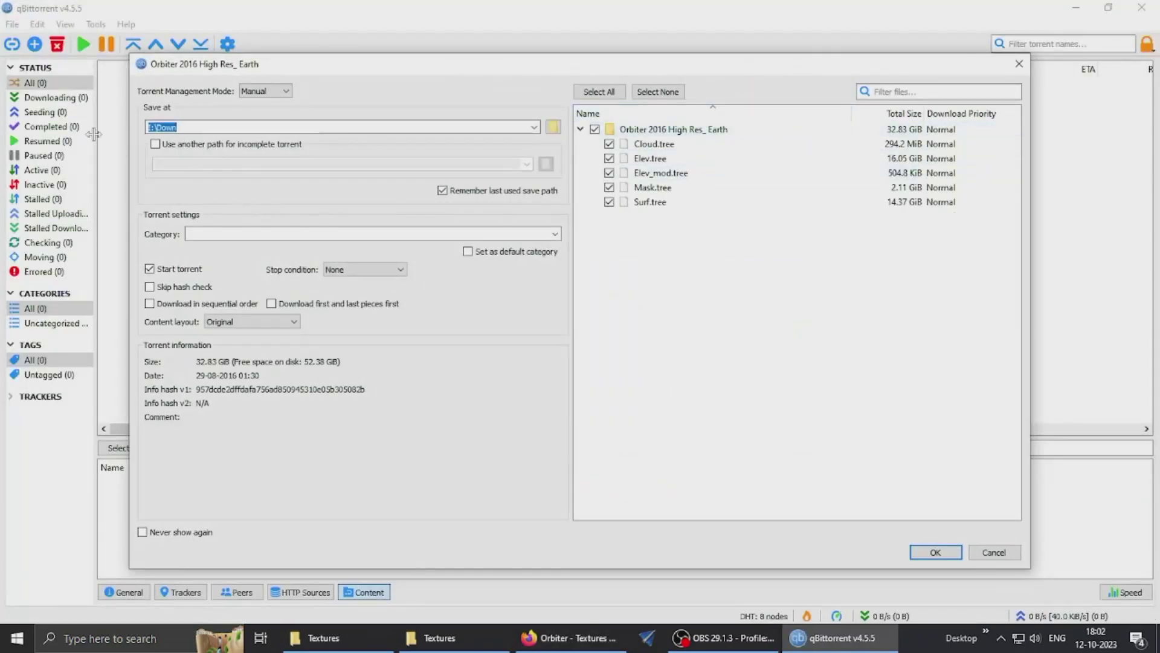
pyautogui.click(229, 366)
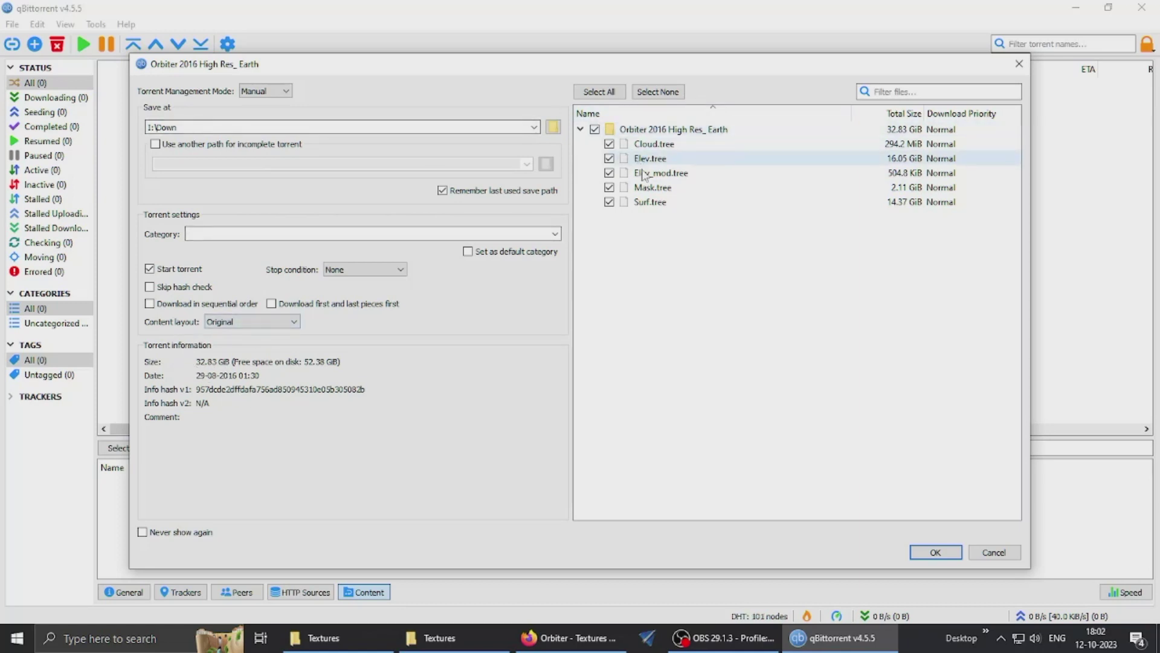
pyautogui.moveTo(660, 211); pyautogui.dragTo(650, 153)
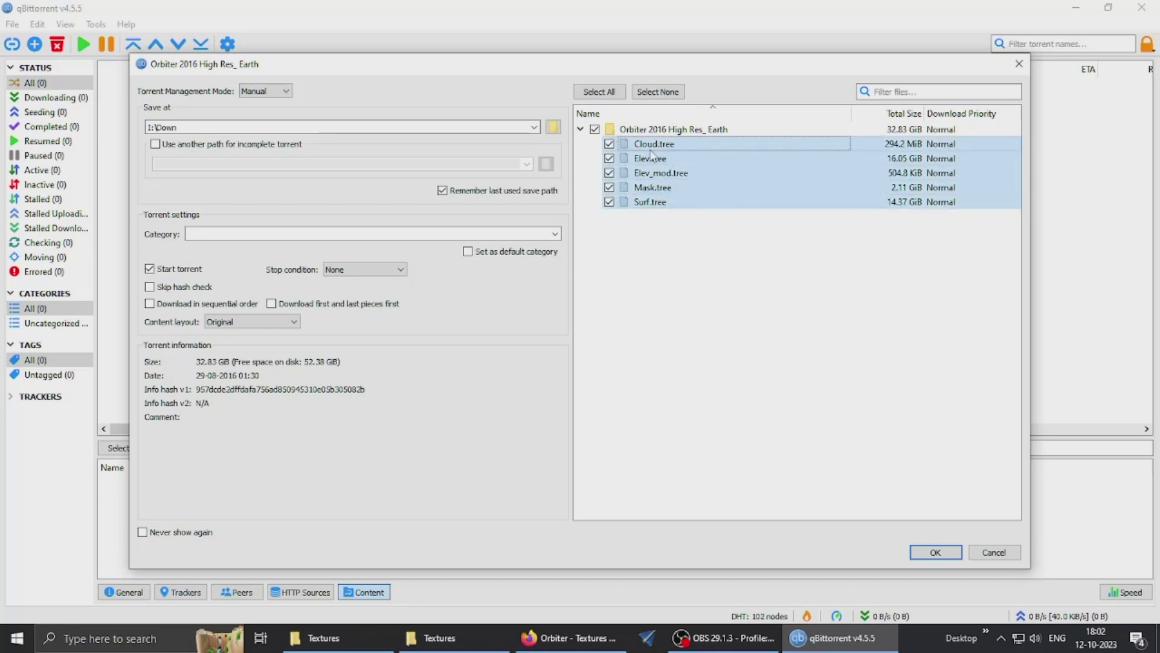
pyautogui.click(990, 552)
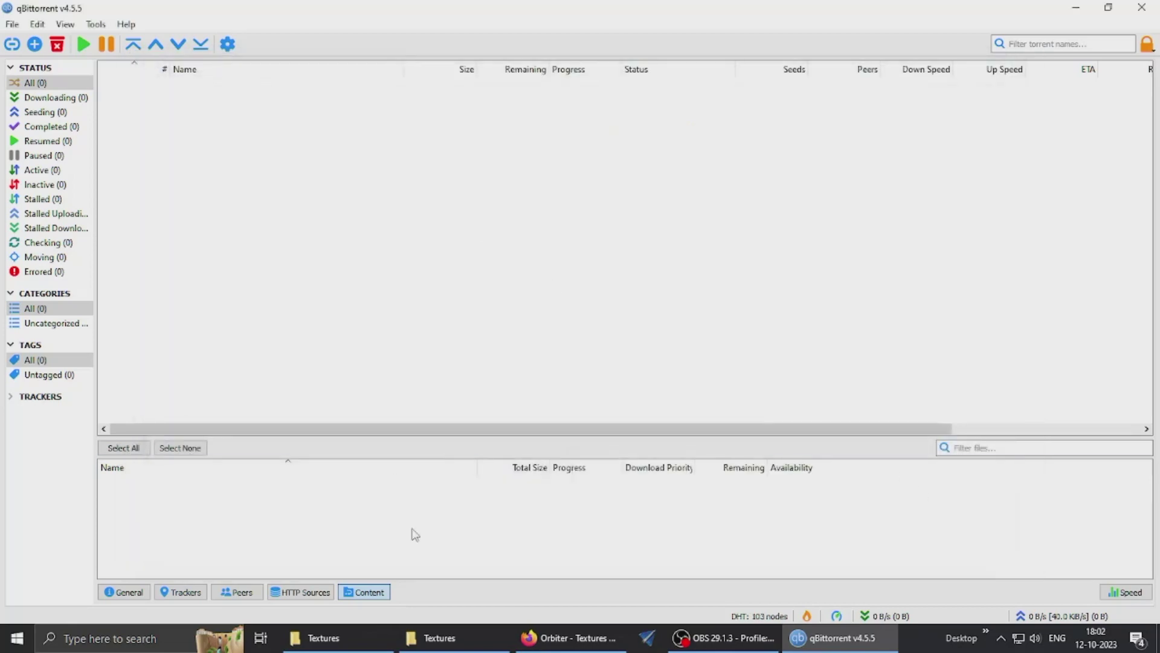
# Step: Check the total size of the five tree files in the Orbiter Setup Oldsound installation's Textures\Earth\Archive folder
pyautogui.click(439, 638)
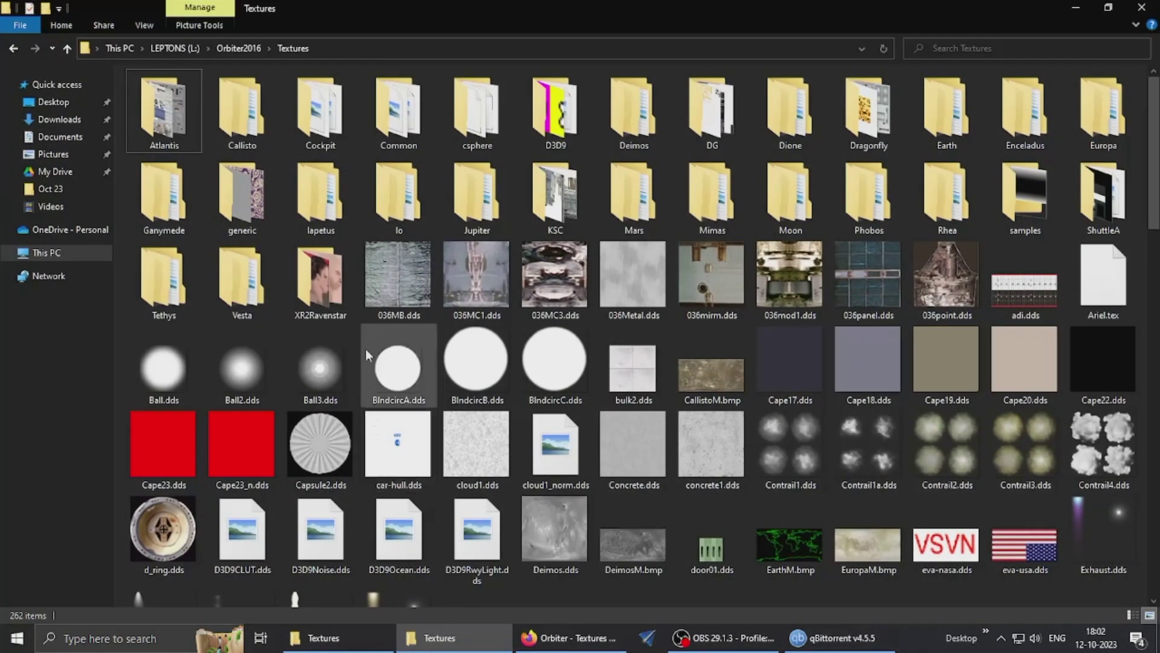
pyautogui.click(940, 140)
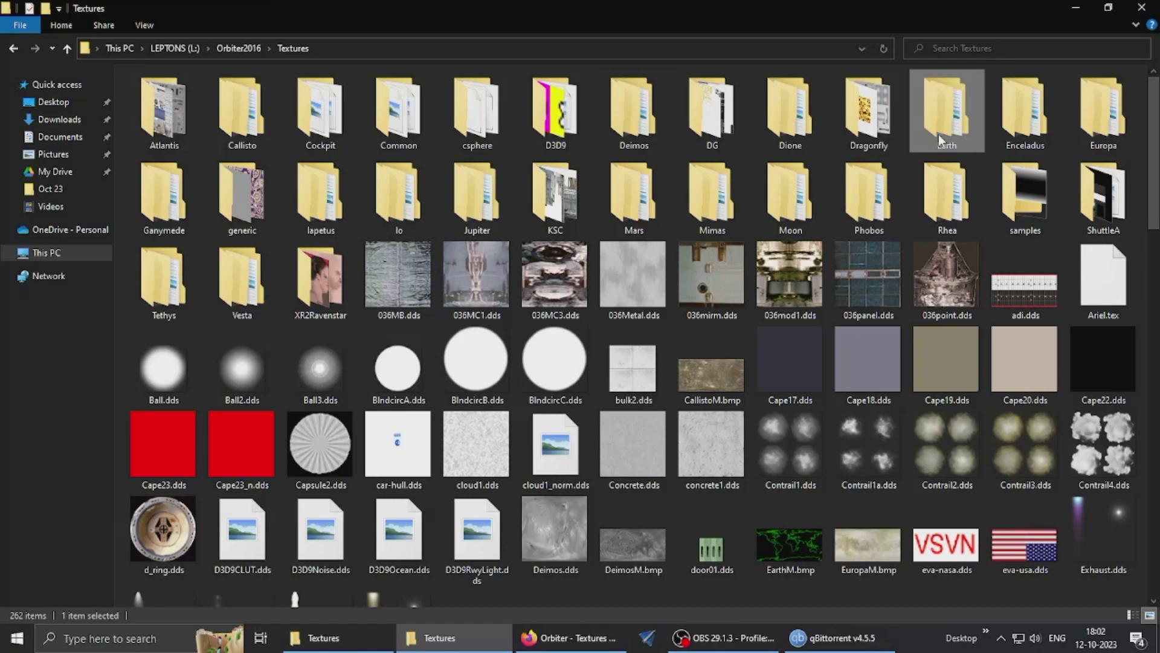
pyautogui.click(323, 638)
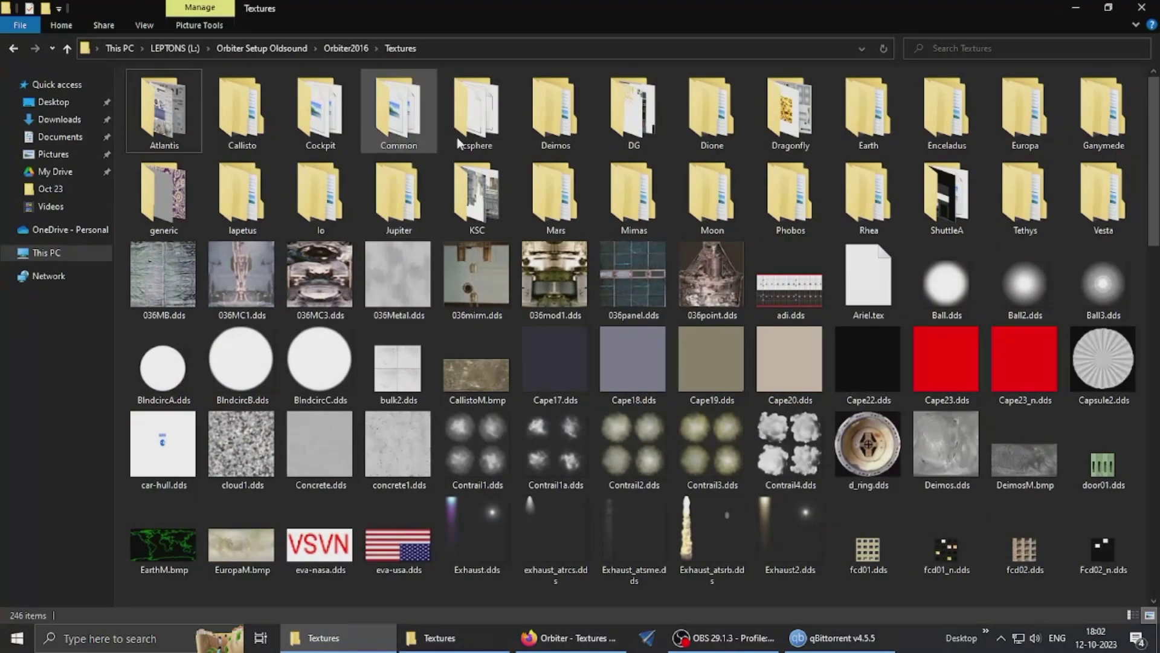
pyautogui.doubleClick(898, 144)
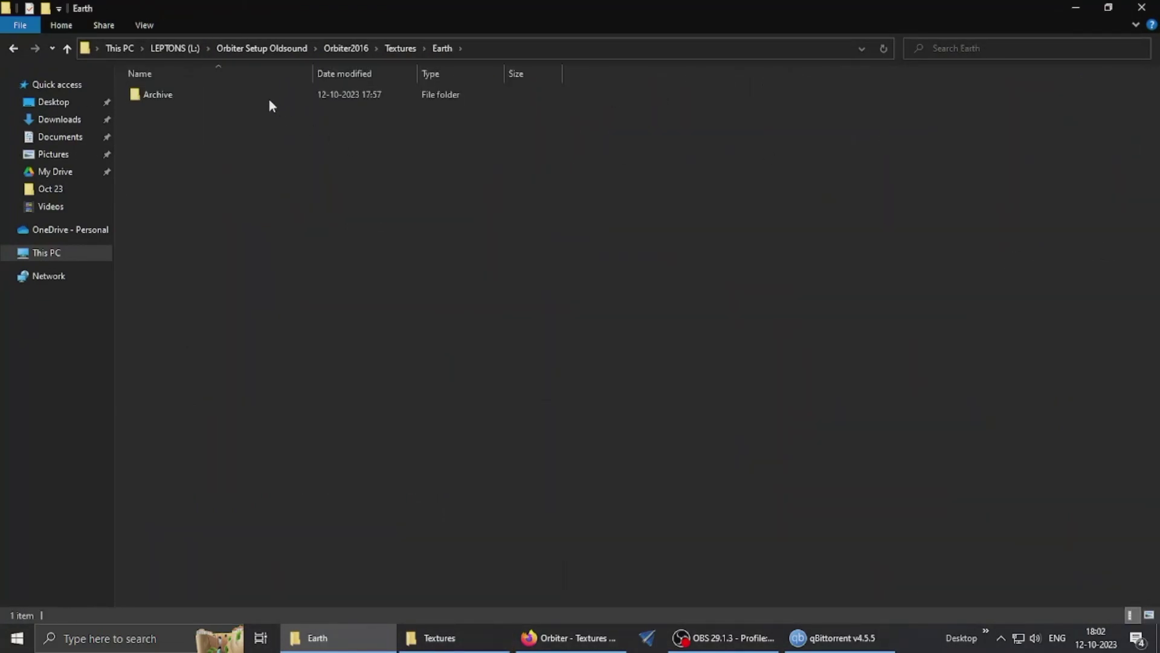
pyautogui.doubleClick(267, 96)
pyautogui.moveTo(282, 255); pyautogui.dragTo(222, 97)
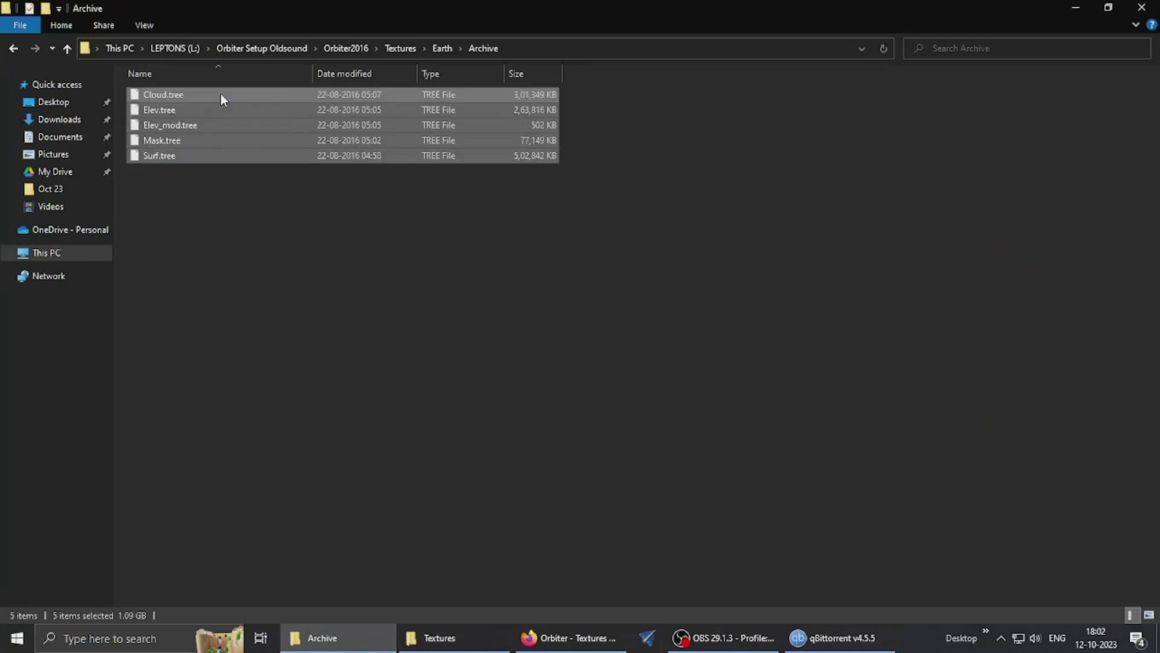
pyautogui.rightClick(216, 122)
pyautogui.click(320, 384)
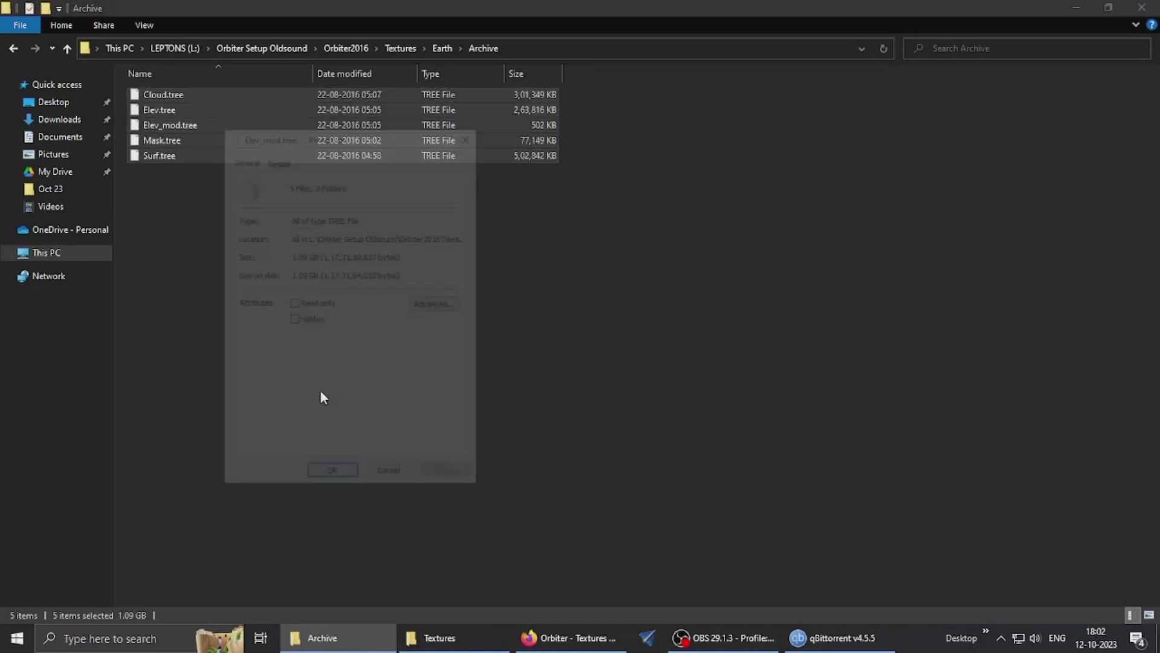
pyautogui.click(470, 132)
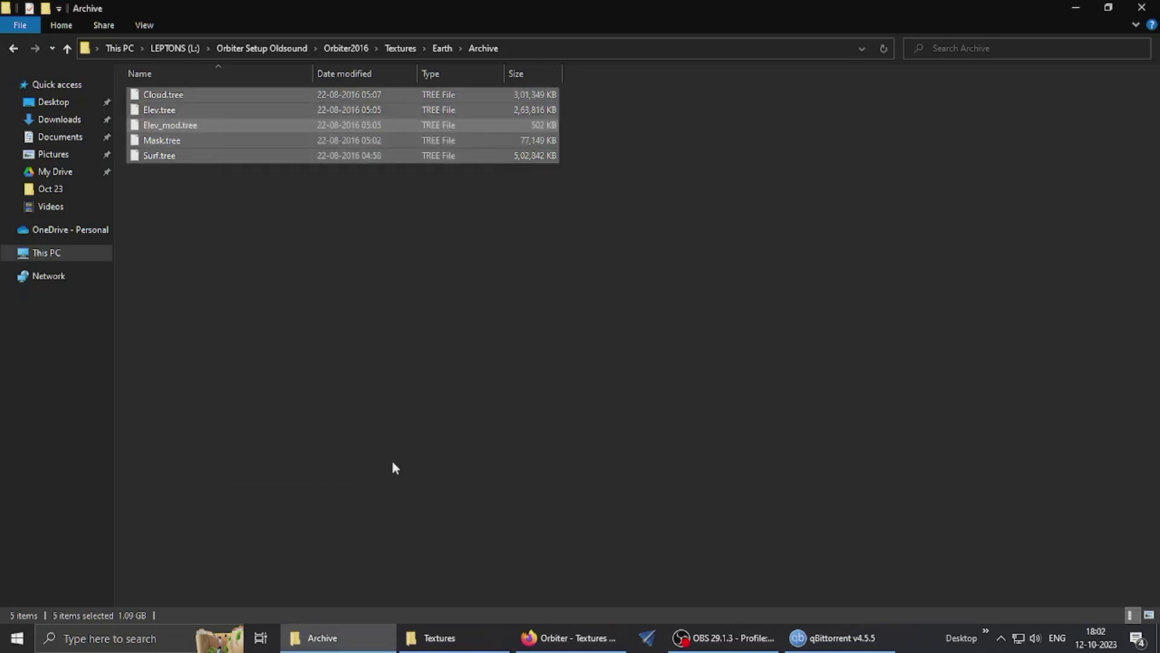
# Step: Check the total size of all tree files in L:\Orbiter2016\Textures\Earth\Archive for comparison
pyautogui.click(456, 632)
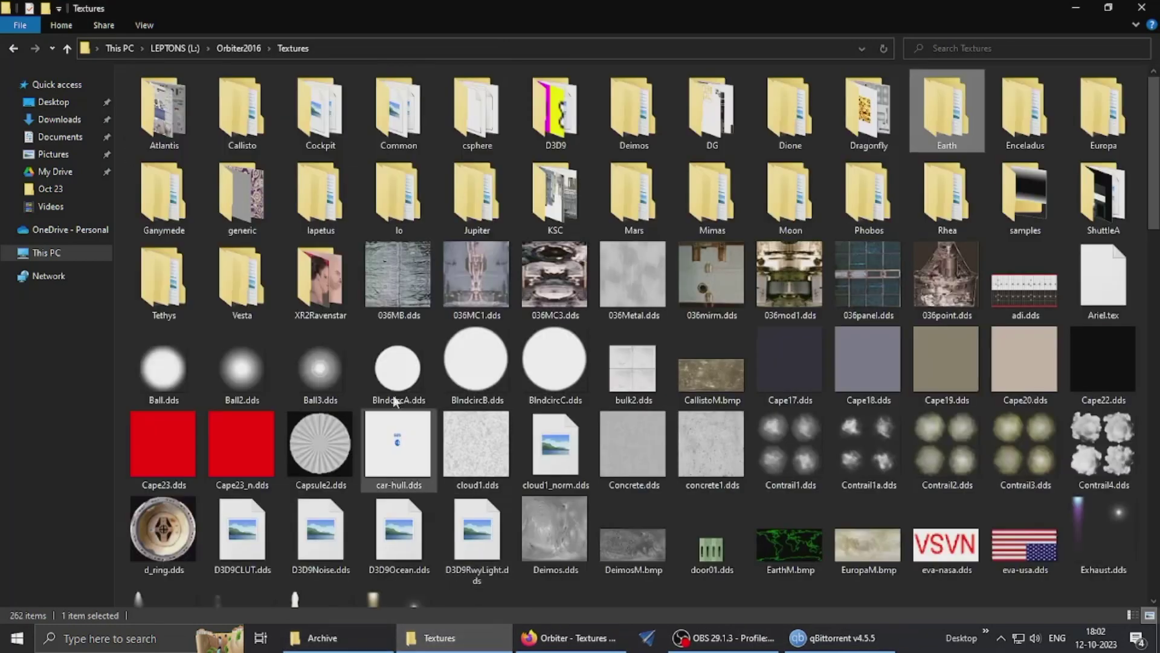
pyautogui.doubleClick(949, 124)
pyautogui.doubleClick(172, 97)
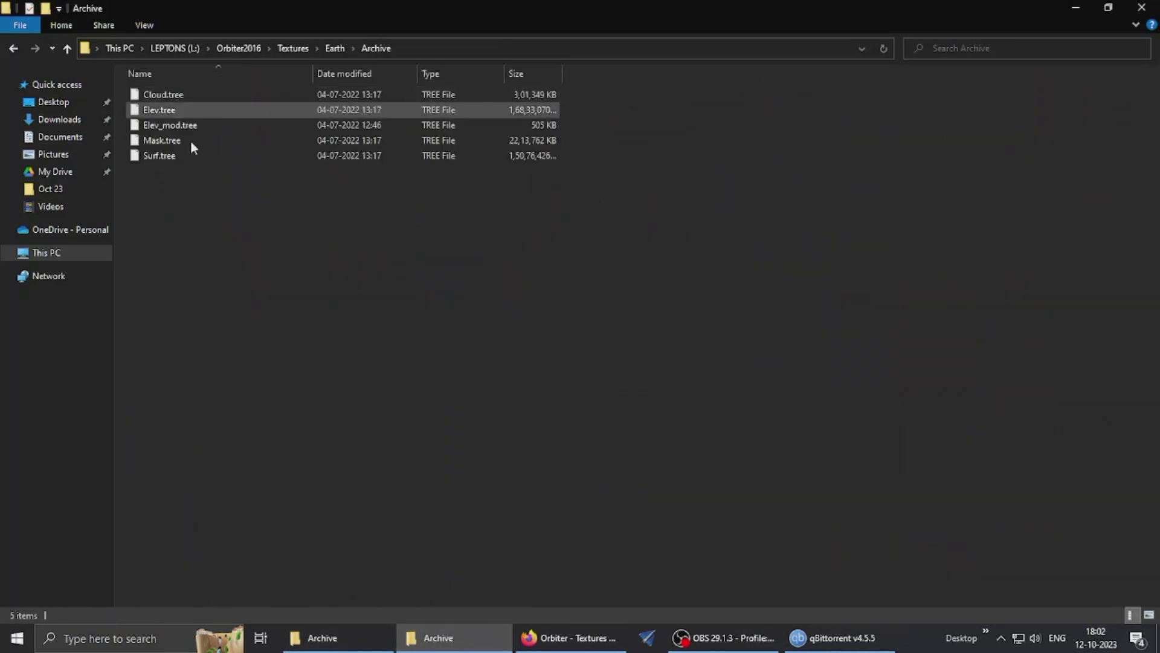
pyautogui.moveTo(236, 271); pyautogui.dragTo(181, 92)
pyautogui.rightClick(162, 134)
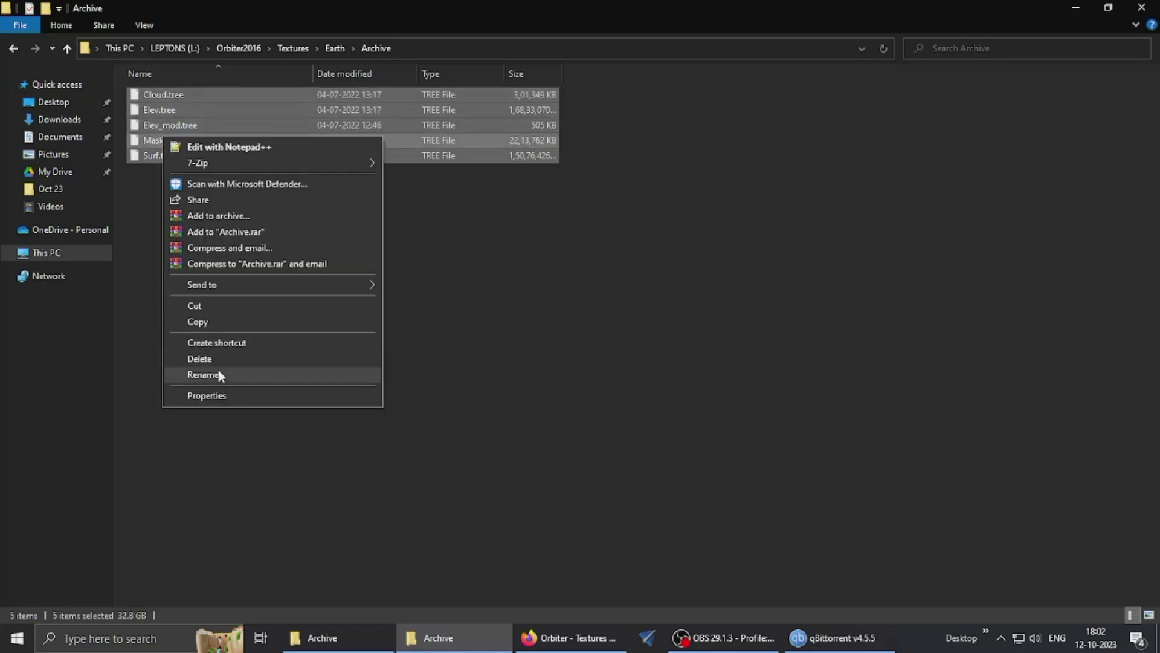
pyautogui.click(248, 394)
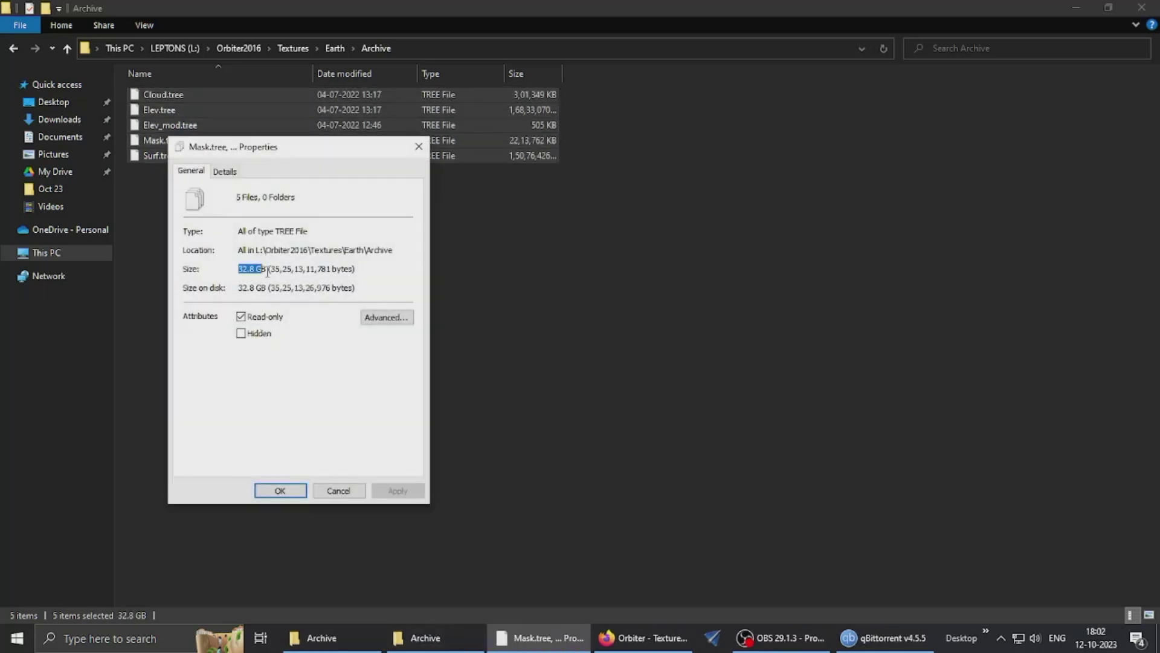
pyautogui.click(418, 146)
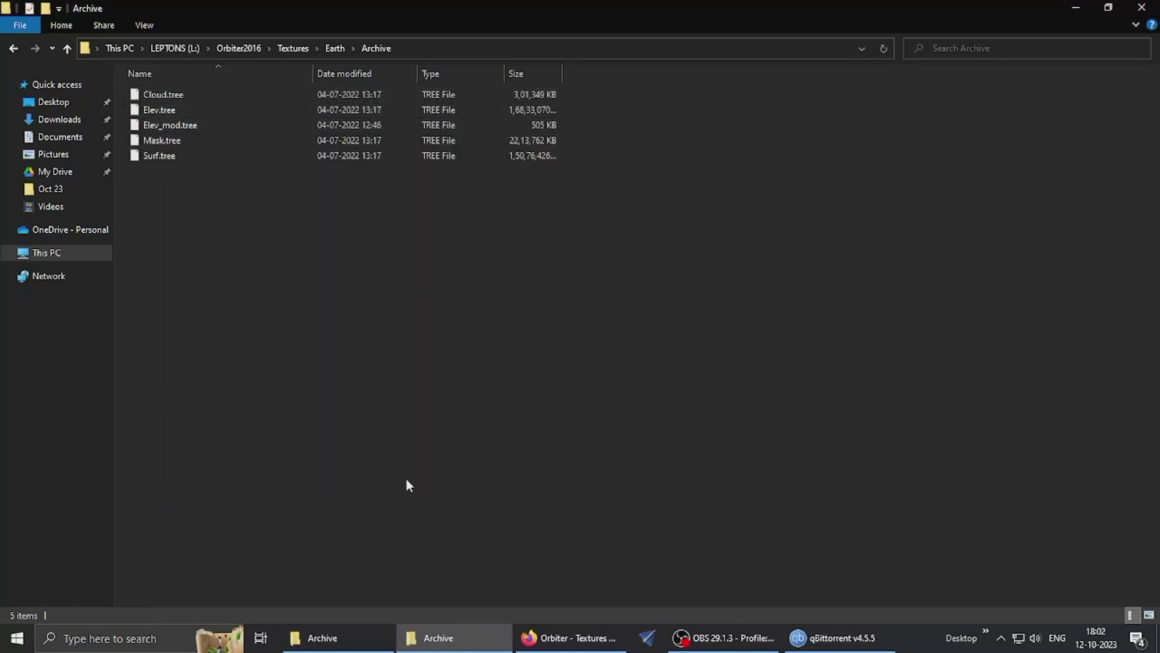
pyautogui.click(406, 478)
# Step: Switch to qBittorrent and exit it
pyautogui.click(387, 637)
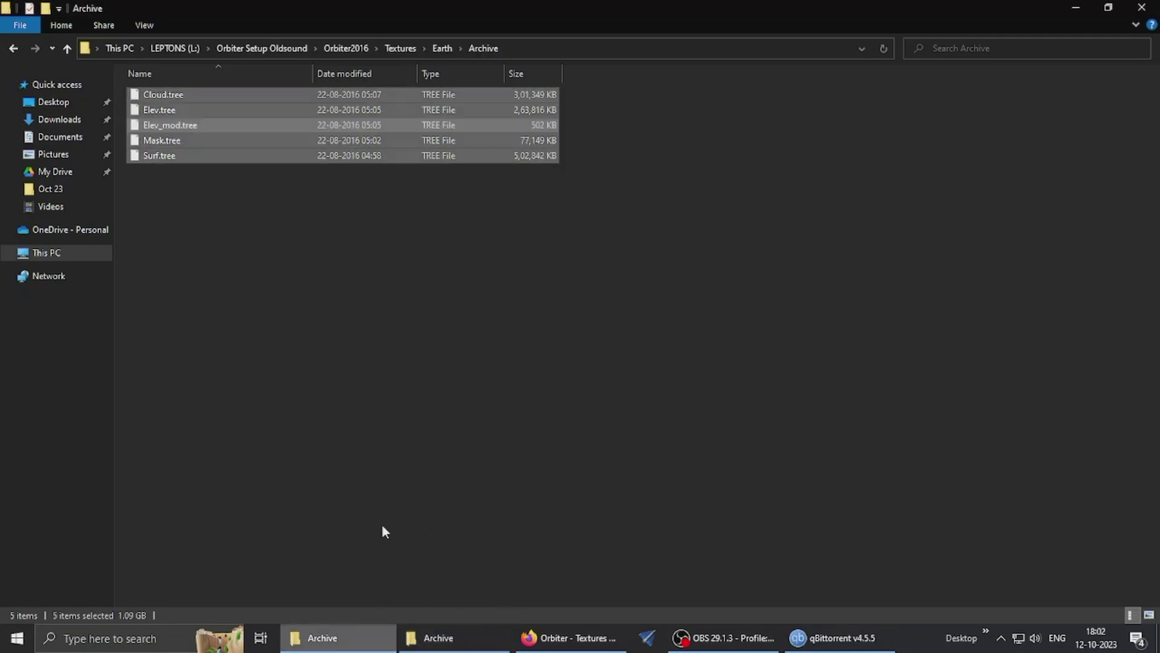
pyautogui.click(791, 642)
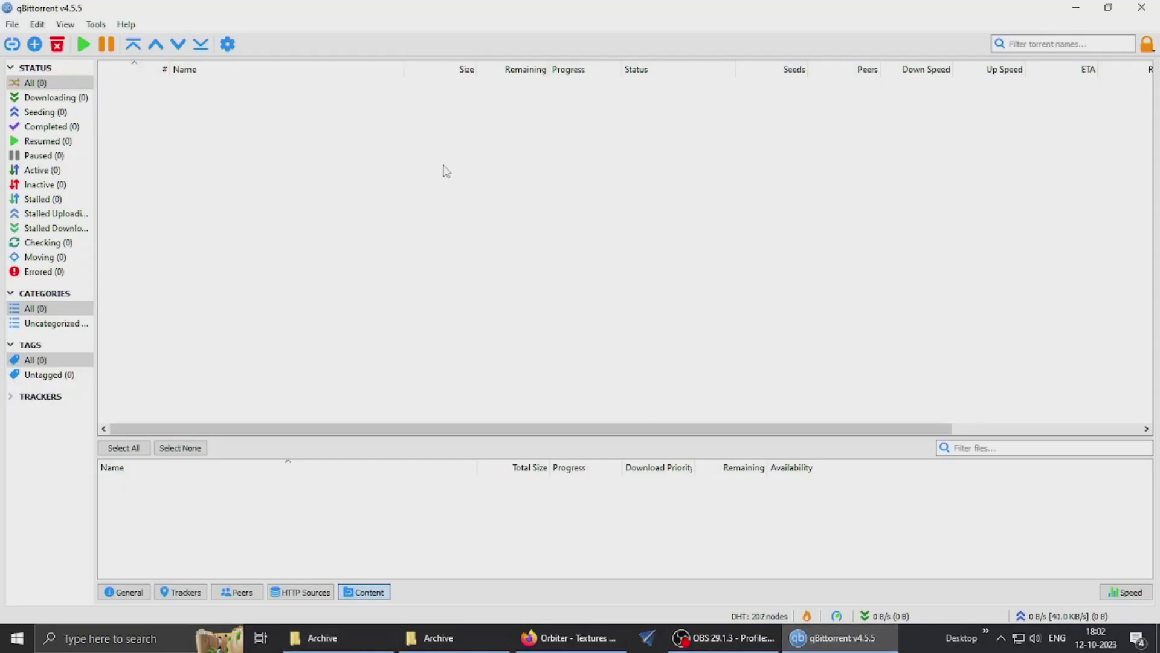
pyautogui.click(11, 24)
pyautogui.click(27, 77)
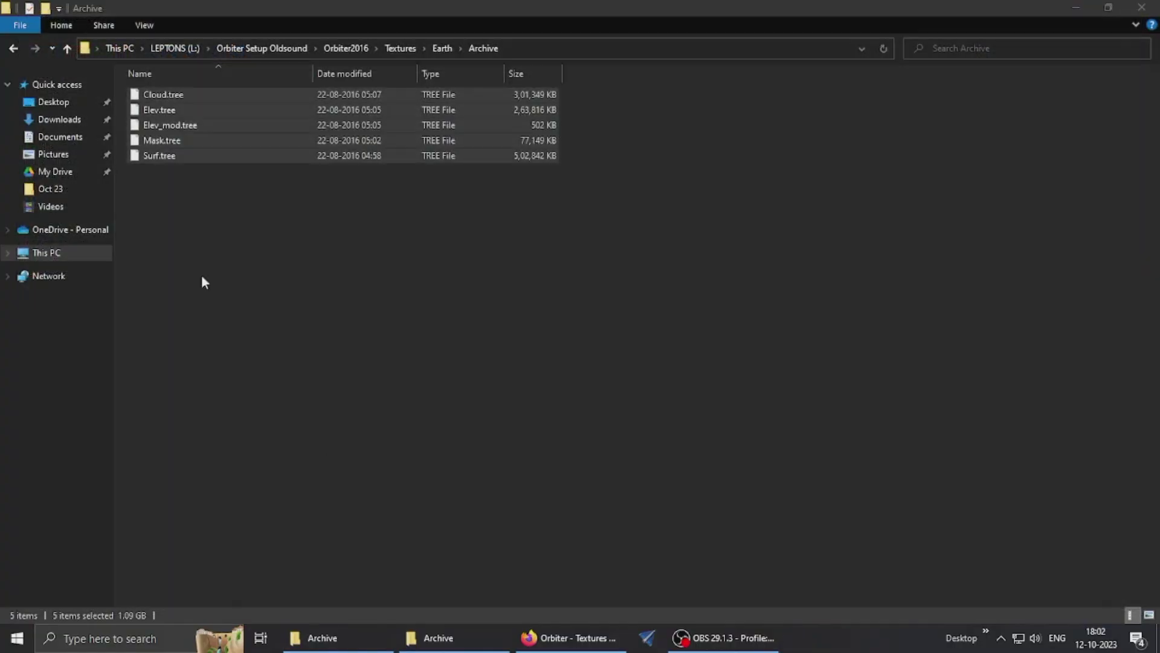
# Step: Return to Firefox, start the individual http download of Earth's Surf.tree, and cancel the transfer
pyautogui.click(566, 635)
pyautogui.scroll(-2, 361, 281)
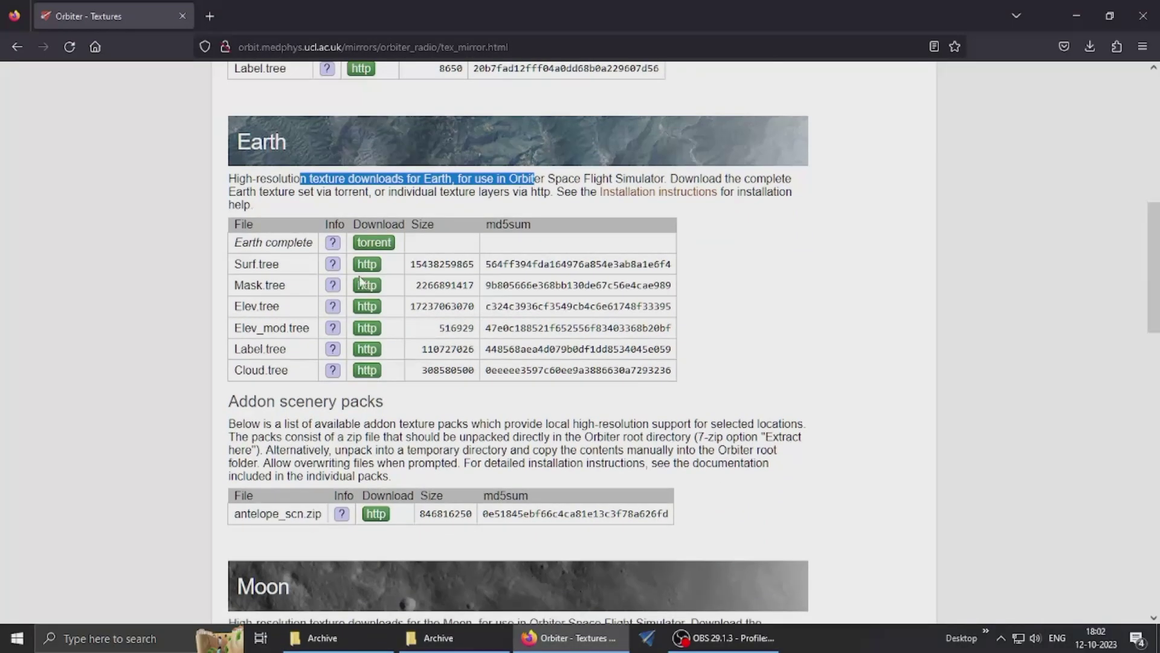
pyautogui.moveTo(275, 264); pyautogui.dragTo(393, 395)
pyautogui.click(409, 382)
pyautogui.click(370, 270)
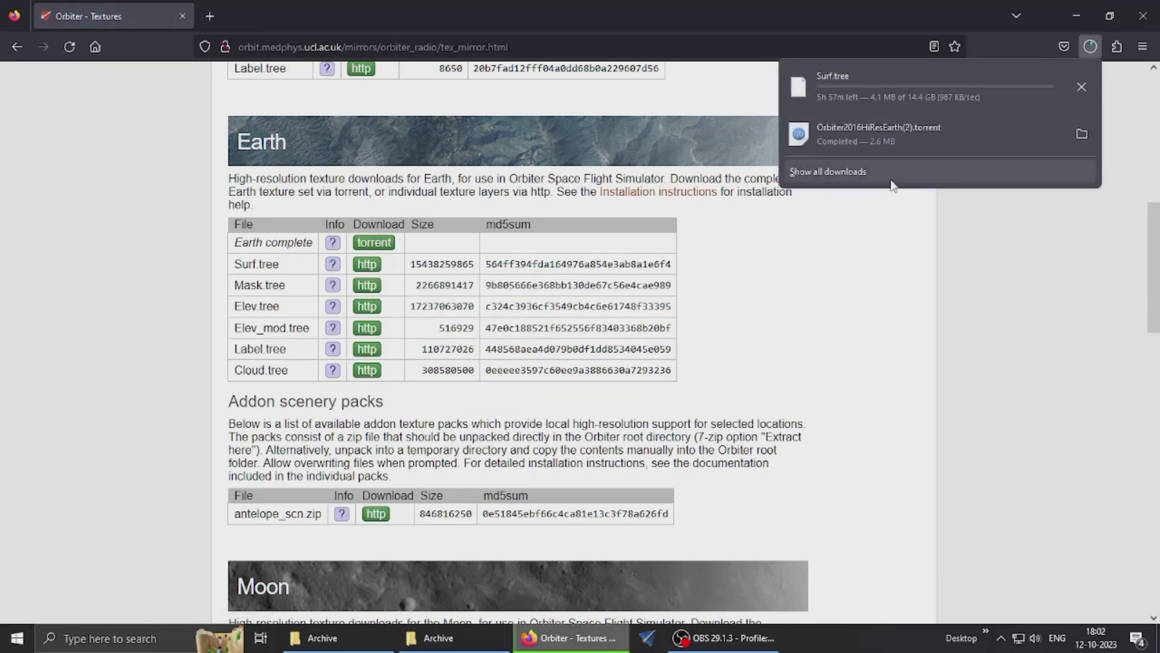
pyautogui.click(1081, 86)
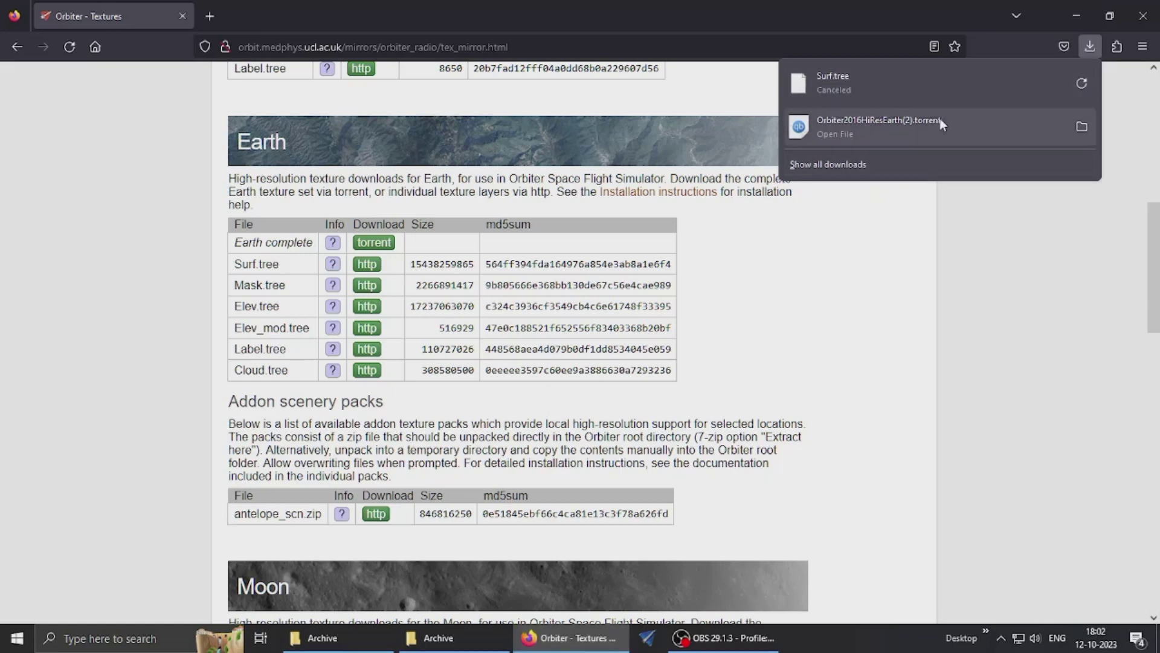
# Step: Clear the Surf.tree and Earth torrent entries from the browser's recent downloads list
pyautogui.rightClick(939, 122)
pyautogui.click(989, 271)
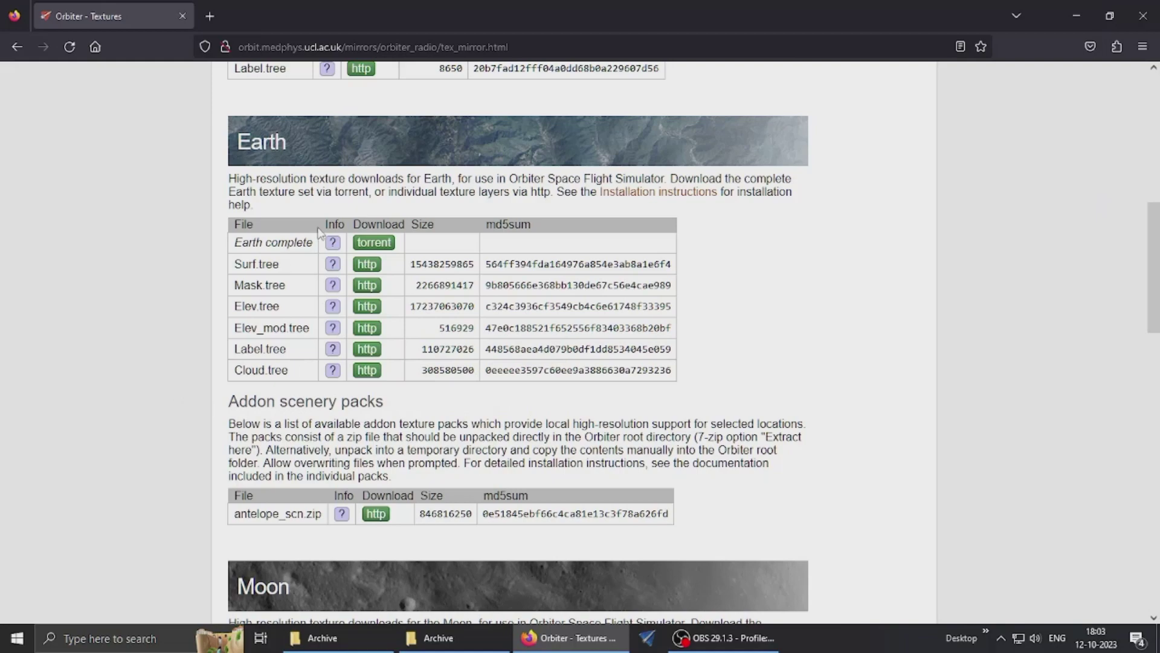
pyautogui.scroll(-2, 334, 391)
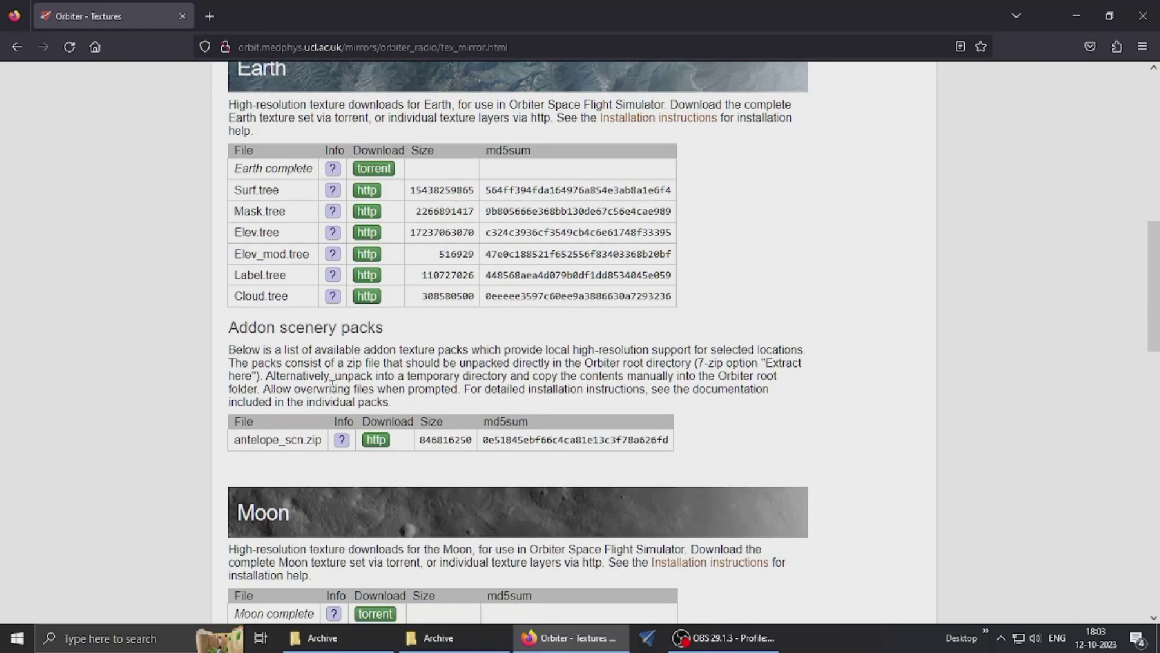
# Step: Review the Moon and Mars texture sections, including the Mars legacy texture packs and the notes on the HRSC-based data
pyautogui.scroll(-6, 331, 386)
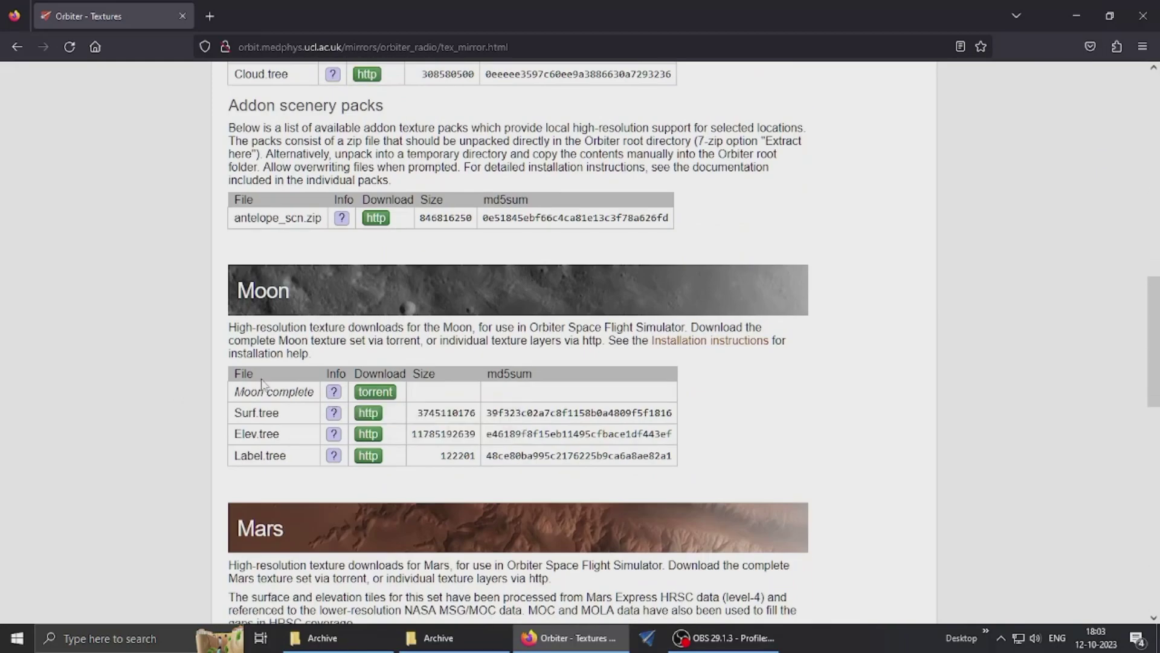
pyautogui.scroll(-2, 363, 375)
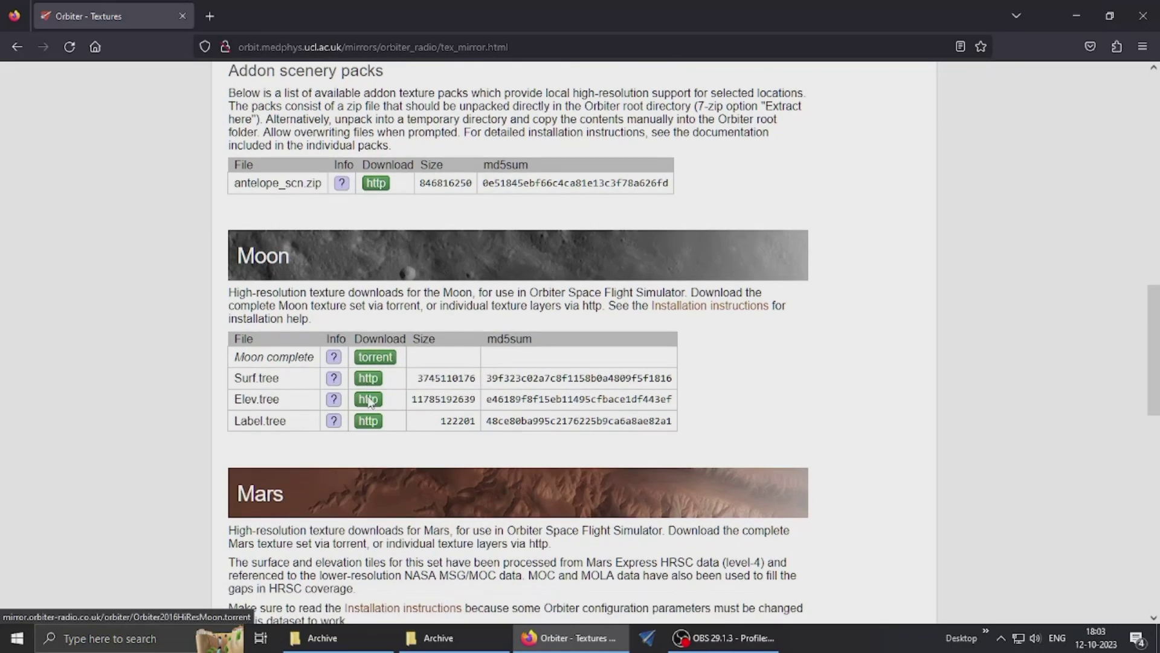
pyautogui.scroll(-4, 362, 377)
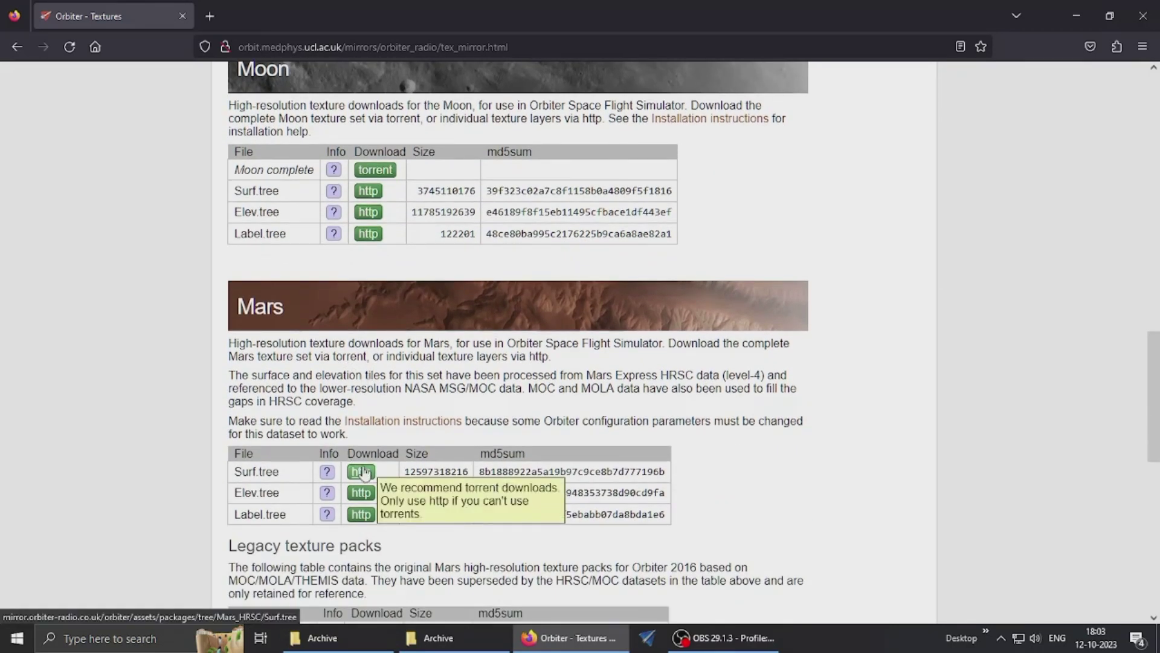
pyautogui.scroll(-4, 361, 483)
pyautogui.moveTo(256, 403); pyautogui.dragTo(383, 400)
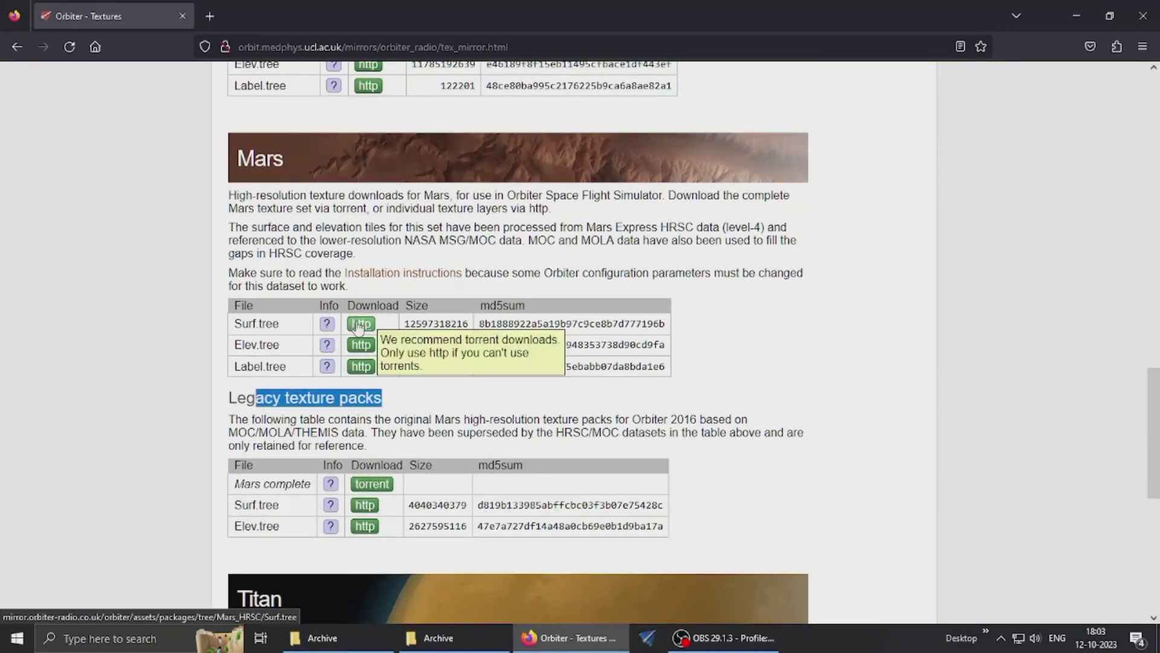
pyautogui.moveTo(320, 196); pyautogui.dragTo(772, 242)
pyautogui.click(788, 244)
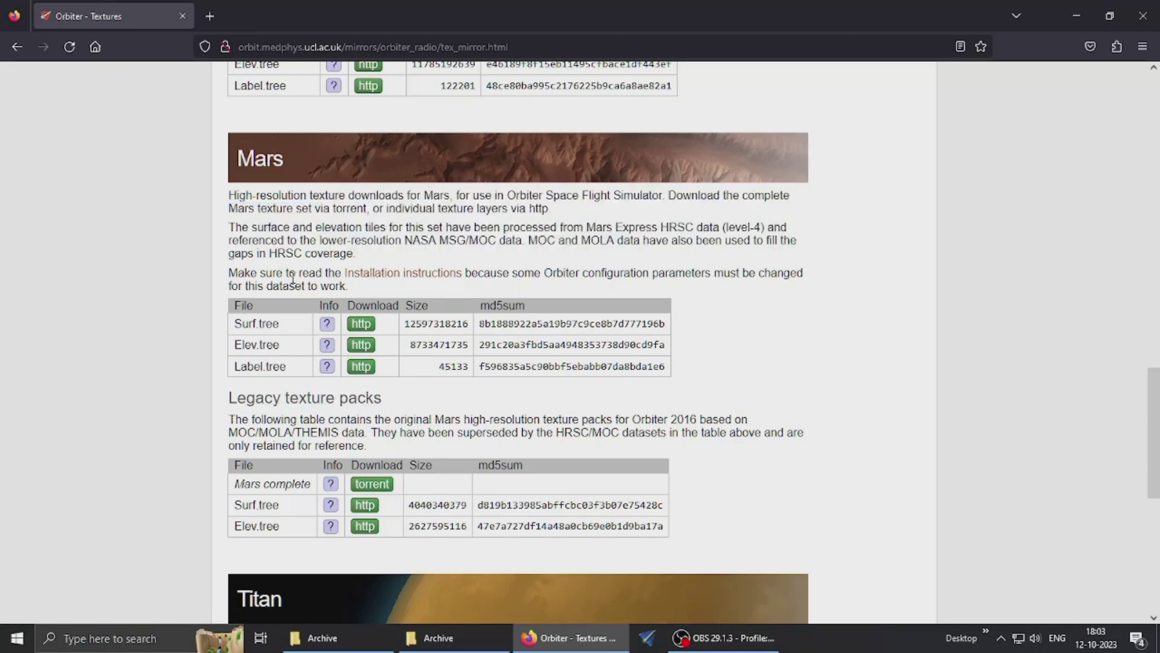
# Step: Start the individual http download of Mars's Surf.tree from the main Mars table, pause it and cancel the transfer
pyautogui.click(359, 326)
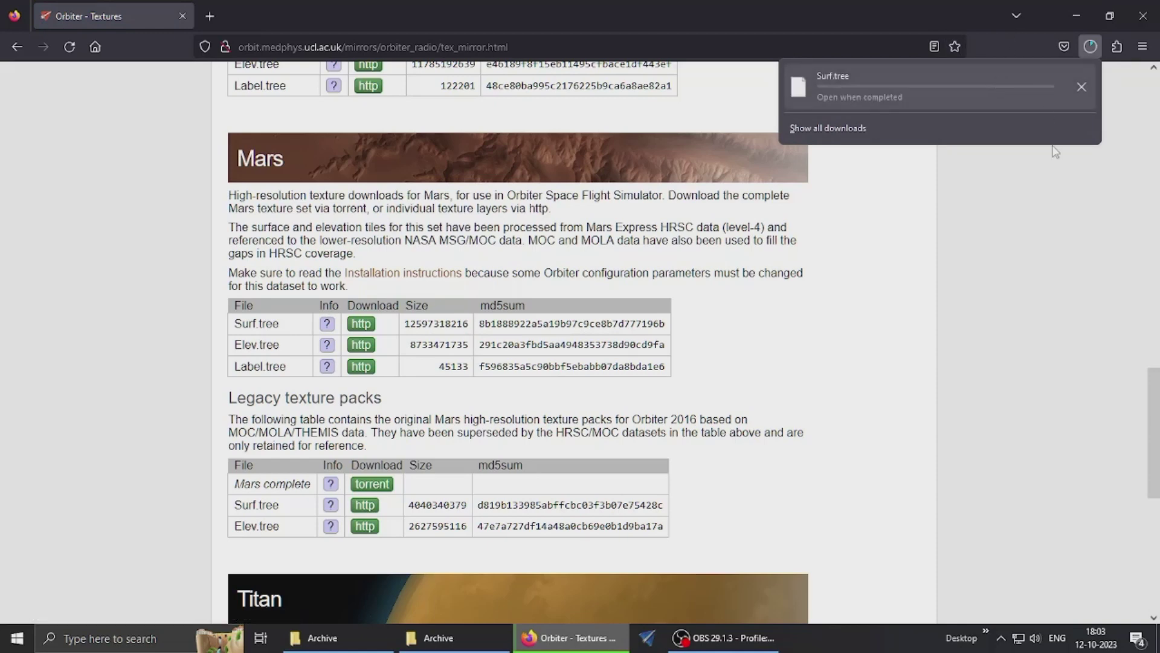
pyautogui.rightClick(994, 96)
pyautogui.click(1005, 107)
pyautogui.click(1075, 88)
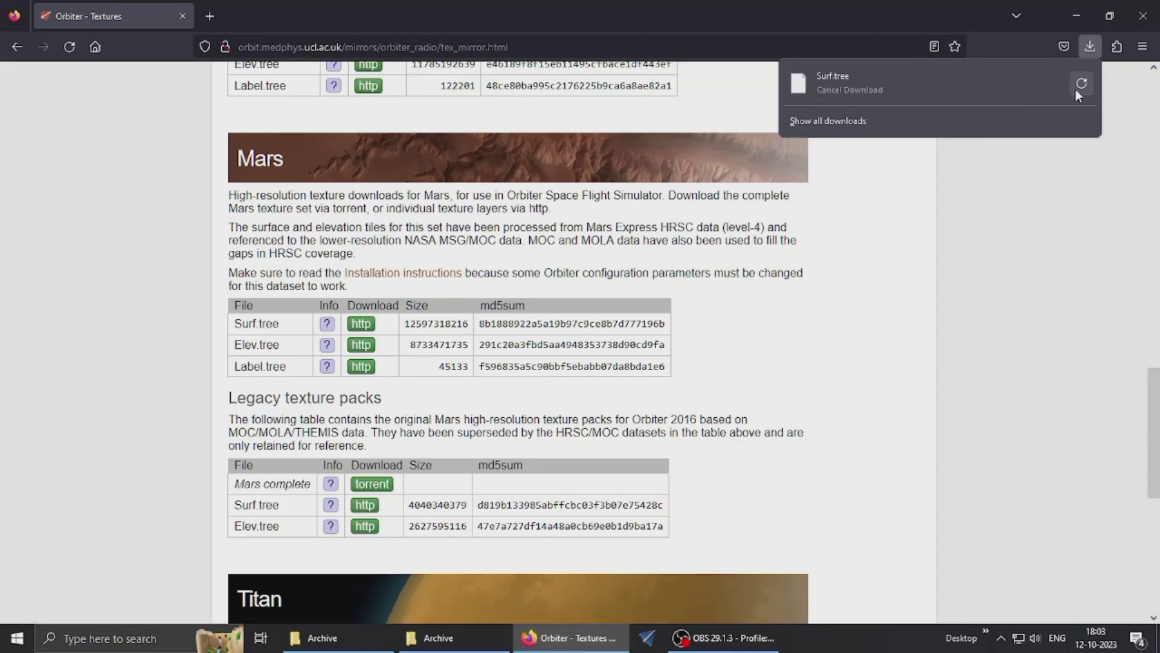
# Step: Start the http download of Mars's Elev.tree, pause it and cancel the transfer
pyautogui.click(357, 344)
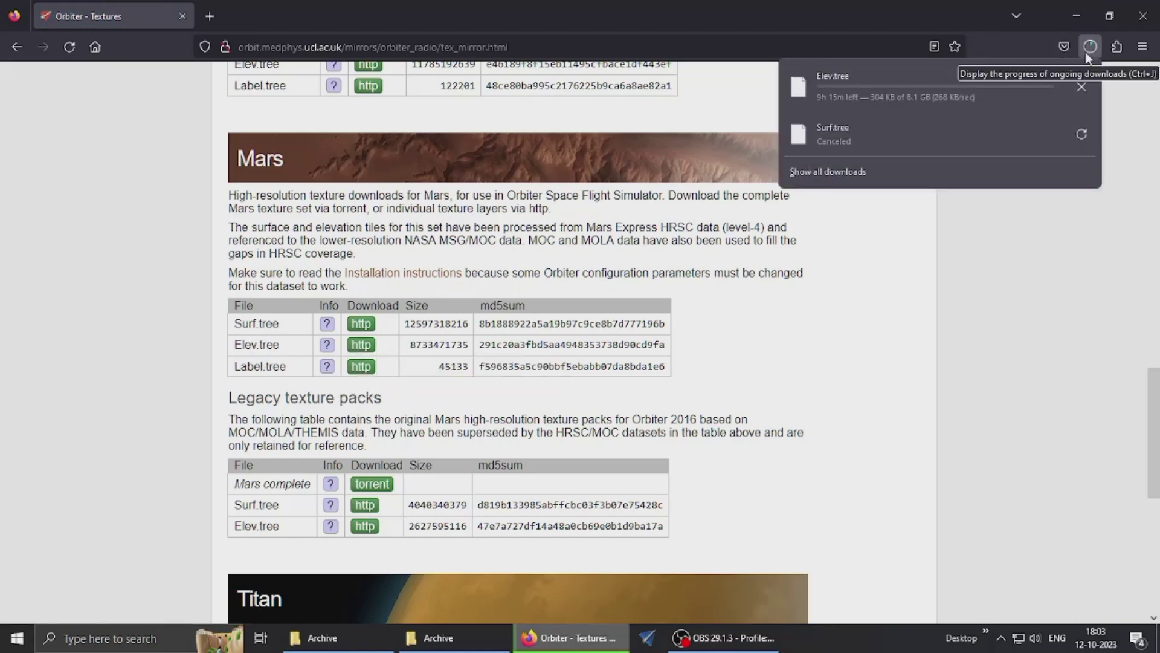
pyautogui.rightClick(1015, 90)
pyautogui.click(1024, 100)
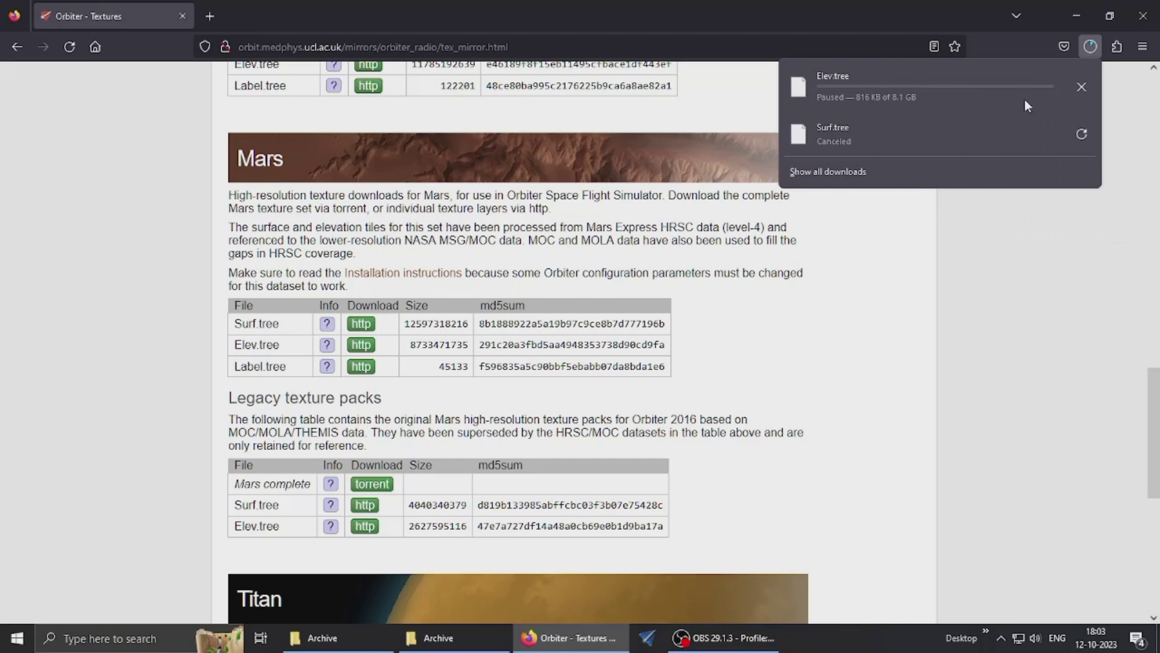
pyautogui.click(1081, 89)
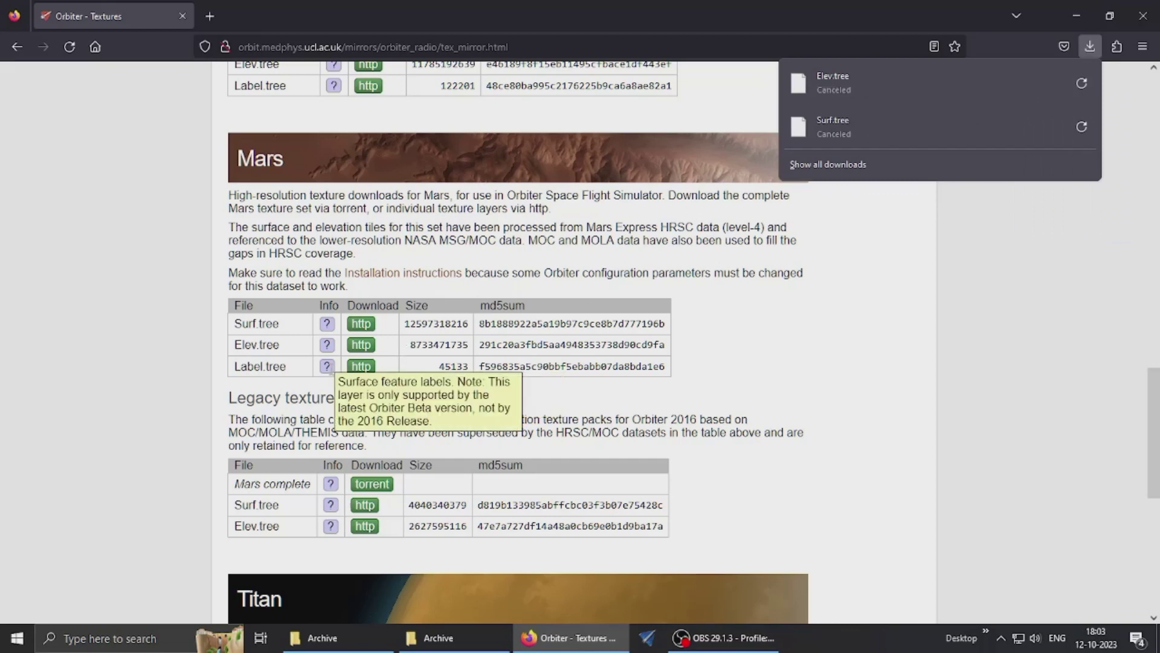
# Step: Download Mars's Label.tree over http and clear the entries from the browser's recent downloads list
pyautogui.click(361, 367)
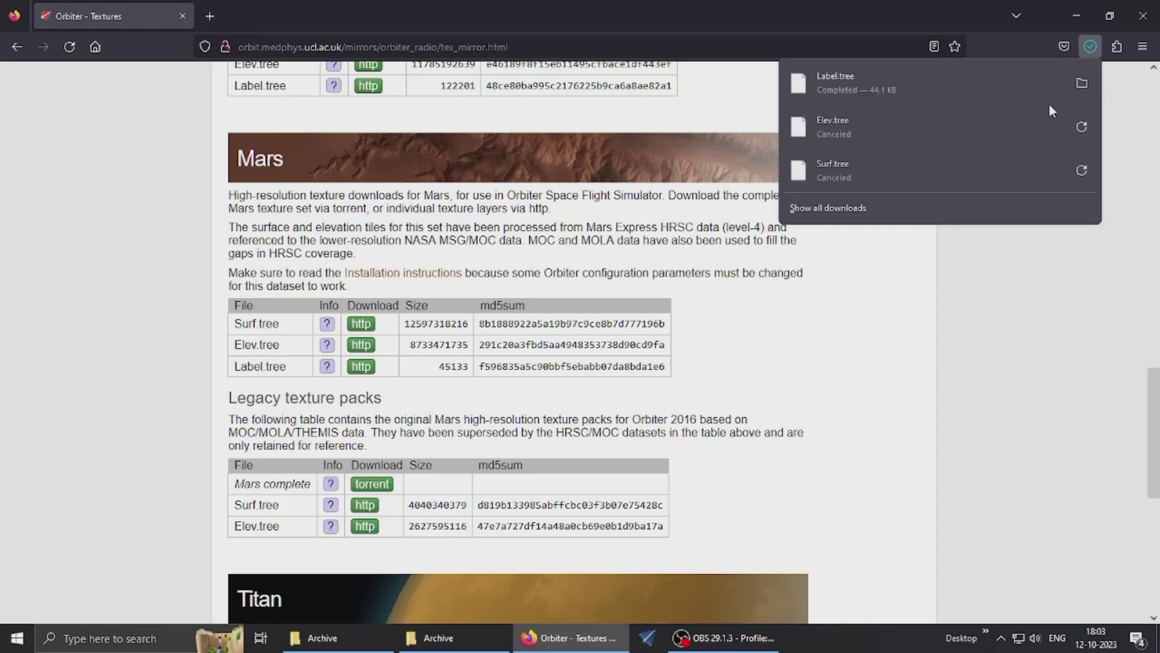
pyautogui.rightClick(981, 163)
pyautogui.click(1005, 257)
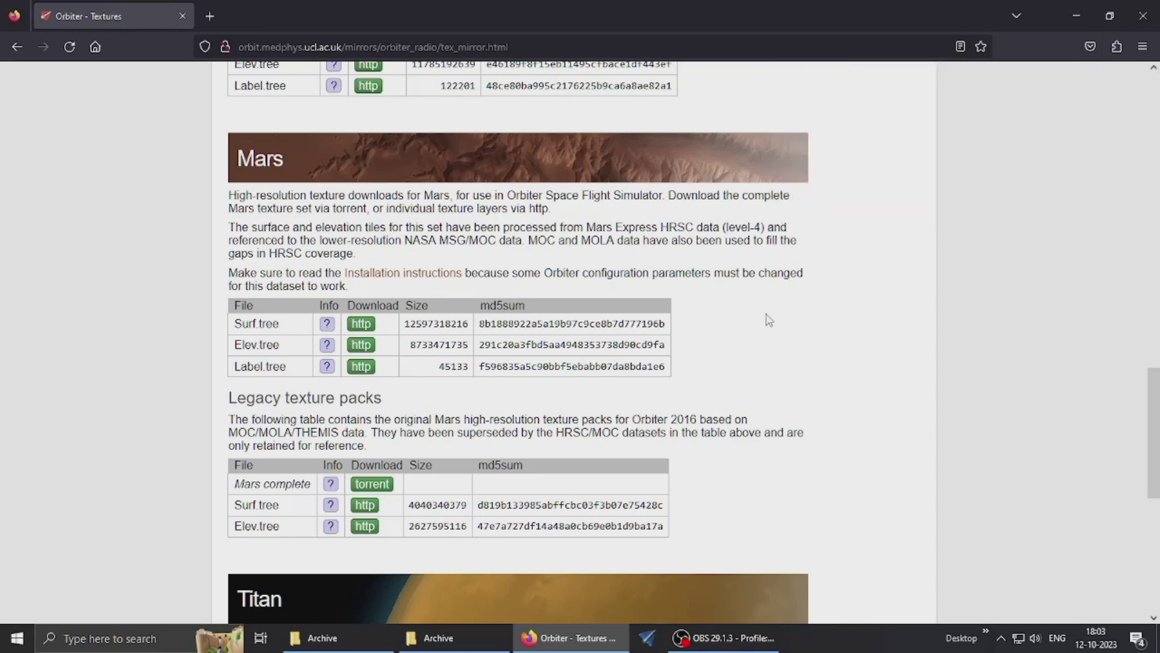
# Step: Look over the legacy Mars, Titan and Minor bodies texture downloads, and return to the Mercury section
pyautogui.scroll(-2, 719, 315)
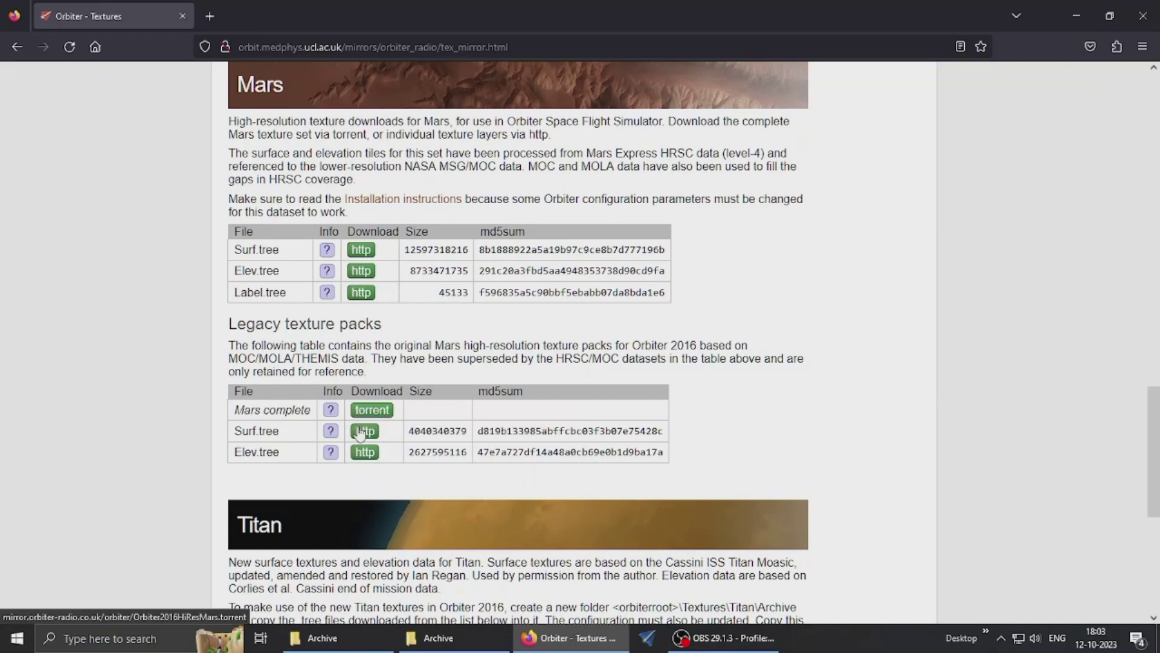
pyautogui.scroll(2, 353, 461)
pyautogui.scroll(1, 353, 461)
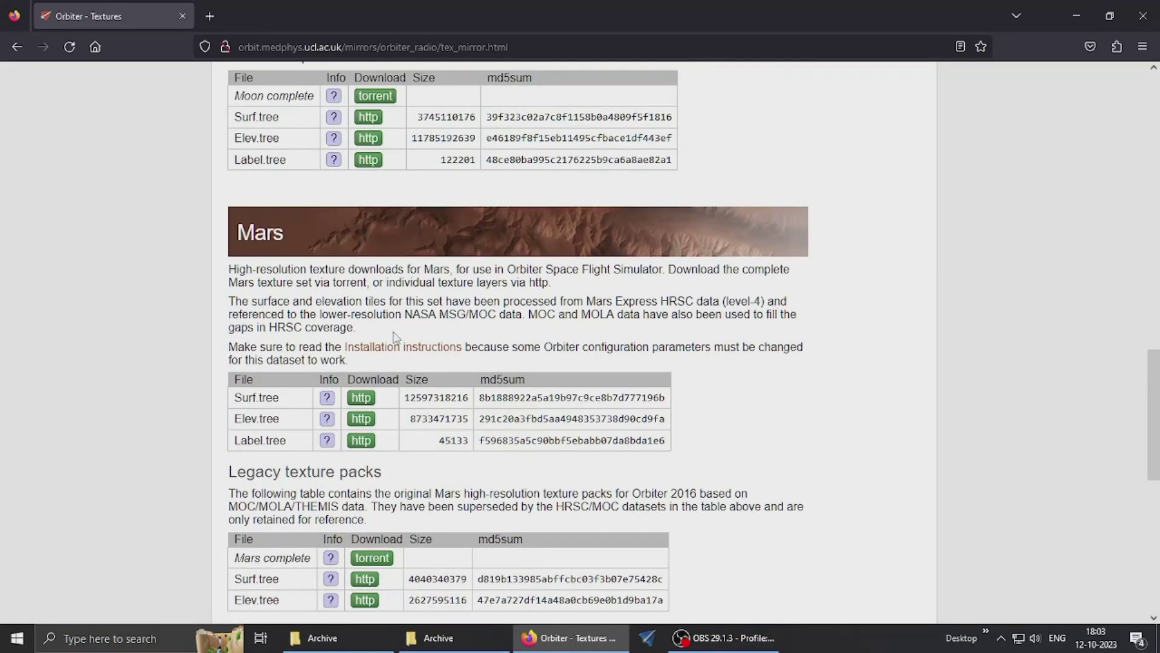
pyautogui.scroll(-7, 395, 336)
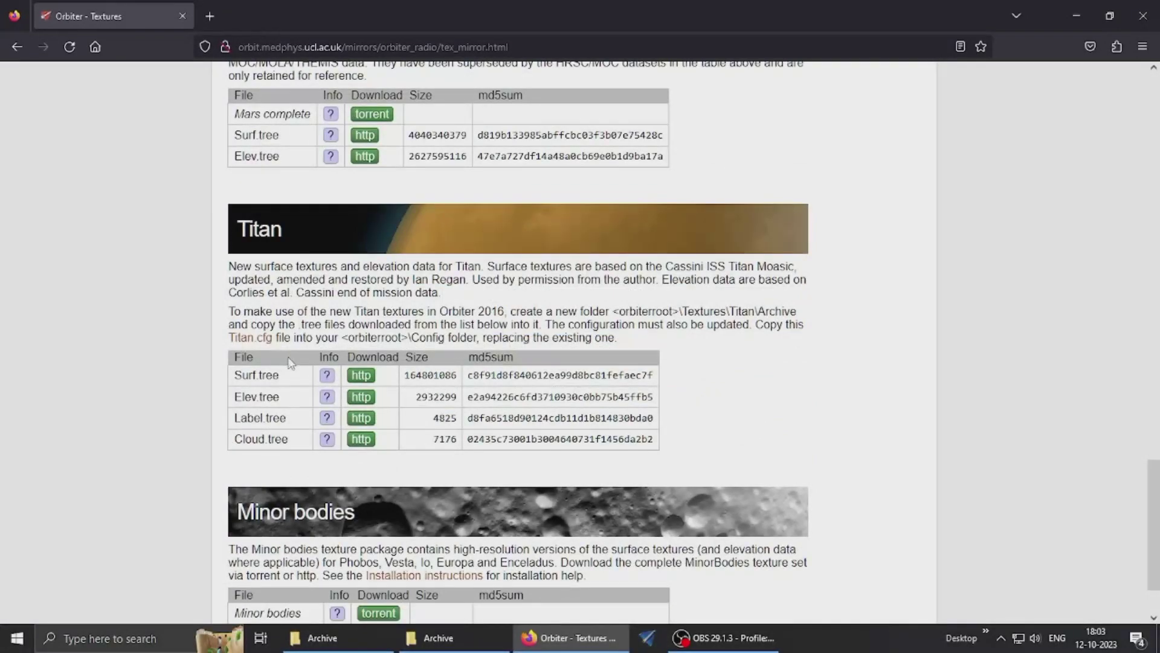
pyautogui.scroll(-2, 290, 362)
pyautogui.scroll(20, 305, 399)
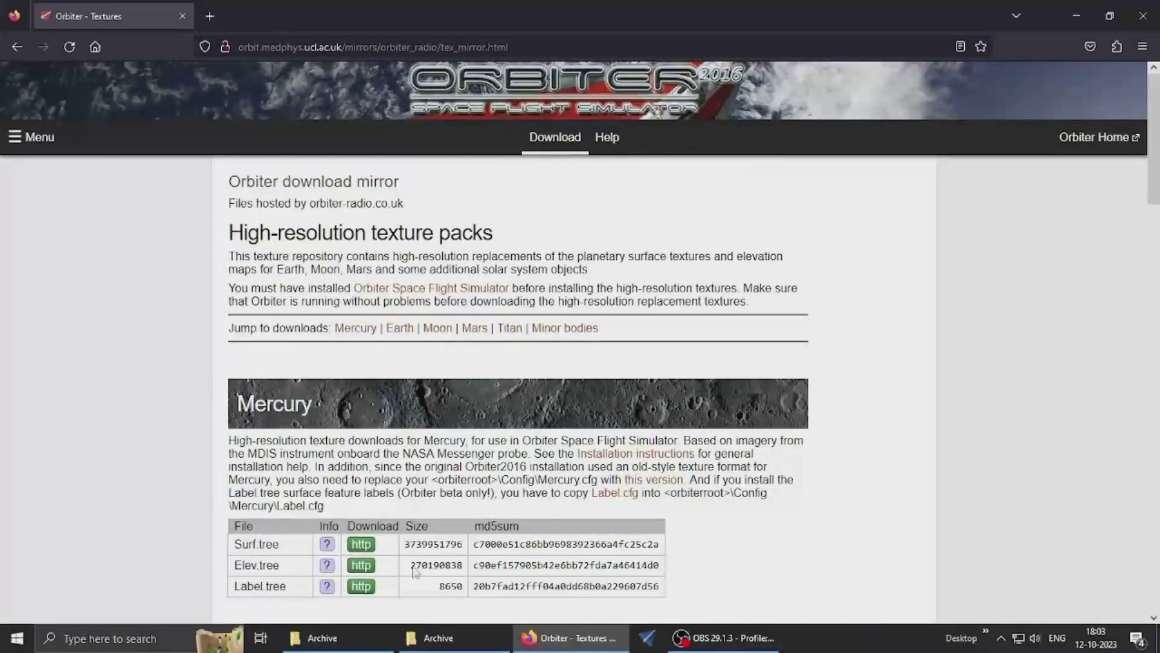
# Step: Close the L:\Orbiter2016\Textures\Earth\Archive window and go to the Orbiter Setup Oldsound folder in the other Explorer window
pyautogui.click(447, 640)
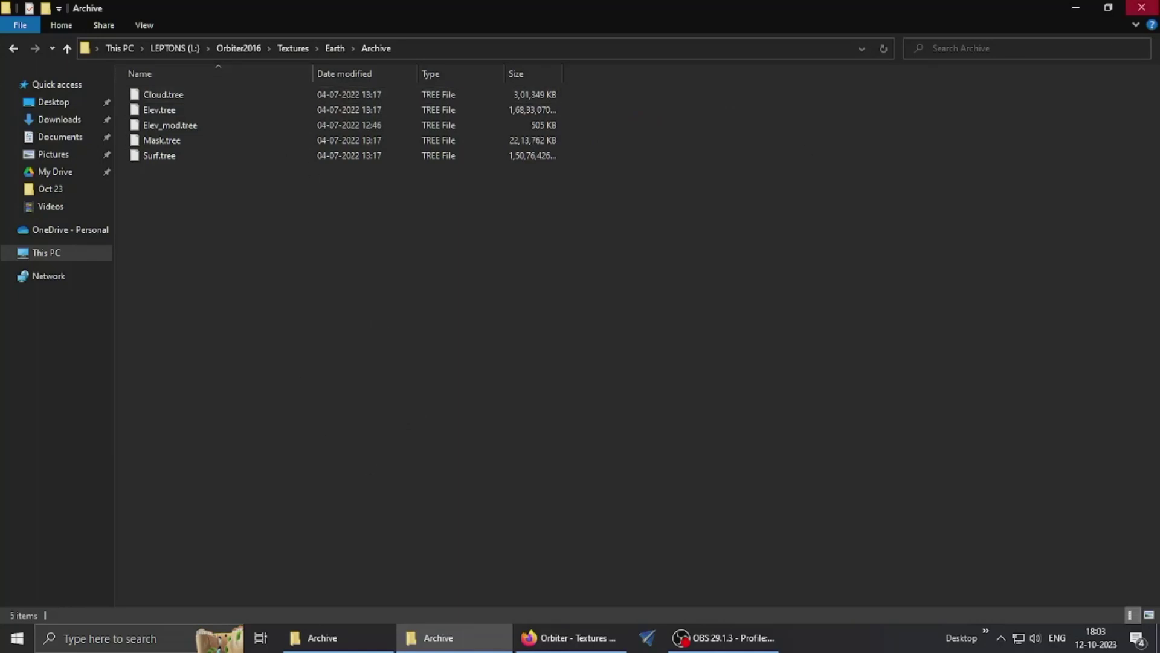
pyautogui.click(1141, 7)
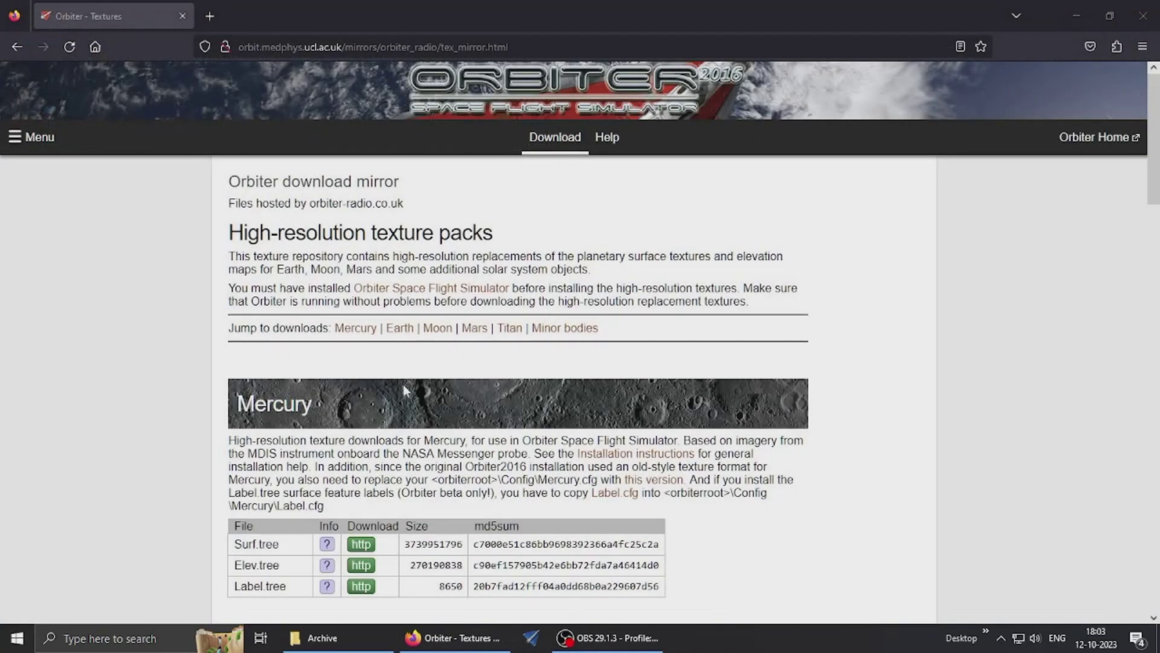
pyautogui.click(356, 635)
pyautogui.click(268, 47)
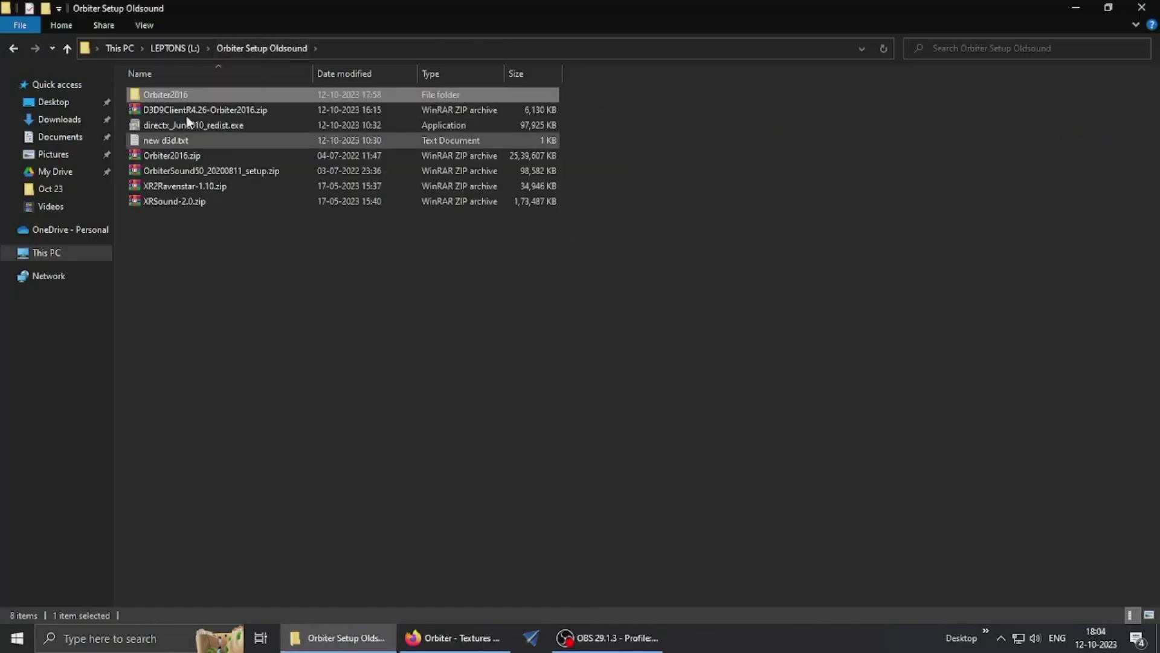
# Step: Return to Firefox and open the Extensions and addons section of the Orbiter home site's download page
pyautogui.click(464, 639)
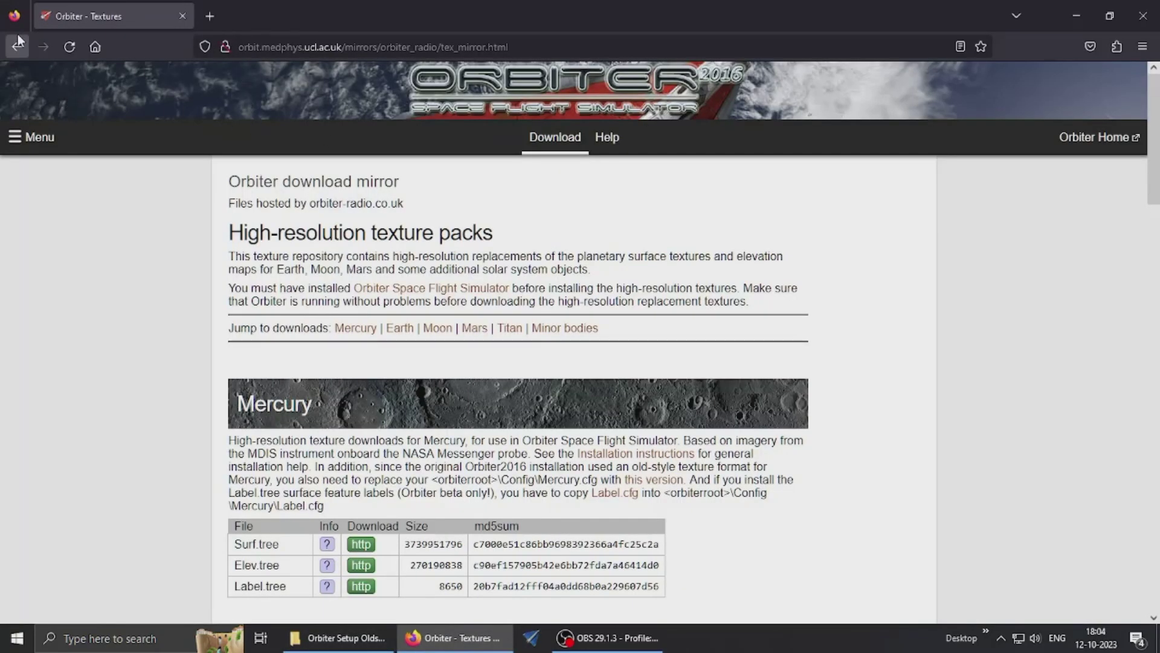
pyautogui.click(1097, 137)
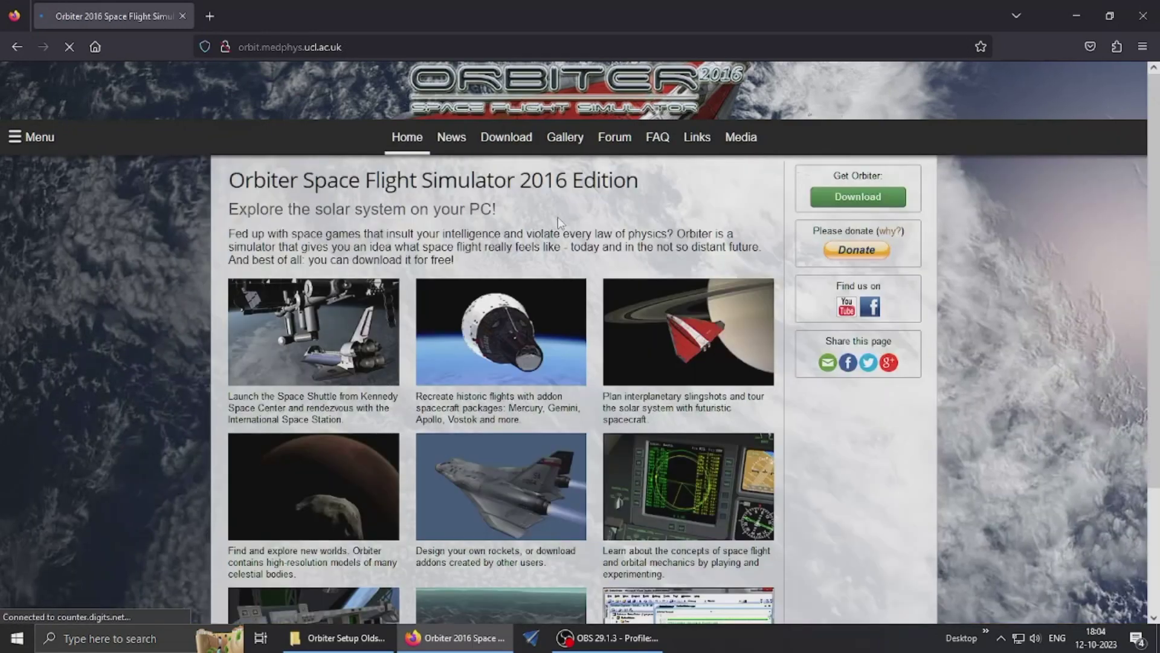
pyautogui.click(507, 139)
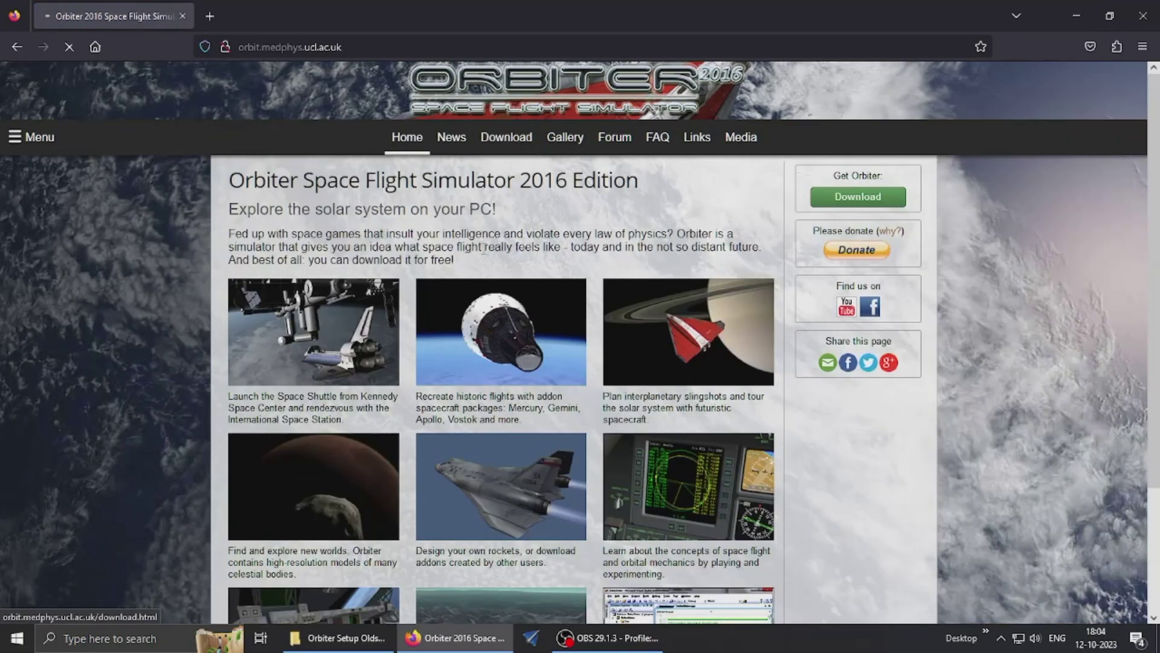
pyautogui.scroll(-7, 488, 296)
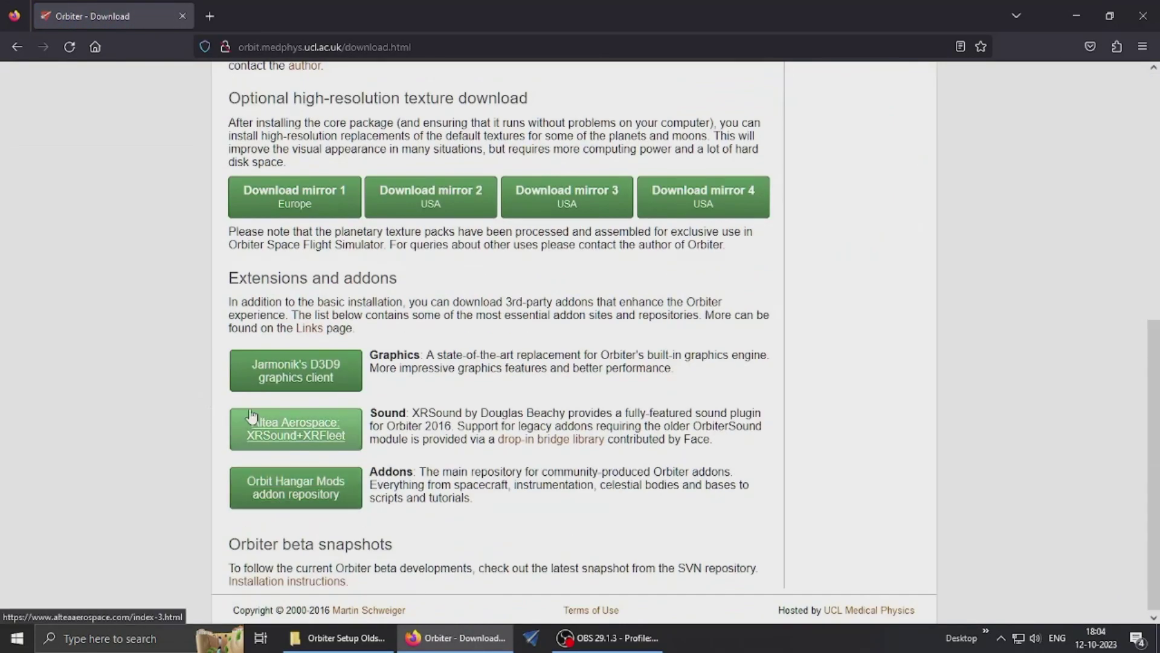
# Step: Try to open the D3D9 graphics client link in a new tab, and close that tab
pyautogui.rightClick(268, 377)
pyautogui.click(290, 386)
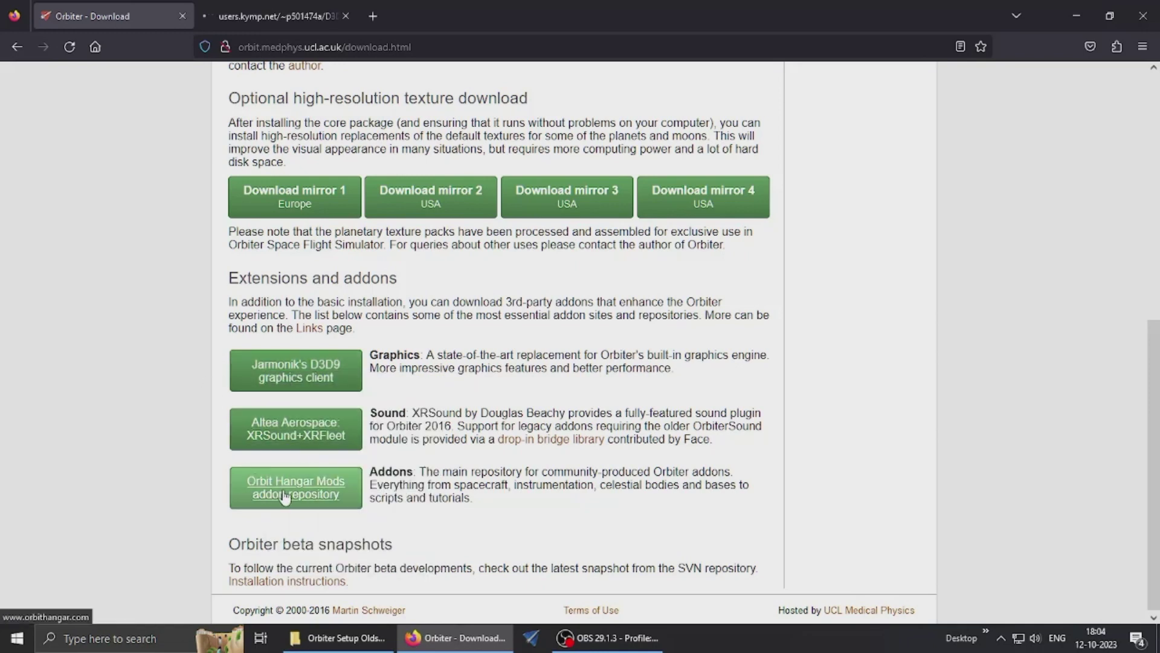
pyautogui.click(282, 23)
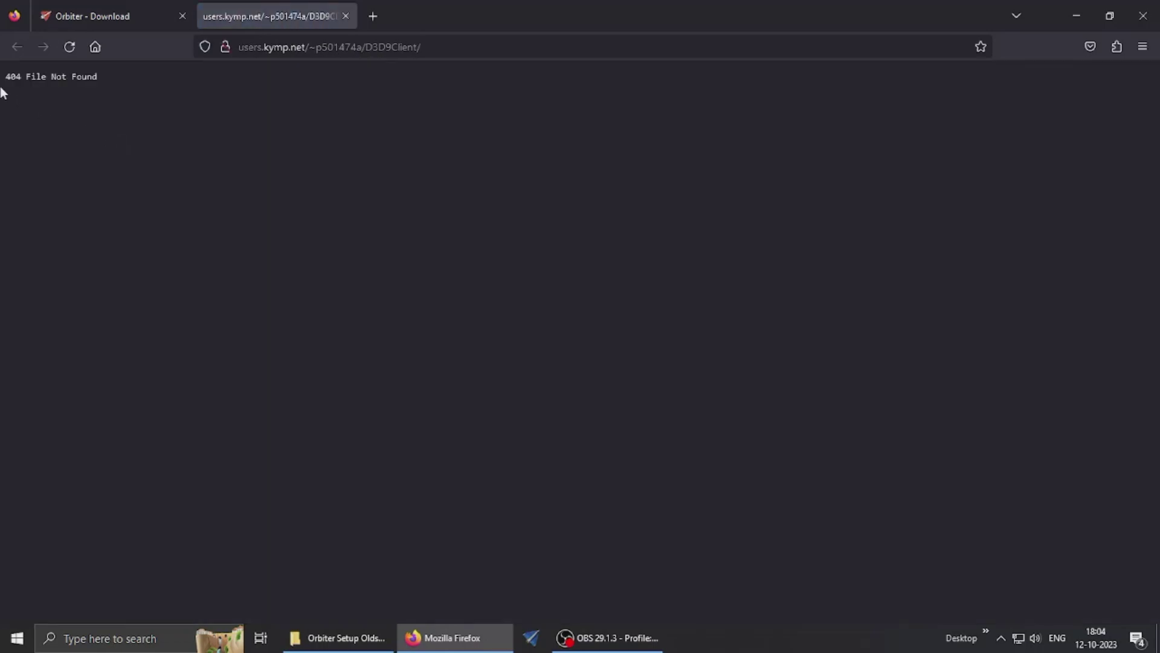
pyautogui.moveTo(10, 77); pyautogui.dragTo(92, 80)
pyautogui.click(345, 17)
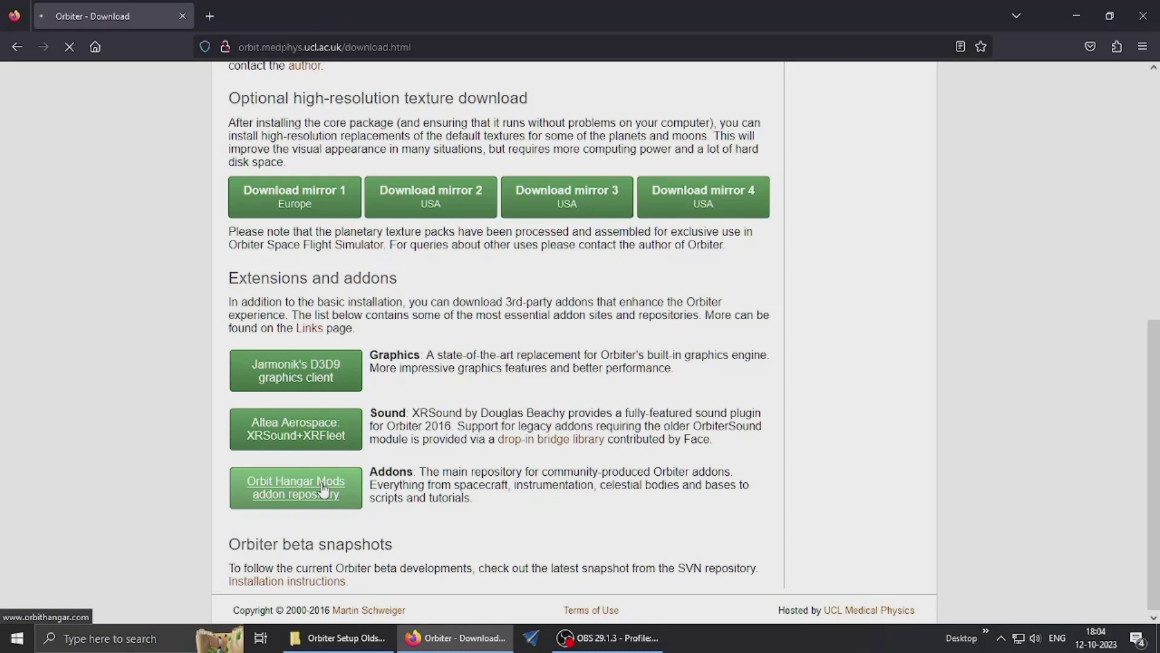
# Step: Open the Orbit Hangar Mods addon repository and search the Orbiter Forum for "d3d9 for orbiter 2016"
pyautogui.click(285, 484)
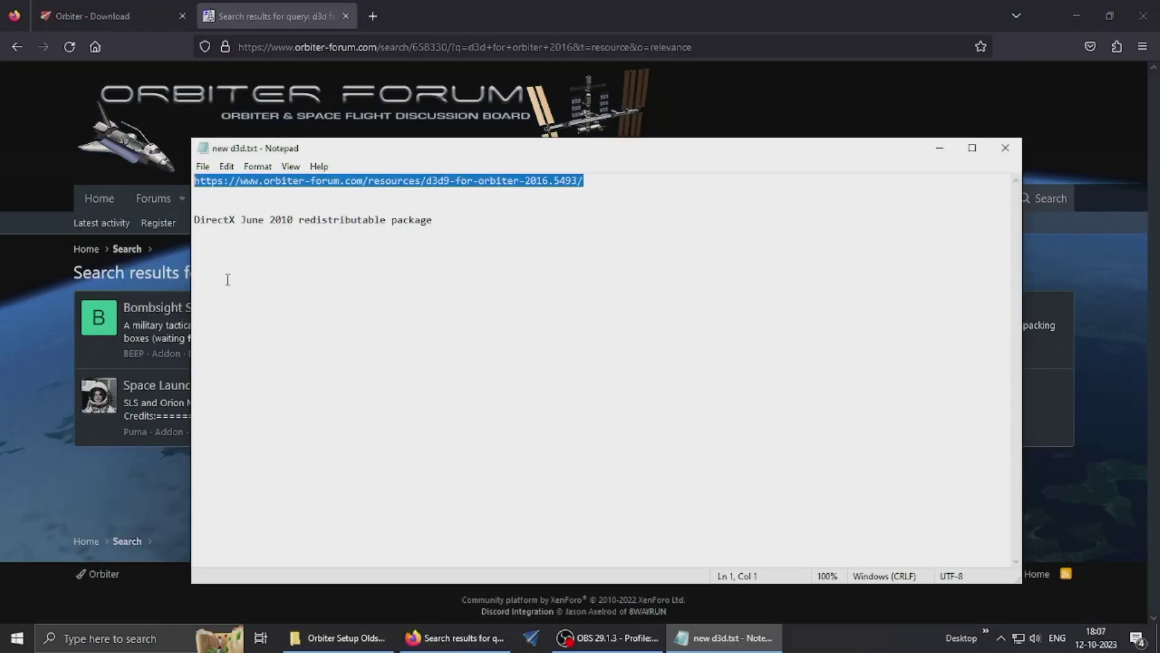
pyautogui.click(37, 299)
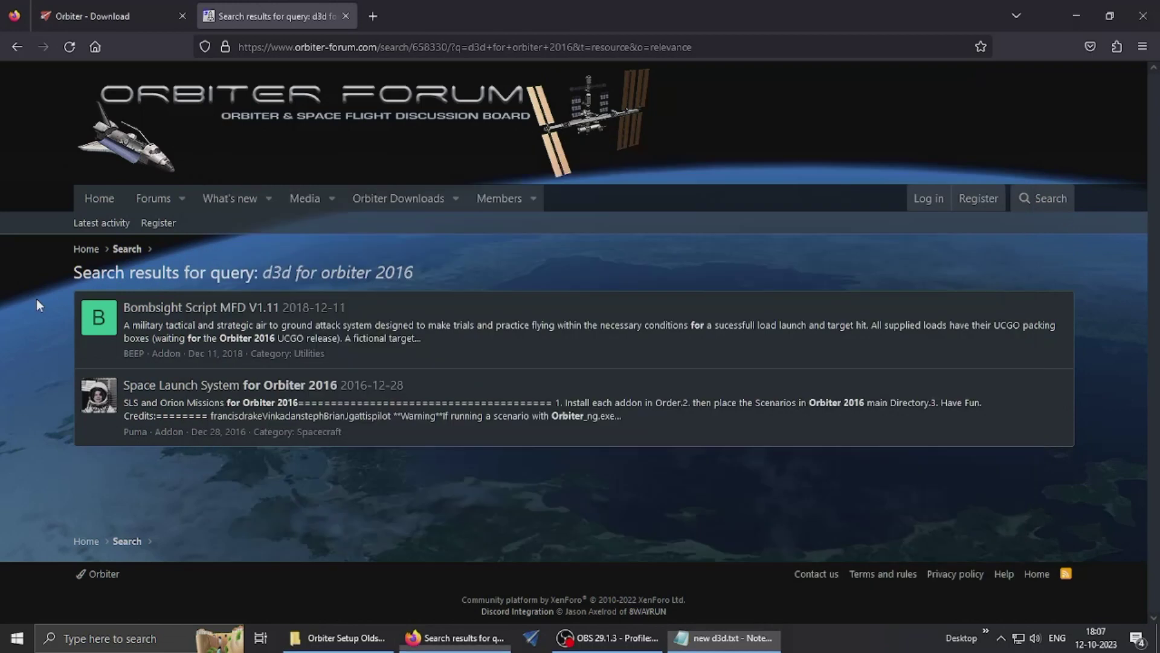
pyautogui.click(1027, 199)
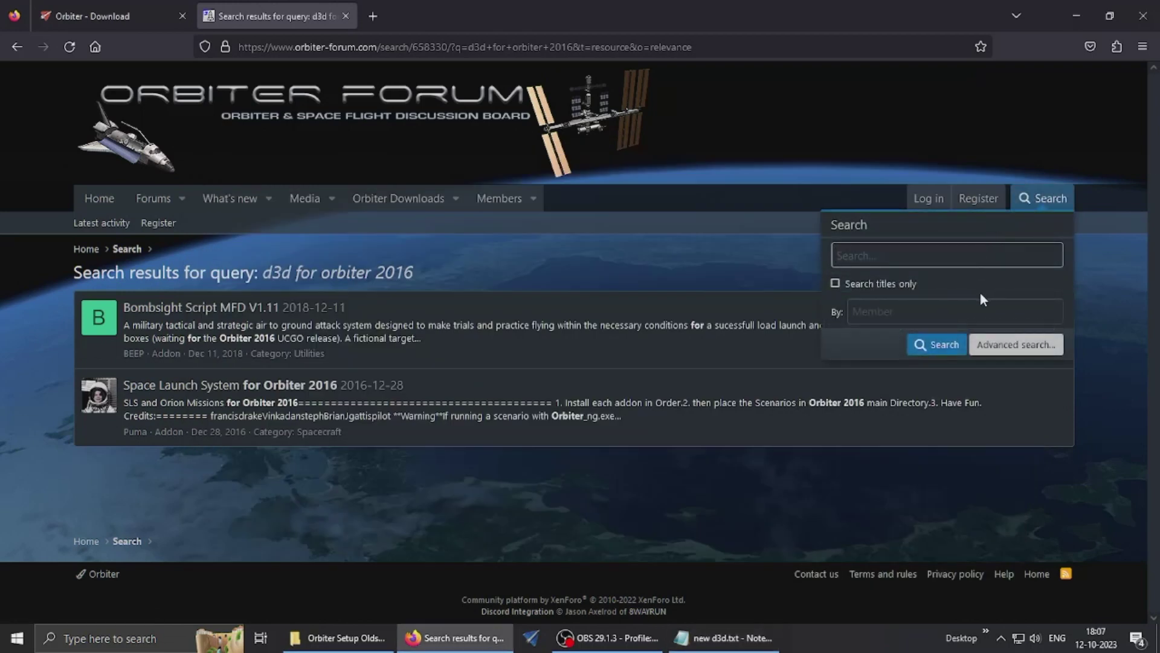
pyautogui.write('d3d9 for orbiter 2016')
pyautogui.press('Return')
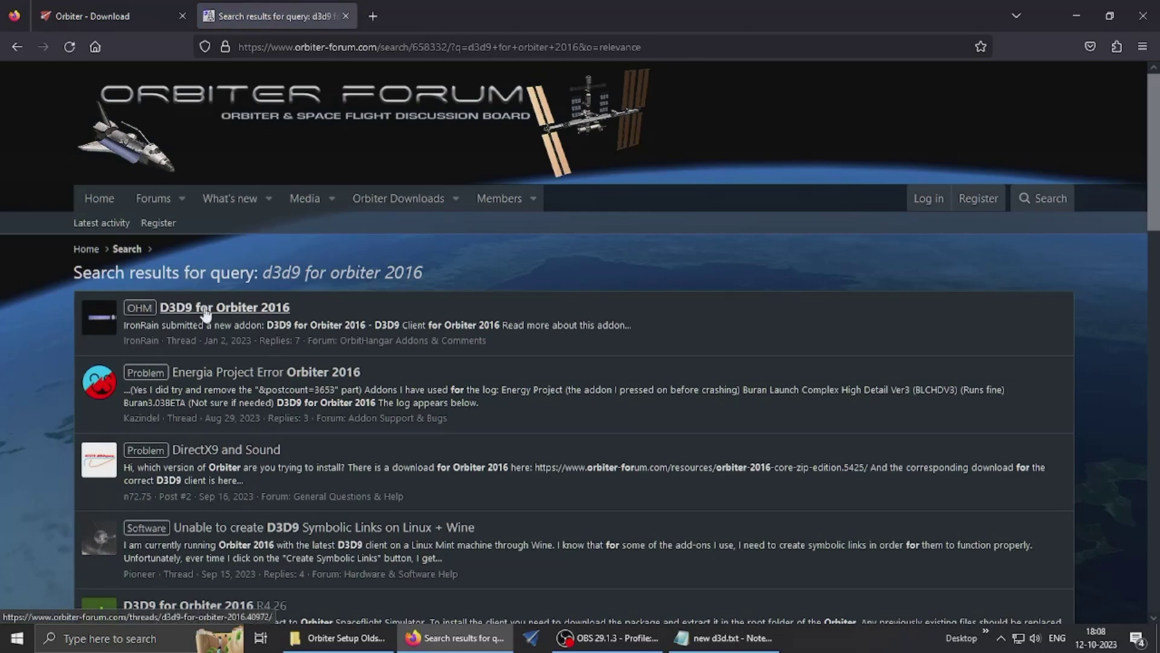
# Step: Open the D3D9 for Orbiter 2016 R4.26 addon page in the Utilities category from the search results
pyautogui.moveTo(208, 325); pyautogui.dragTo(684, 319)
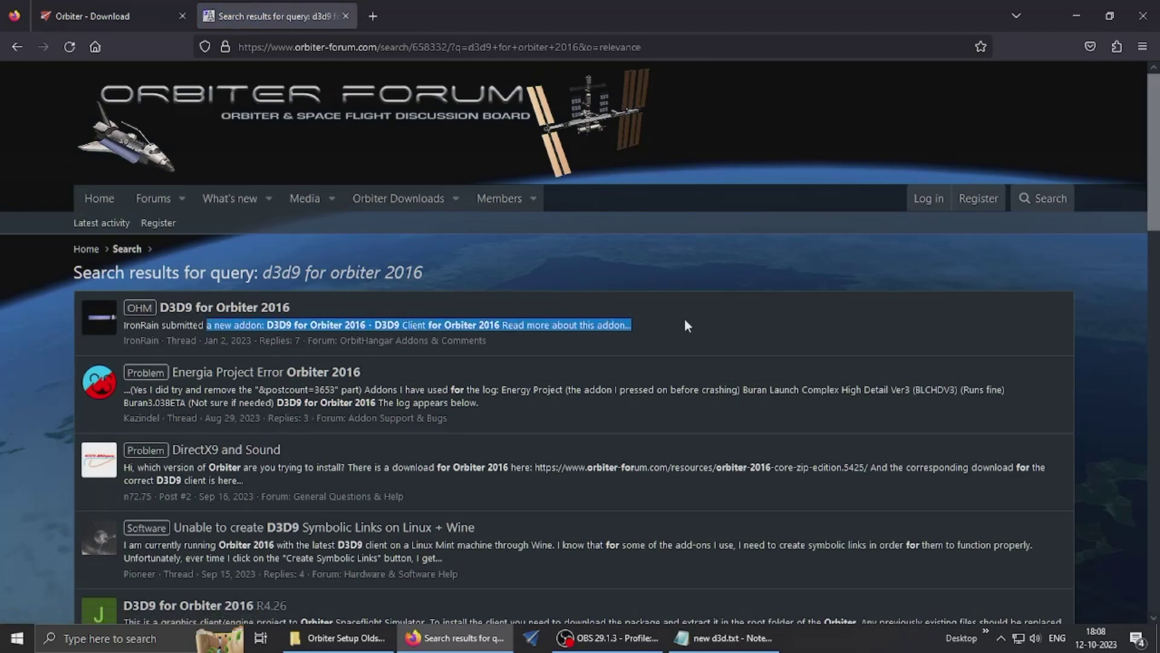
pyautogui.click(684, 320)
pyautogui.scroll(-1, 225, 368)
pyautogui.scroll(-5, 225, 368)
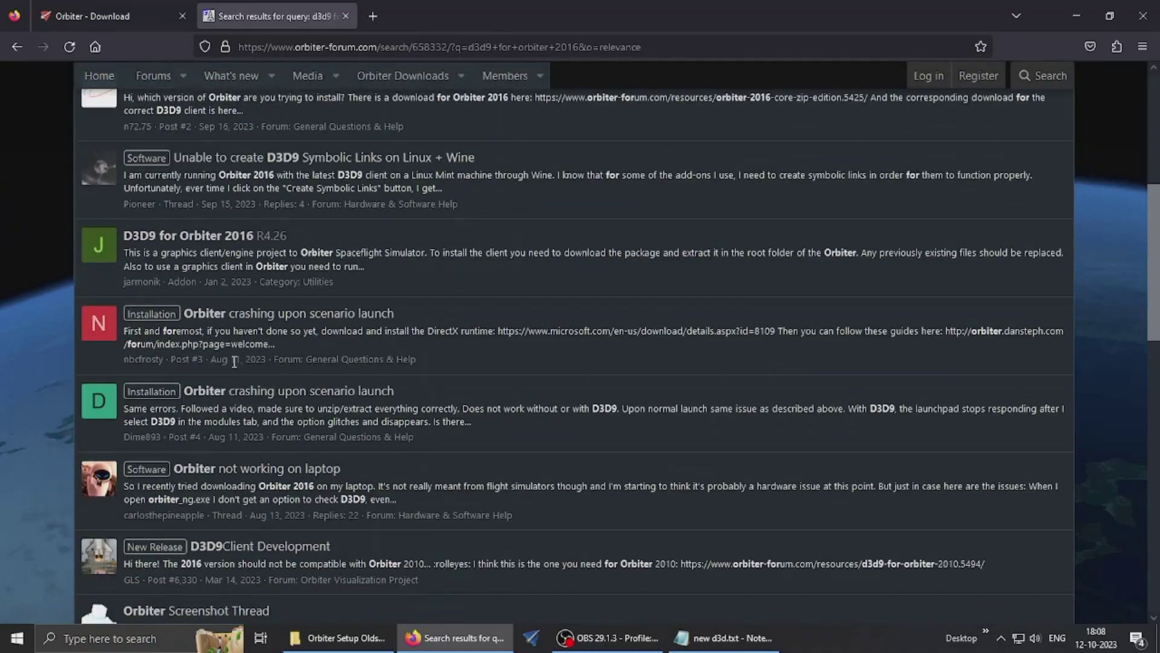
pyautogui.click(206, 240)
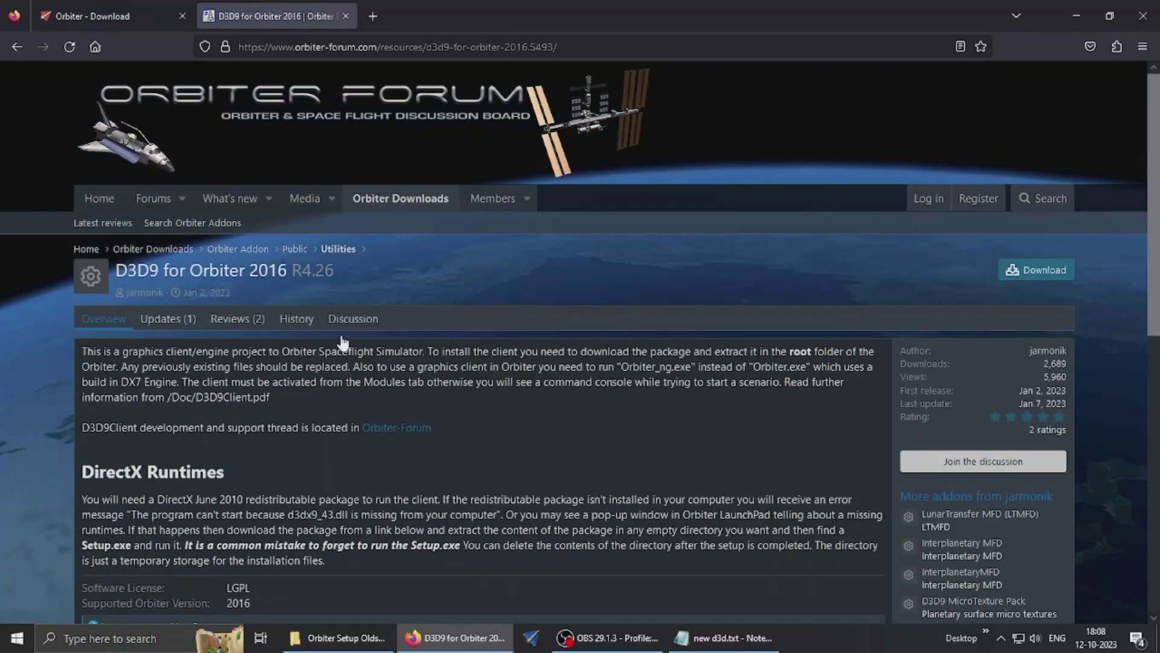
# Step: Switch to new d3d.txt in Notepad and highlight the D3D9 for Orbiter 2016 forum link
pyautogui.click(723, 638)
pyautogui.click(377, 204)
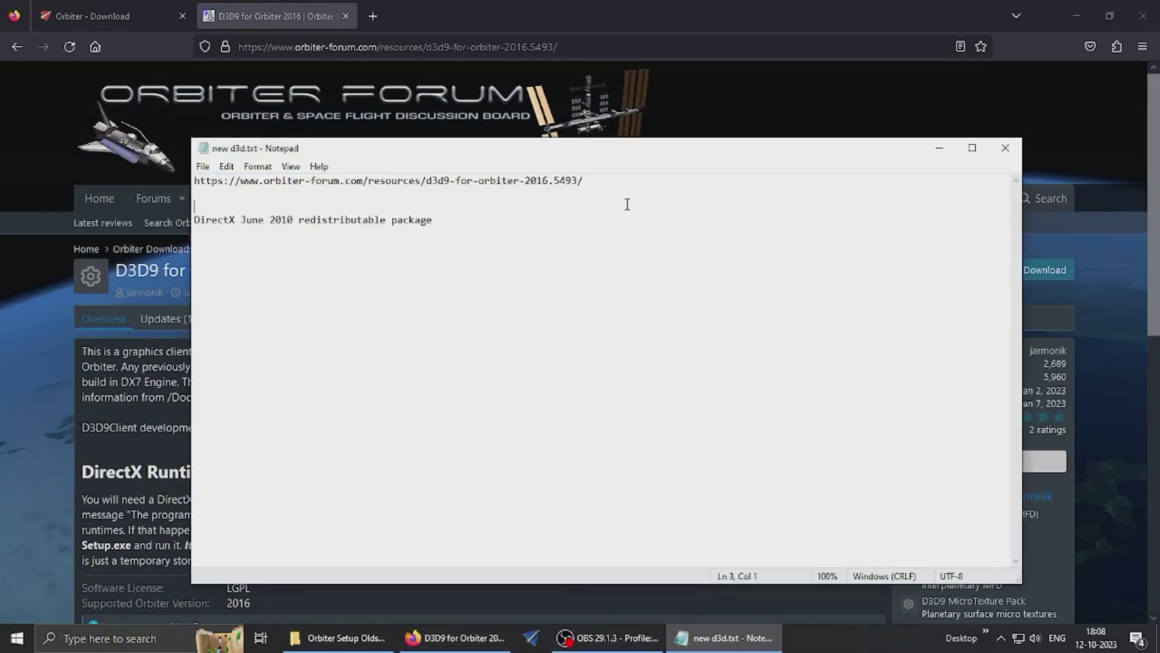
pyautogui.moveTo(622, 181); pyautogui.dragTo(107, 183)
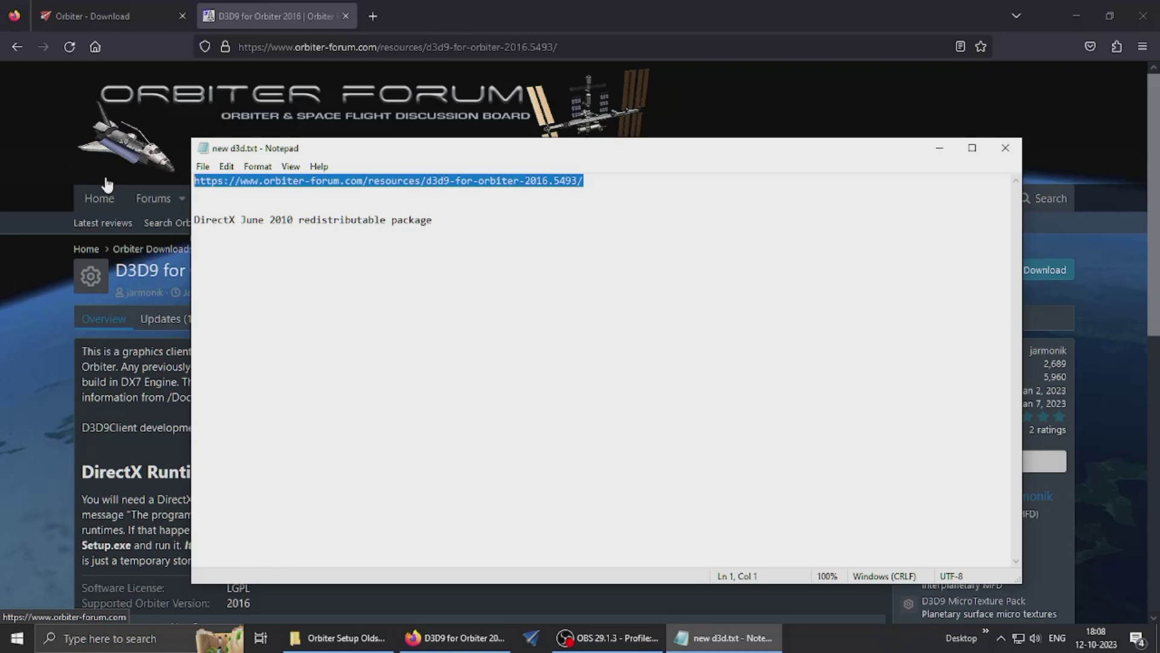
# Step: Switch to the browser, look at the graphics client link on the Orbiter download page, and return to the D3D9 for Orbiter 2016 page
pyautogui.click(272, 271)
pyautogui.click(53, 305)
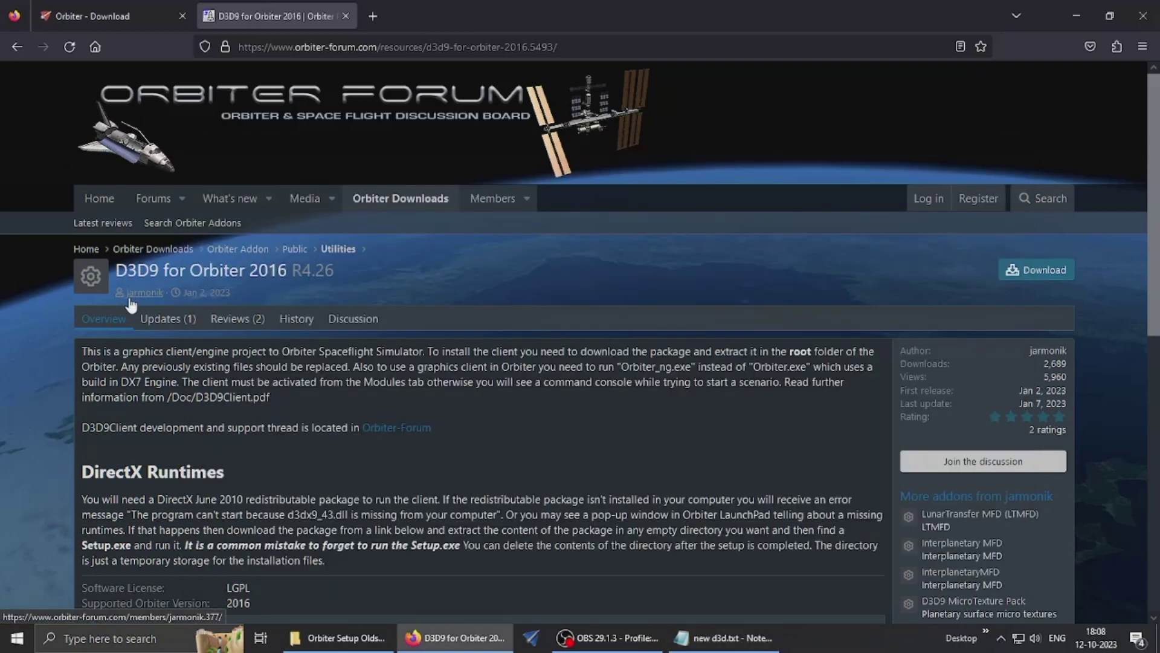
pyautogui.click(123, 24)
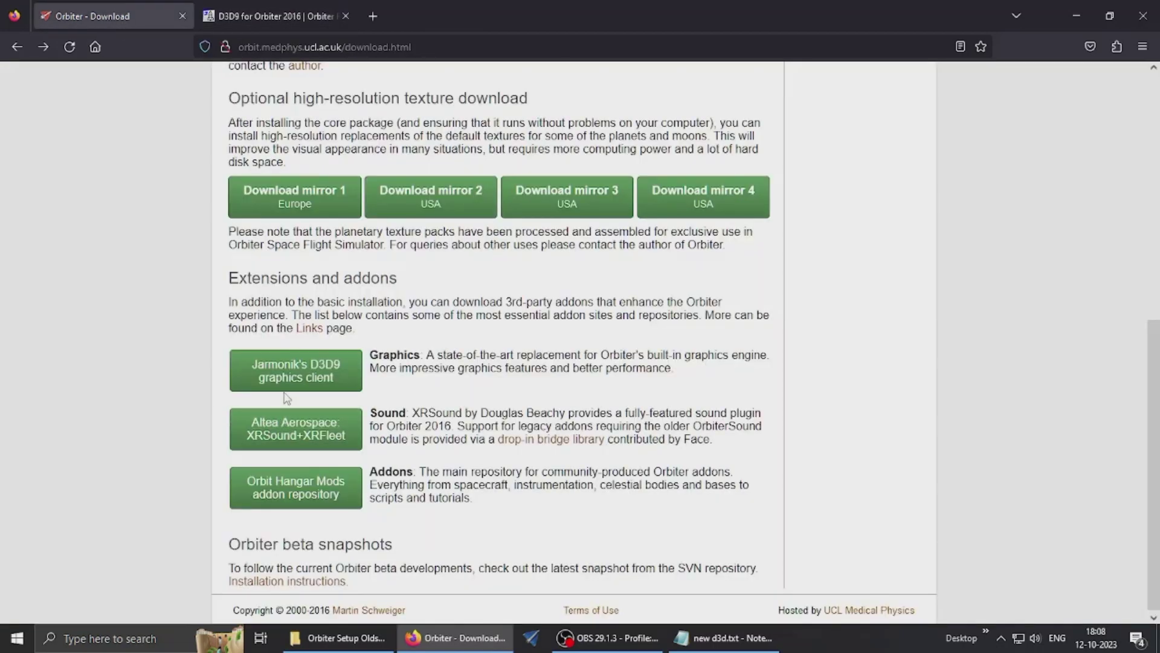
pyautogui.click(264, 27)
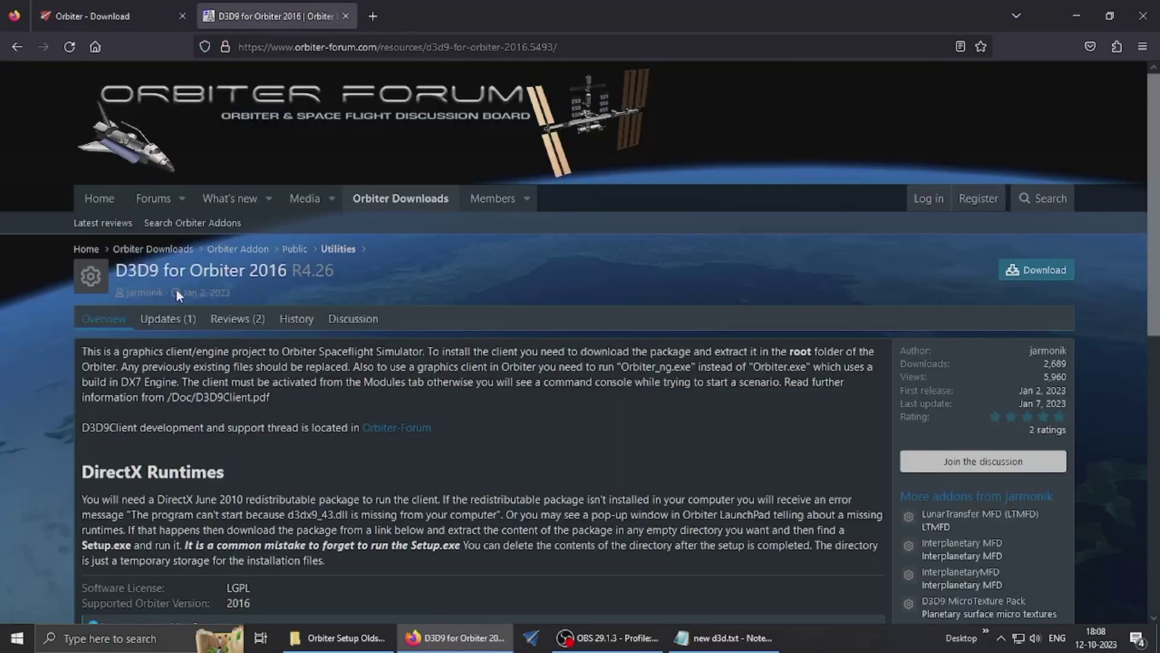
# Step: Start downloading the D3D9 for Orbiter 2016 package, cancel the download, and remove its entry from the download list
pyautogui.click(1021, 271)
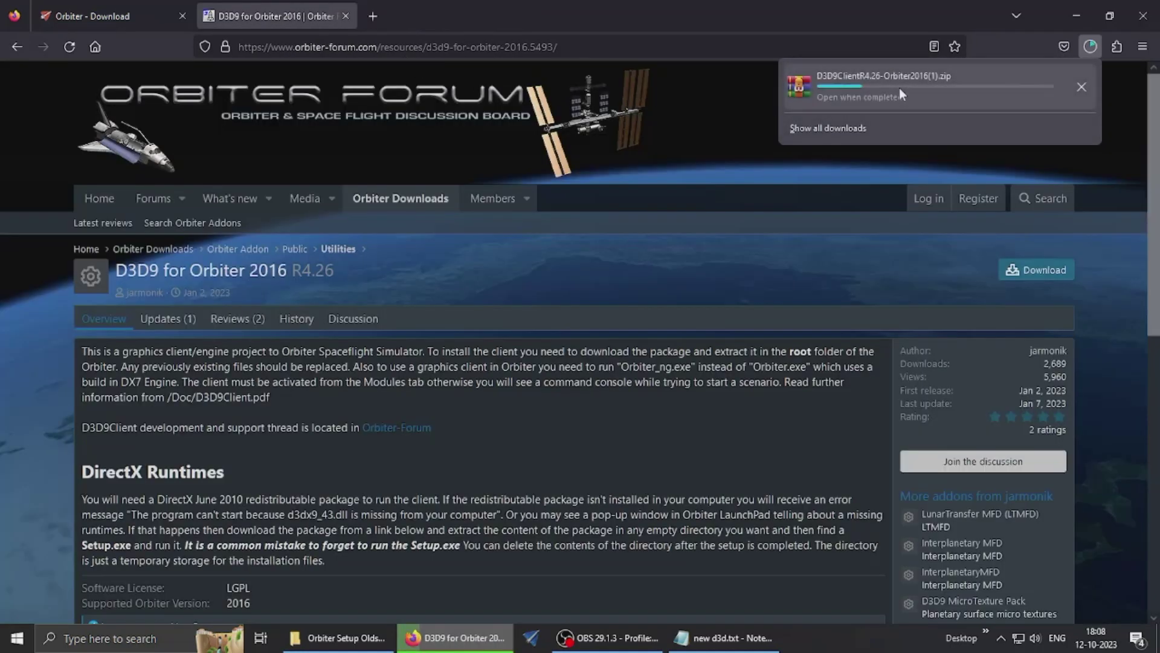
pyautogui.click(1080, 89)
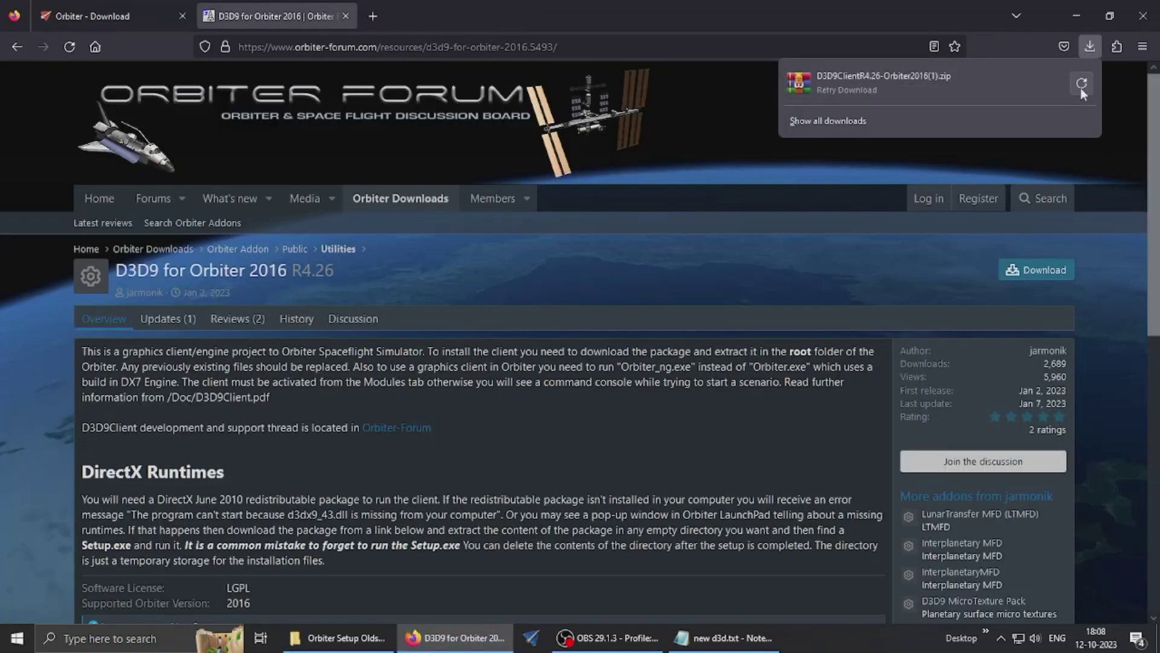
pyautogui.rightClick(886, 89)
pyautogui.click(923, 173)
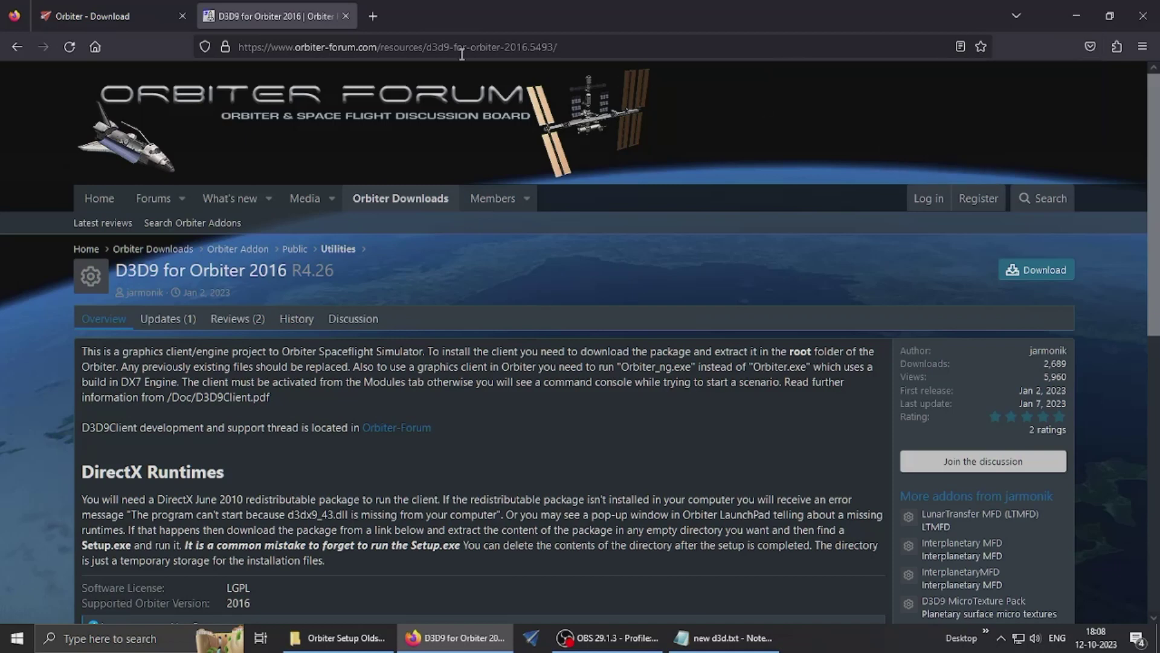
# Step: Read the DirectX Runtimes section of the addon page, highlighting the redistributable package requirement and the missing-file error text
pyautogui.scroll(-3, 142, 419)
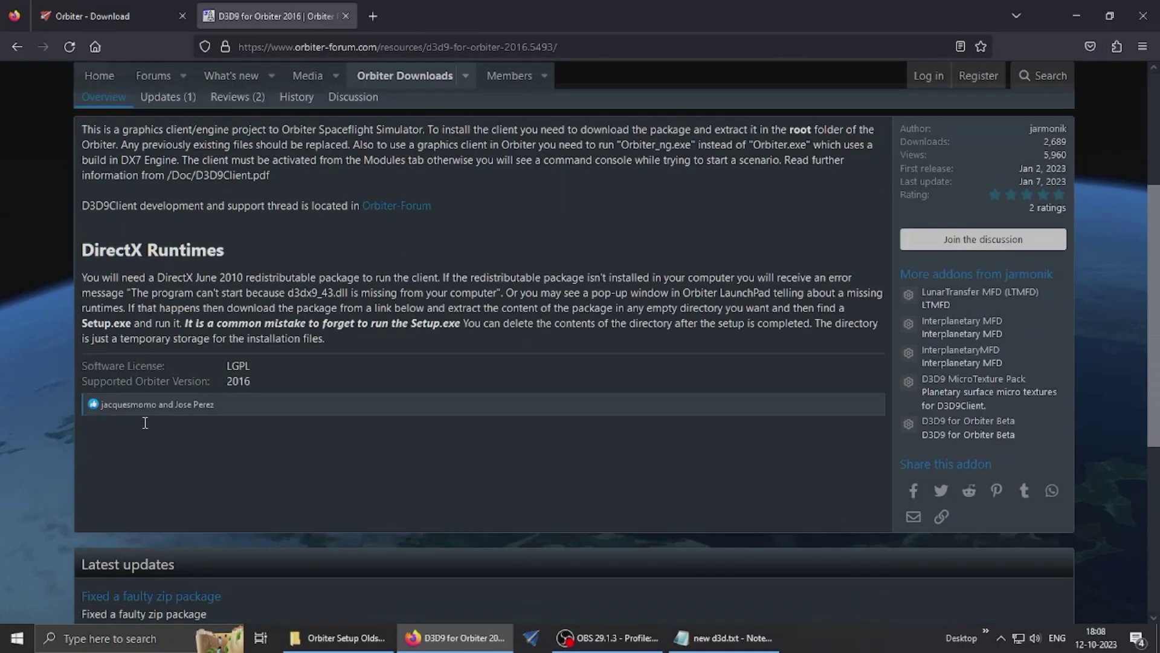
pyautogui.moveTo(104, 278); pyautogui.dragTo(864, 291)
pyautogui.click(411, 310)
pyautogui.moveTo(408, 292); pyautogui.dragTo(695, 292)
pyautogui.click(696, 292)
# Step: Highlight the DirectX June 2010 redistributable package line in new d3d.txt in Notepad, and return to the browser
pyautogui.click(725, 638)
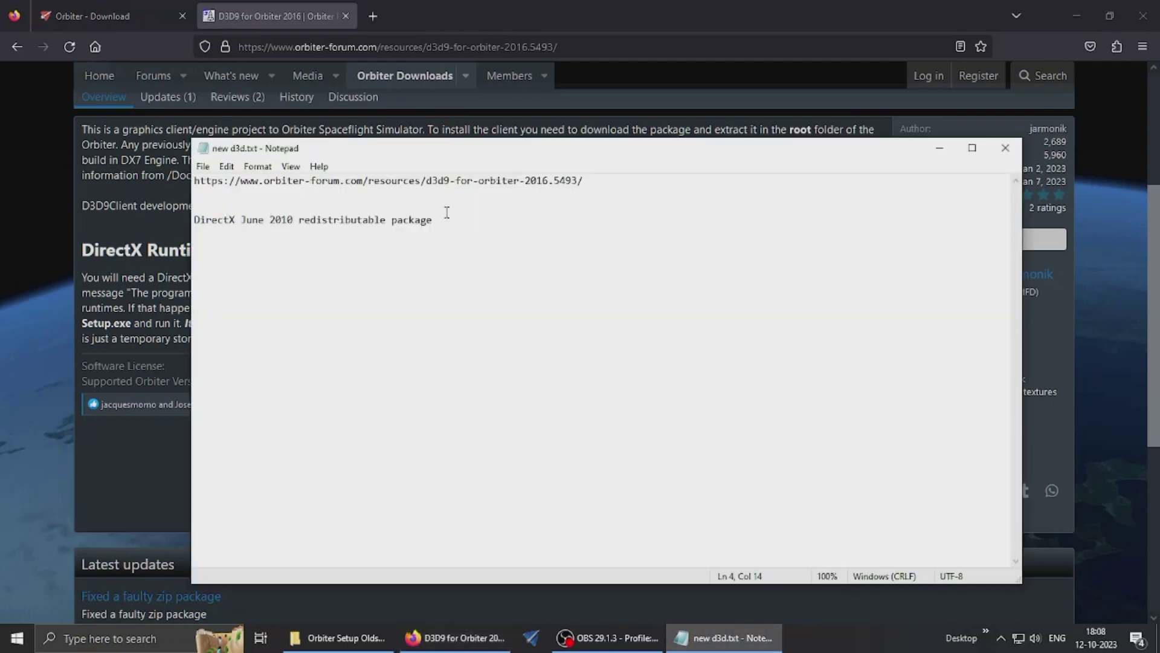
pyautogui.moveTo(443, 228); pyautogui.dragTo(152, 221)
pyautogui.click(156, 273)
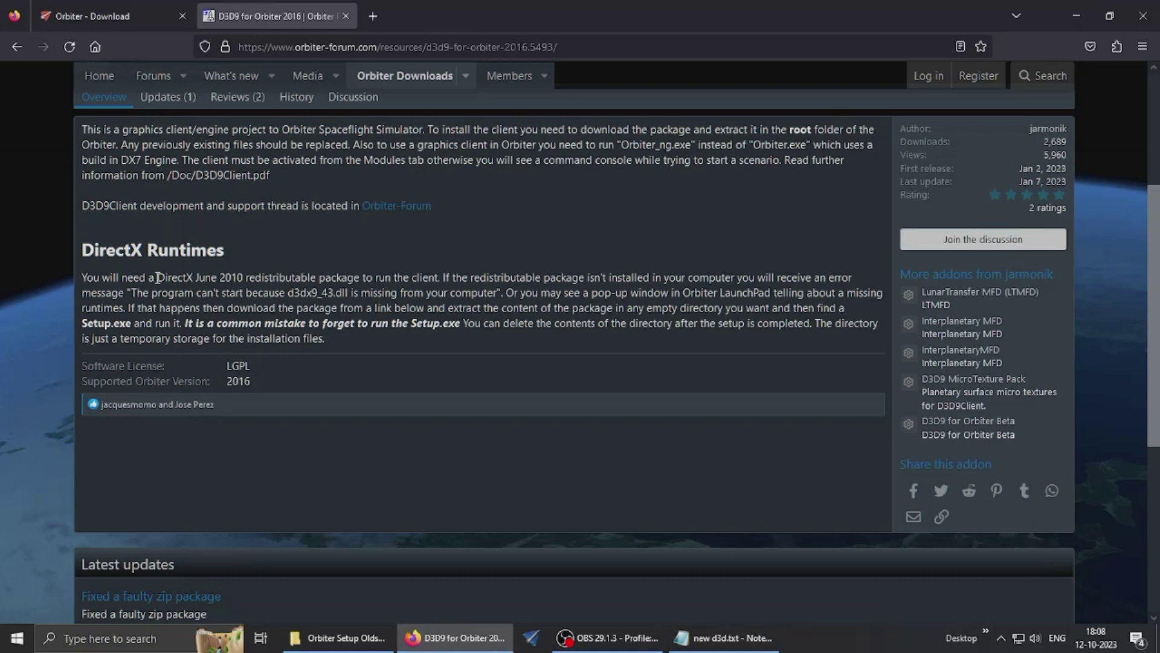
# Step: Search the web for "DirectX June 2010 redistributable package" from the addon page text and open Microsoft's DirectX Redist (June 2010) page
pyautogui.moveTo(156, 277); pyautogui.dragTo(361, 273)
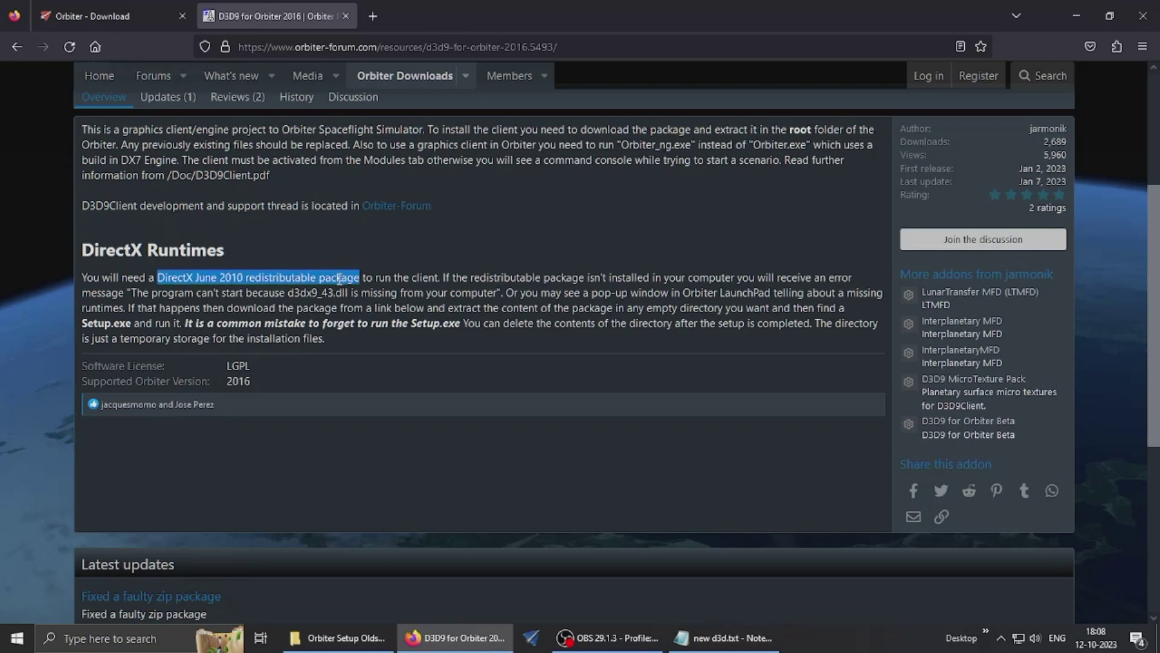
pyautogui.rightClick(339, 279)
pyautogui.click(409, 389)
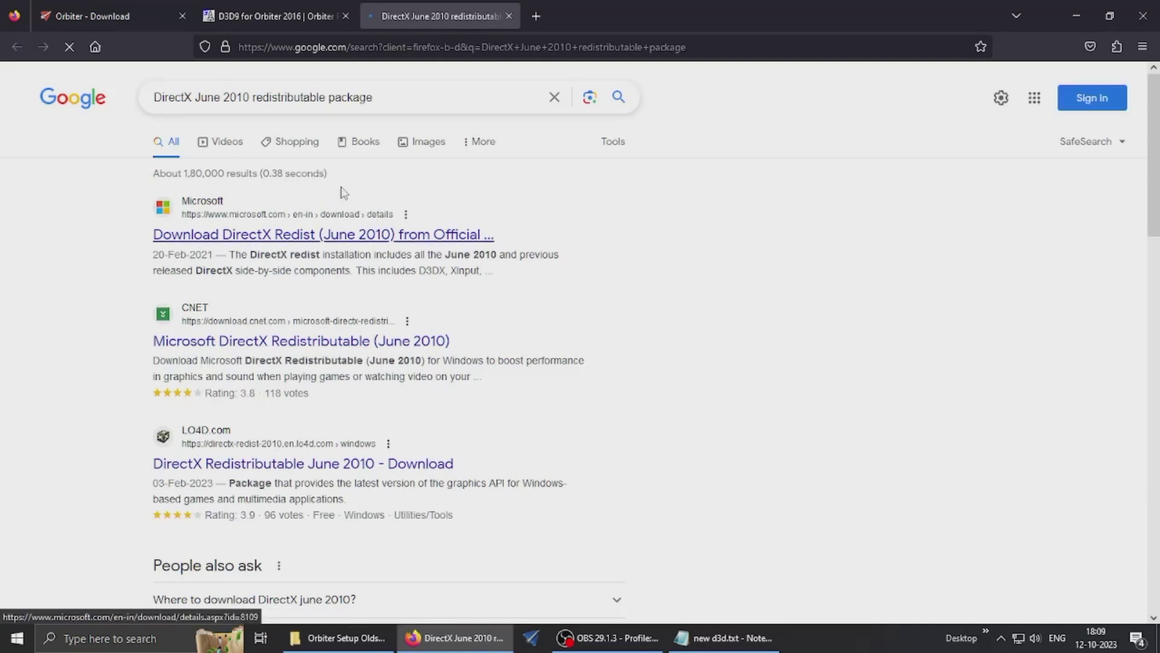
pyautogui.click(253, 238)
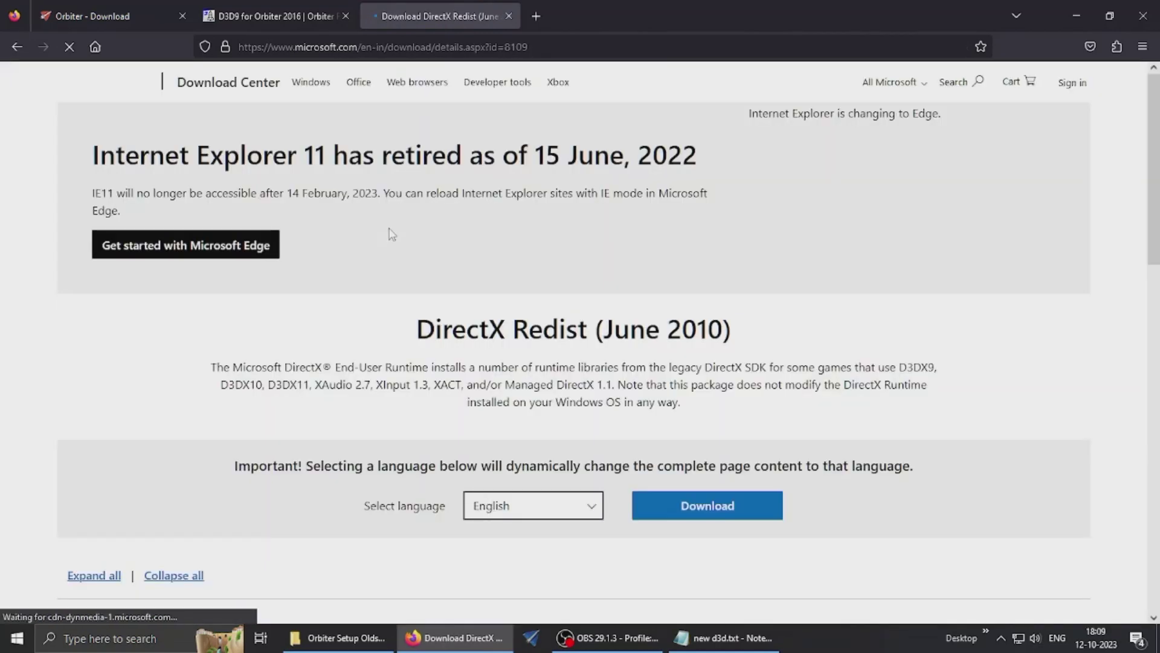
pyautogui.moveTo(413, 358); pyautogui.dragTo(792, 373)
pyautogui.click(792, 373)
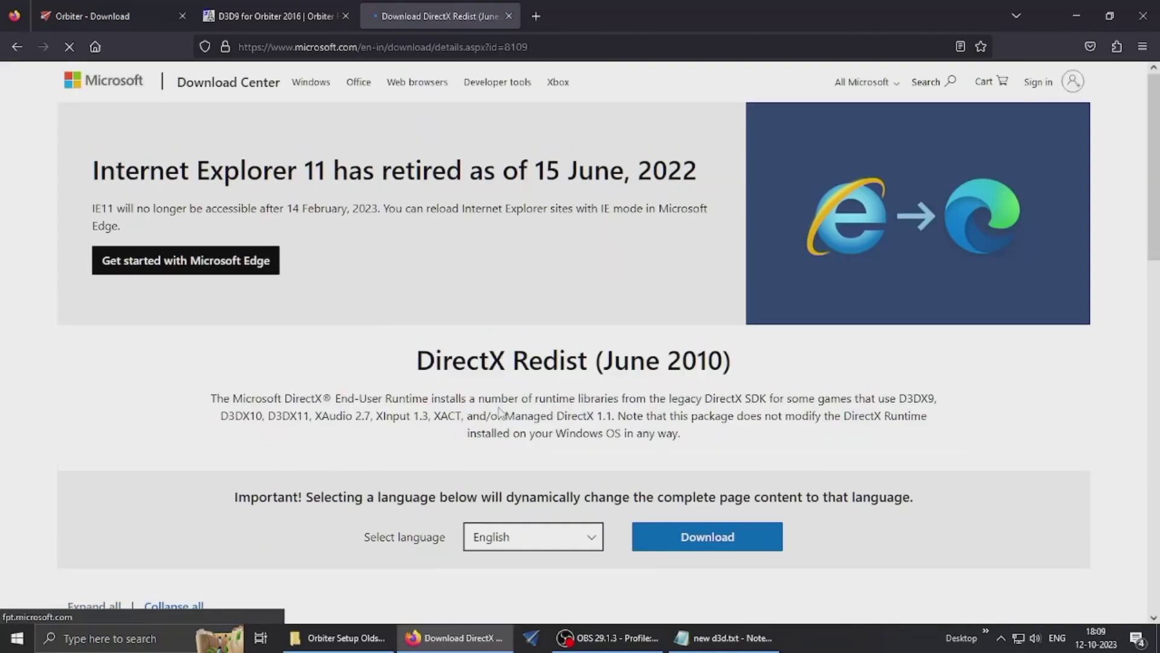
# Step: Start downloading the English DirectX Redist (June 2010) installer, pause the download and cancel it
pyautogui.scroll(-2, 639, 386)
pyautogui.click(665, 444)
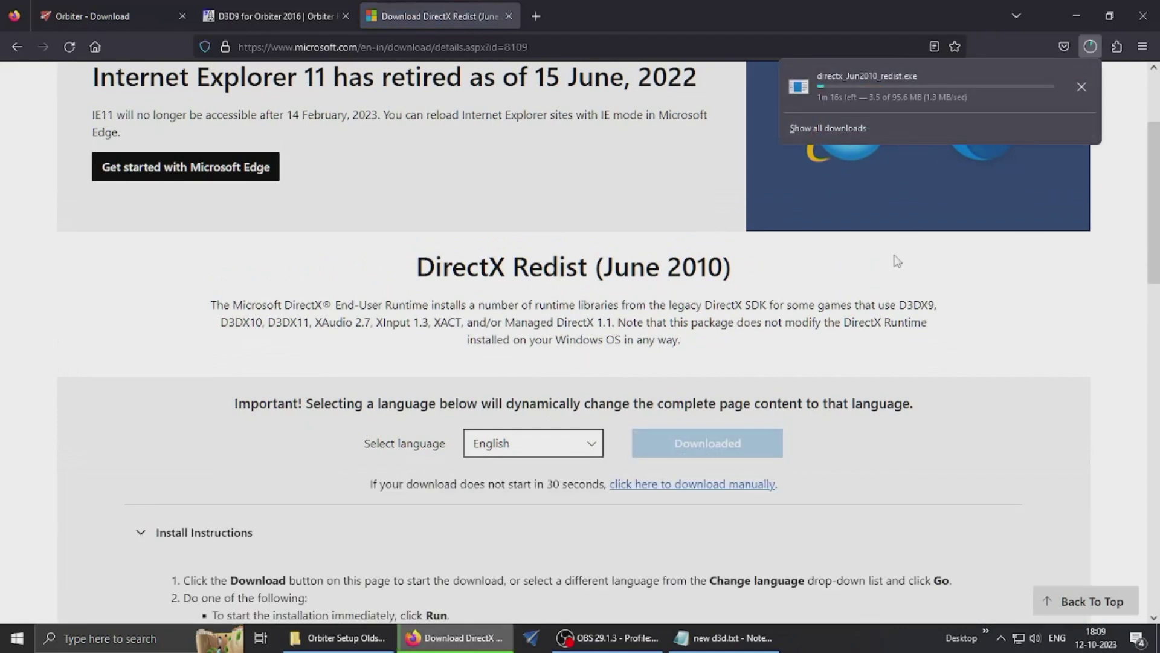
pyautogui.rightClick(916, 93)
pyautogui.press('Escape')
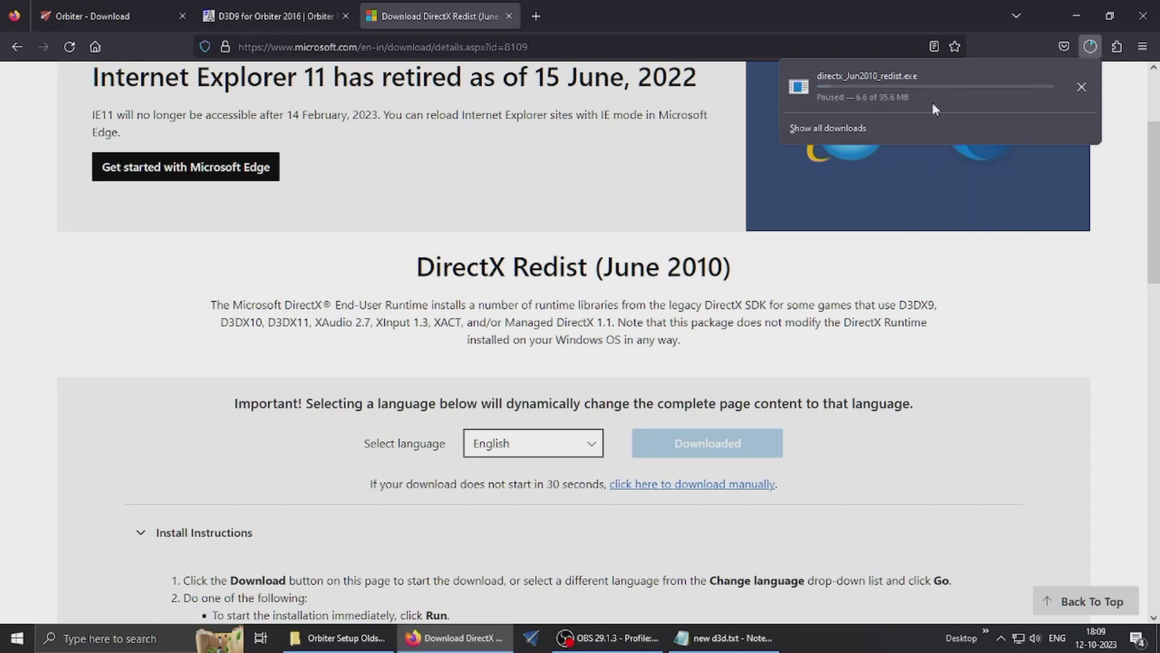
pyautogui.click(1080, 86)
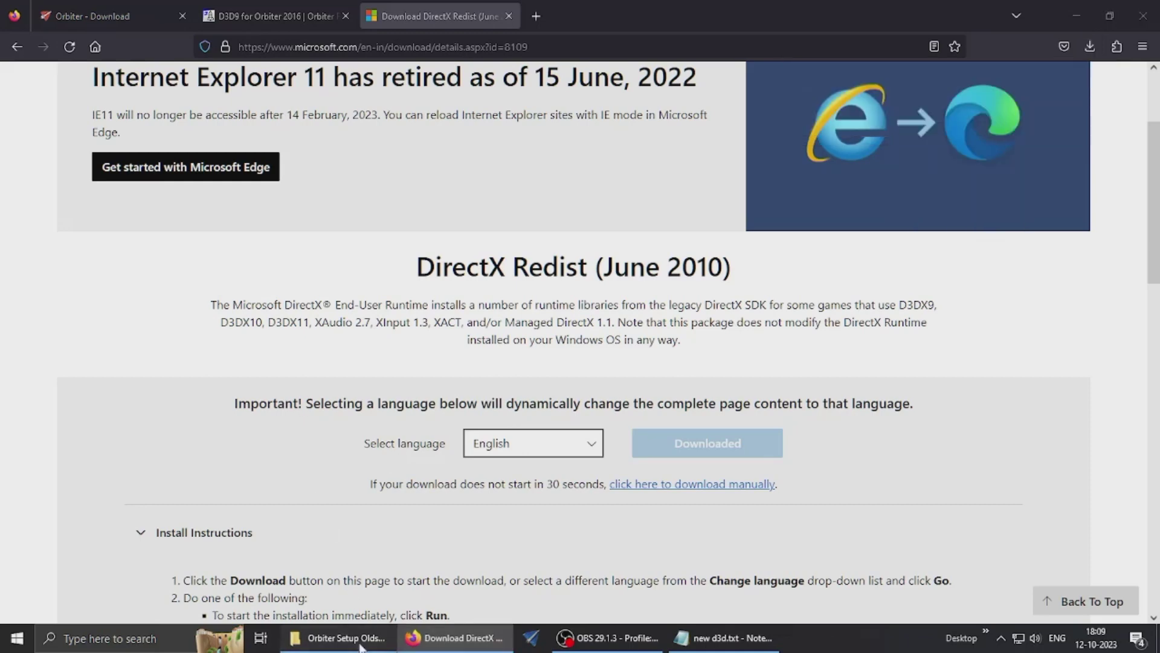
# Step: Switch to the Orbiter Setup Oldsound folder in File Explorer and extract D3D9ClientR4.26-Orbiter2016.zip into a subfolder of the same name
pyautogui.click(353, 639)
pyautogui.rightClick(225, 295)
pyautogui.click(244, 355)
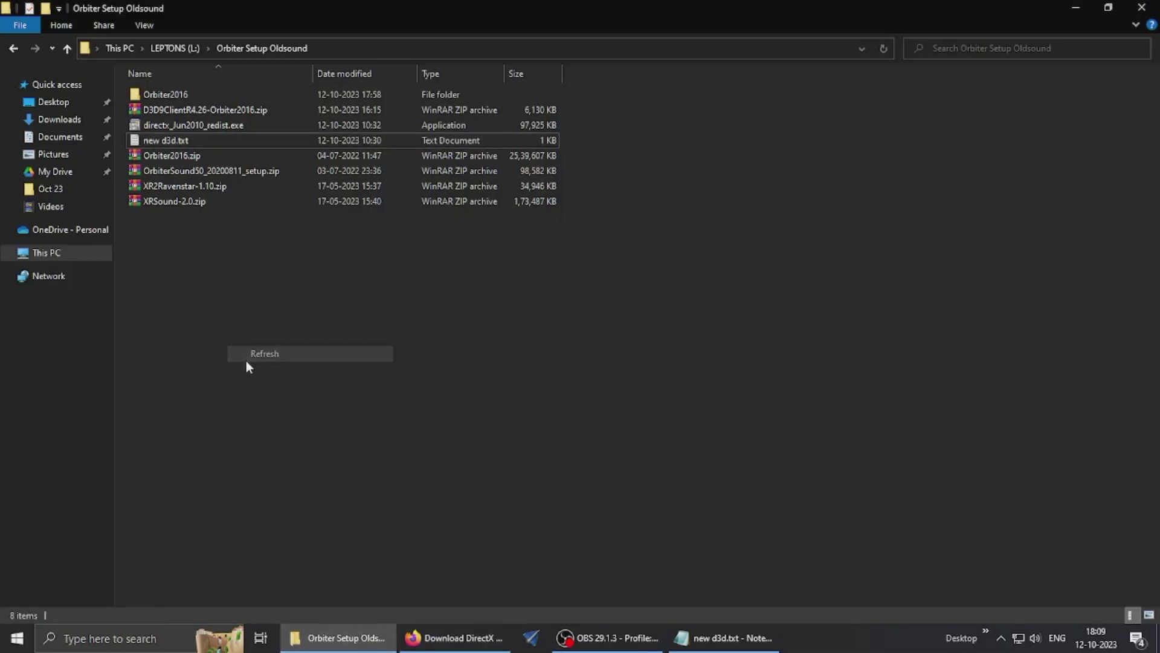
pyautogui.click(169, 125)
pyautogui.click(179, 115)
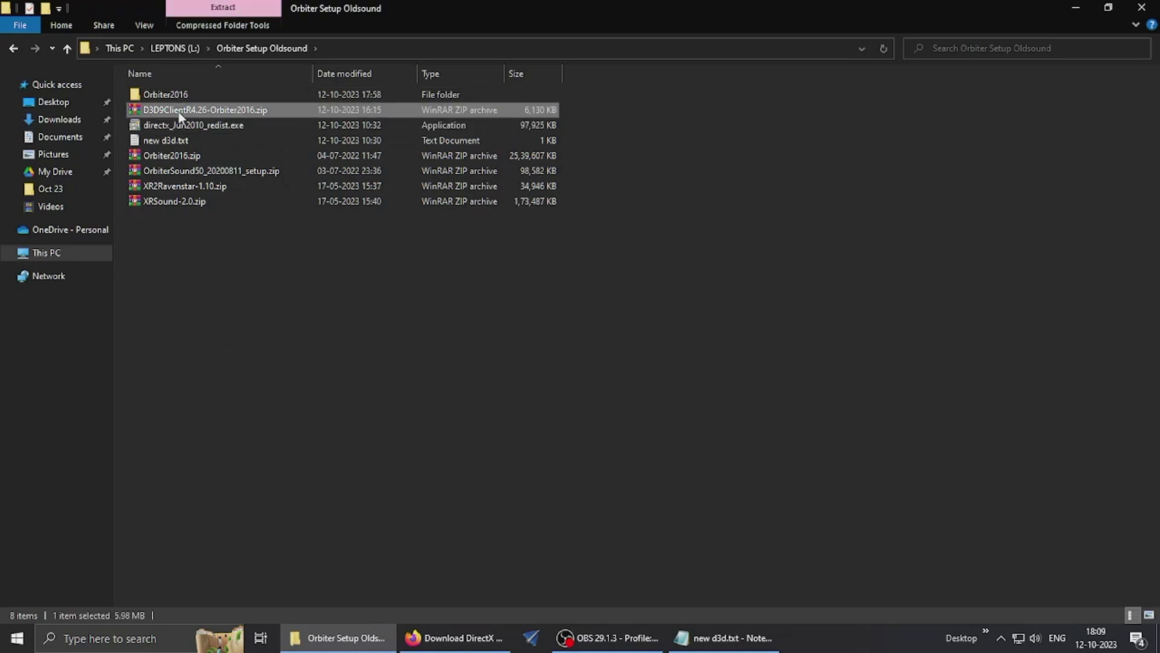
pyautogui.rightClick(179, 114)
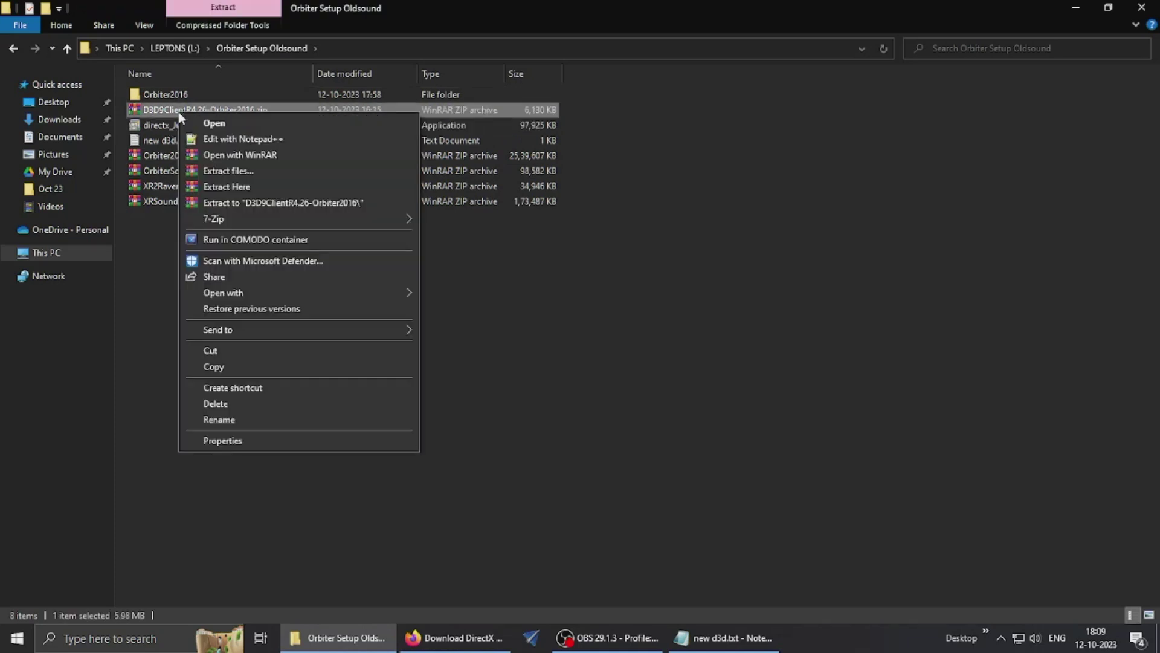
pyautogui.click(222, 203)
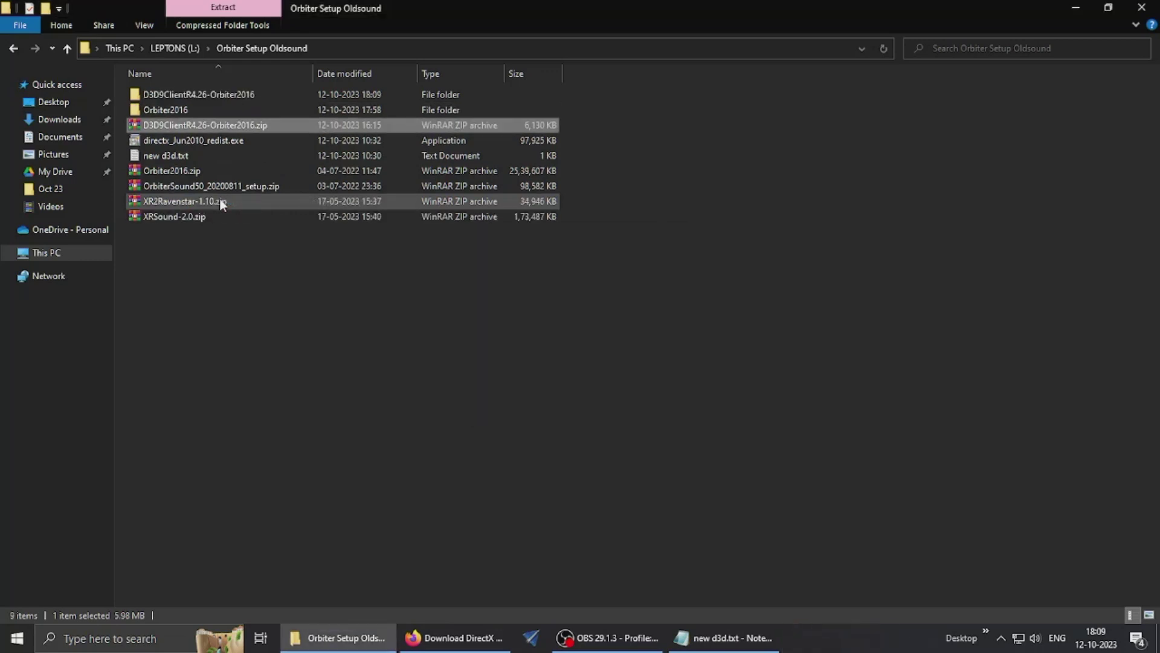
# Step: Move everything from the extracted D3D9ClientR4.26-Orbiter2016 folder into the Orbiter2016 folder, replacing the existing file, and refresh the listing
pyautogui.doubleClick(208, 95)
pyautogui.moveTo(218, 252); pyautogui.dragTo(148, 90)
pyautogui.rightClick(153, 109)
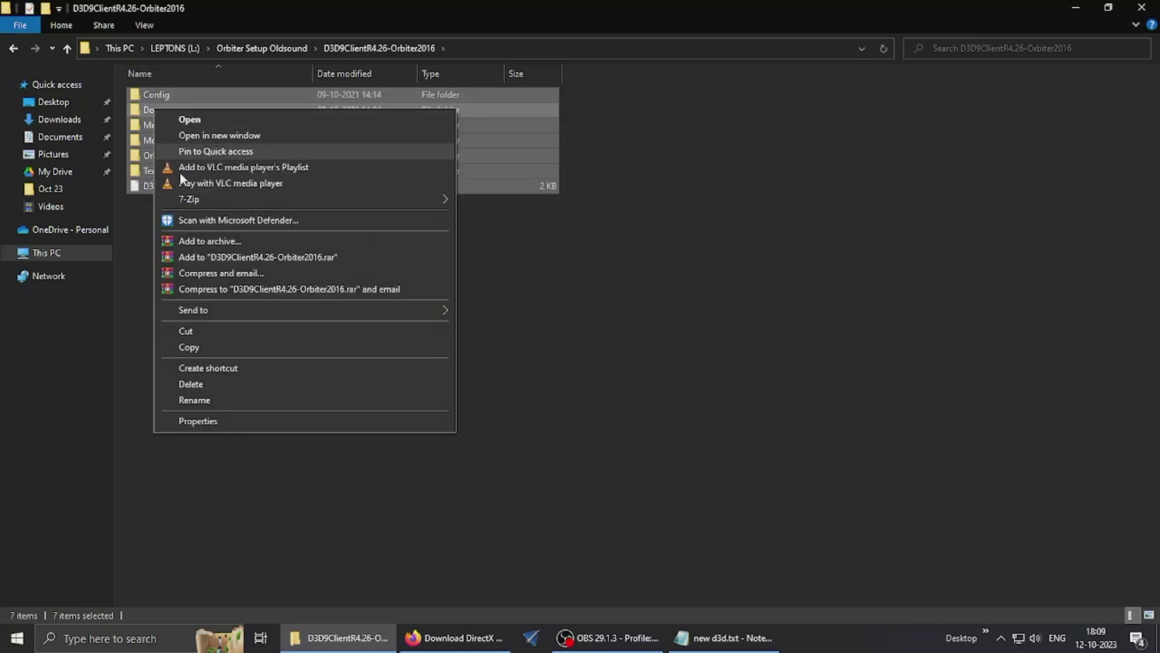
pyautogui.click(220, 327)
pyautogui.click(261, 48)
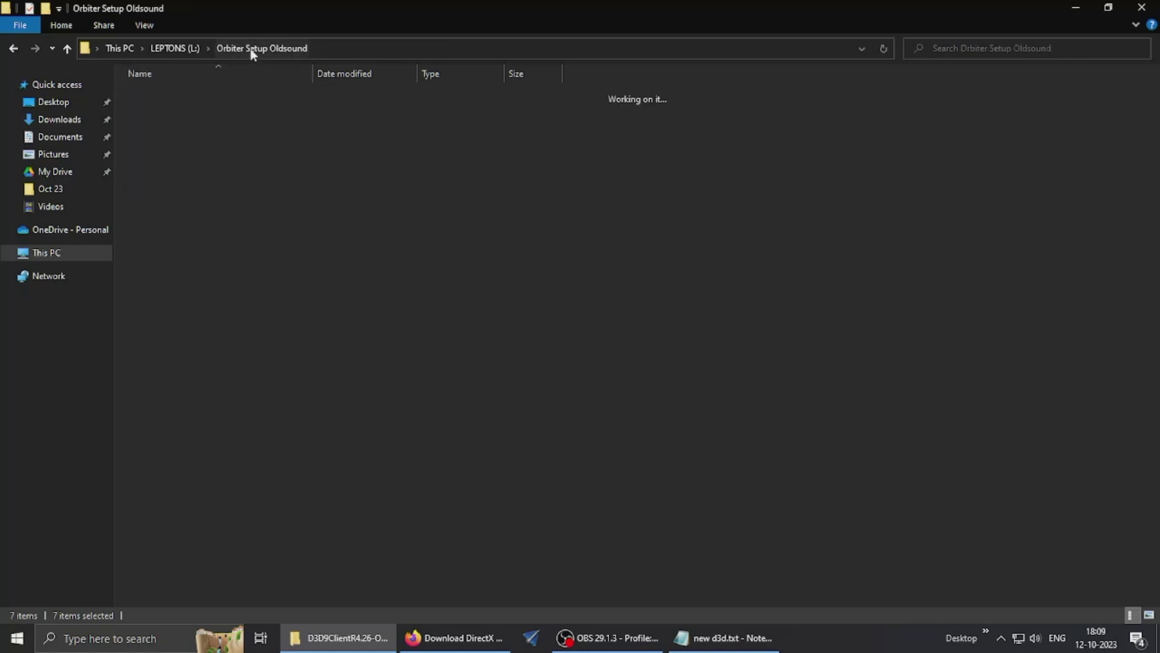
pyautogui.click(177, 111)
pyautogui.doubleClick(177, 111)
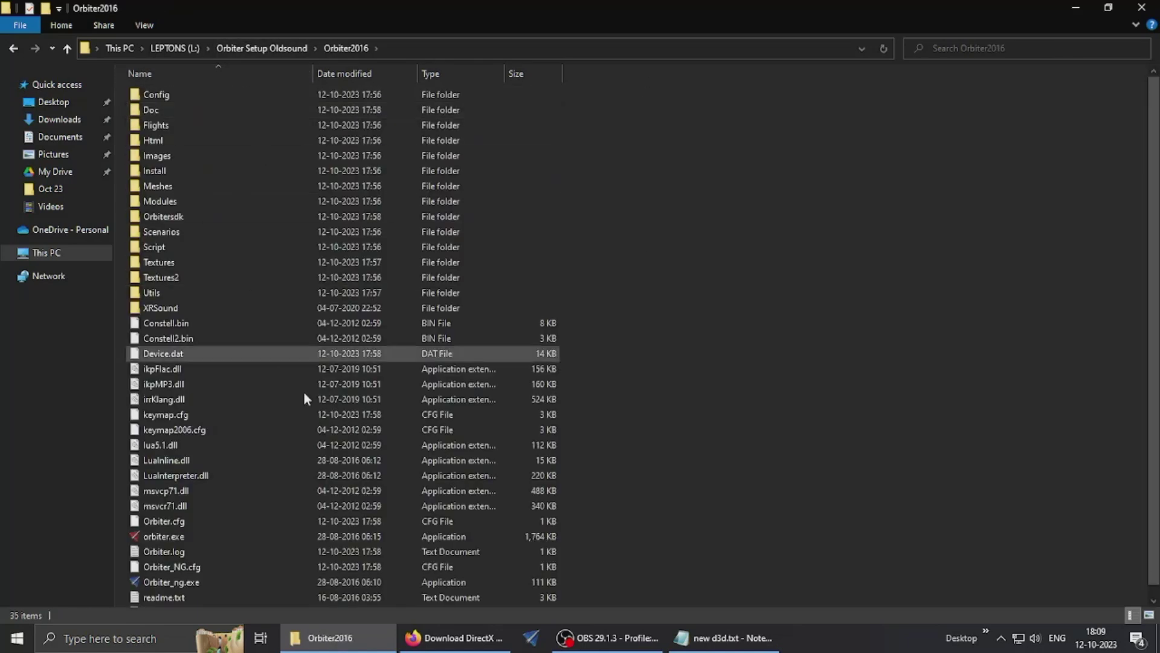
pyautogui.rightClick(726, 253)
pyautogui.click(761, 354)
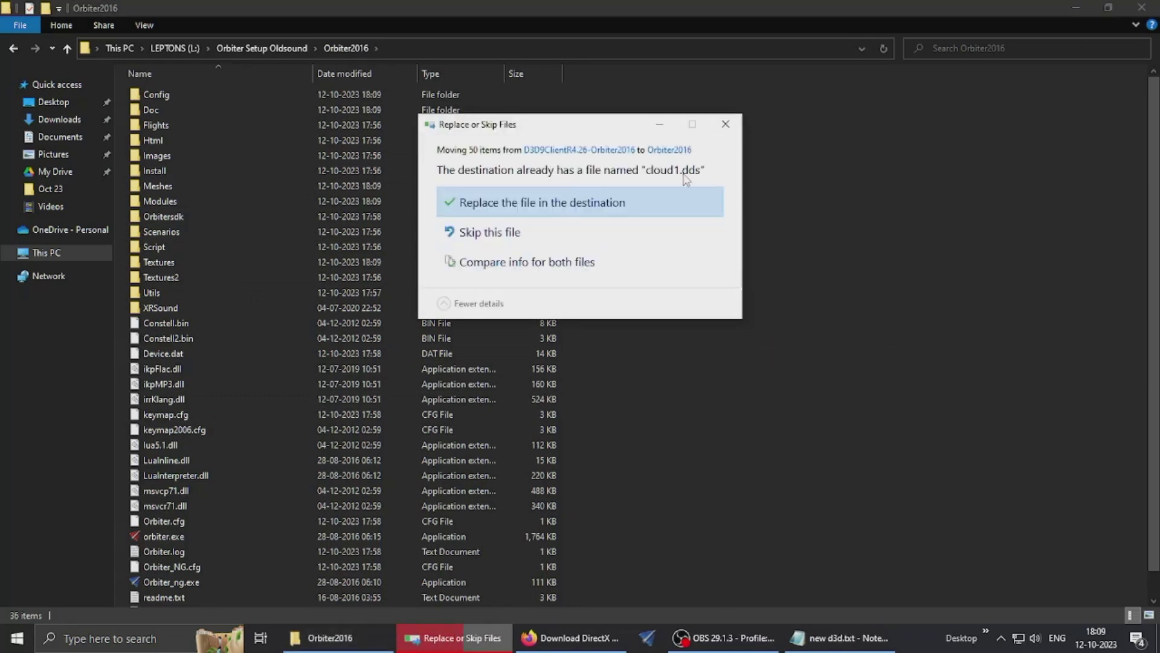
pyautogui.click(561, 203)
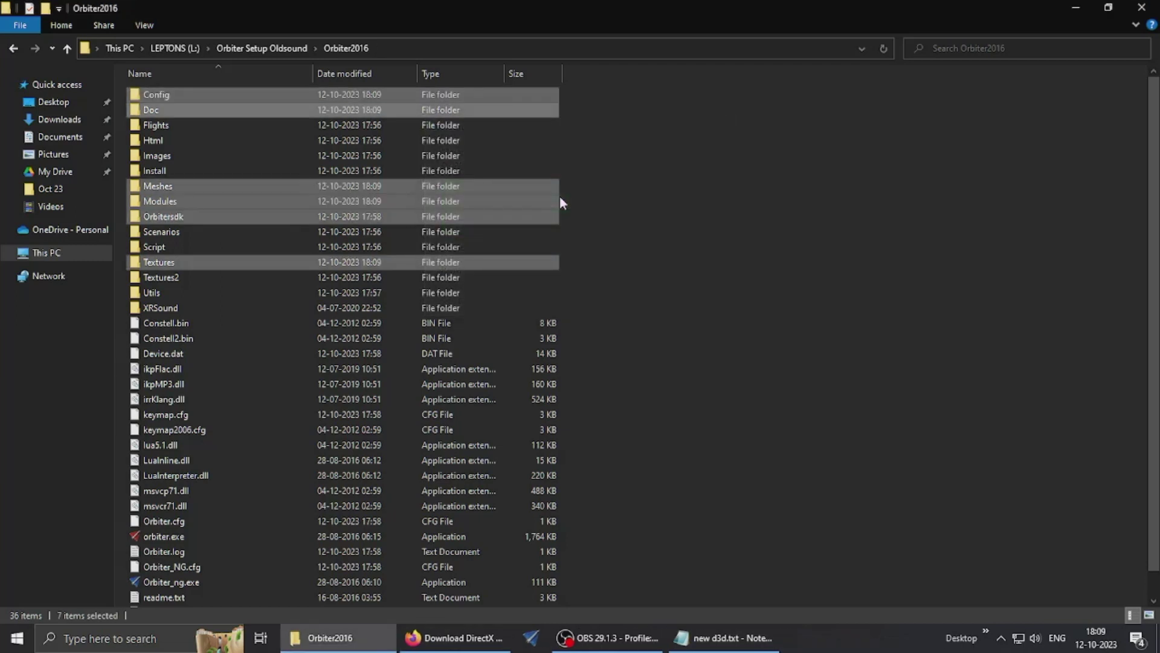
pyautogui.rightClick(611, 216)
pyautogui.click(641, 273)
# Step: Run orbiter.exe, examine the launchpad's video settings and plugin modules for the D3D9 client, and close the launchpad
pyautogui.scroll(-1, 580, 296)
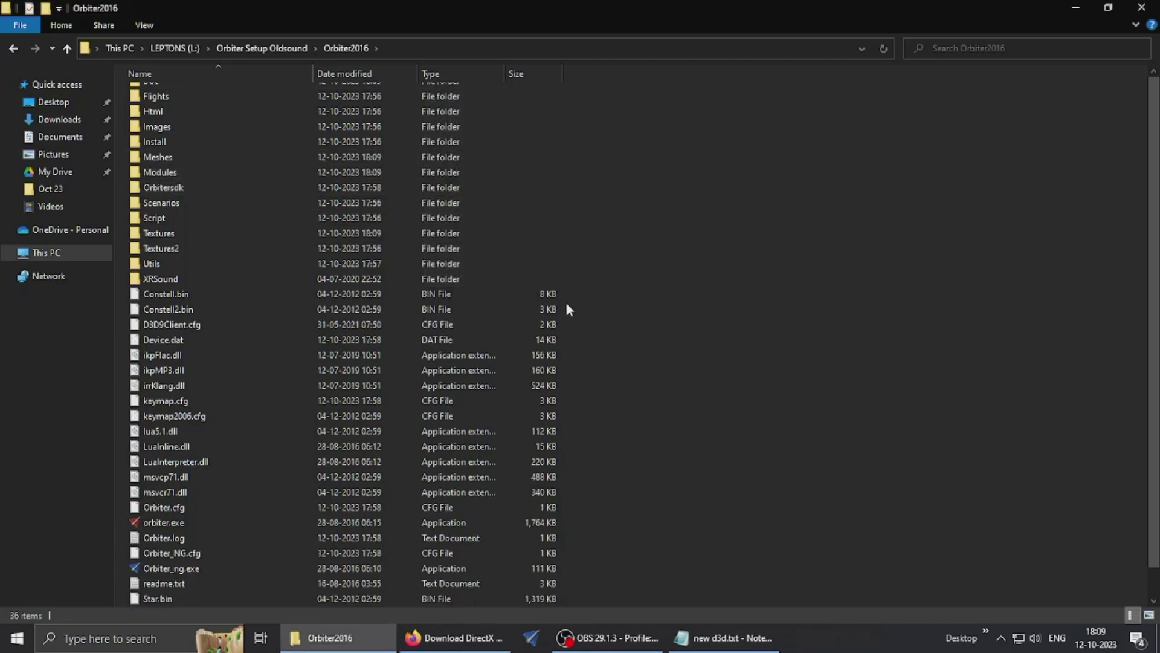
pyautogui.click(180, 522)
pyautogui.doubleClick(180, 522)
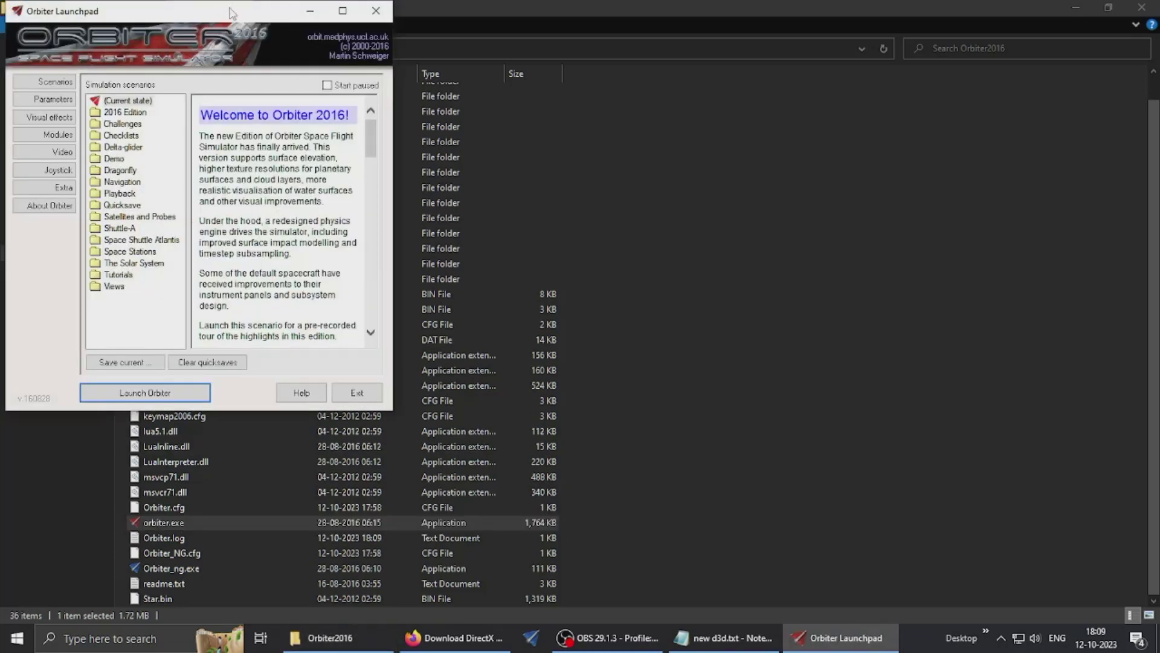
pyautogui.moveTo(233, 13); pyautogui.dragTo(568, 106)
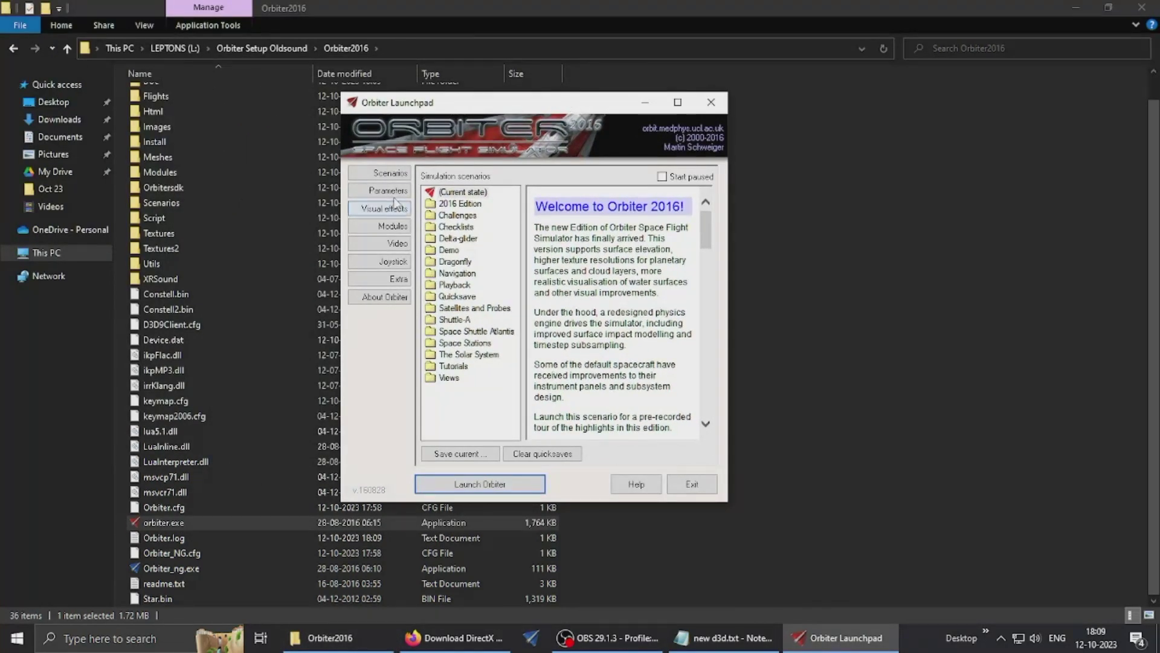
pyautogui.click(399, 244)
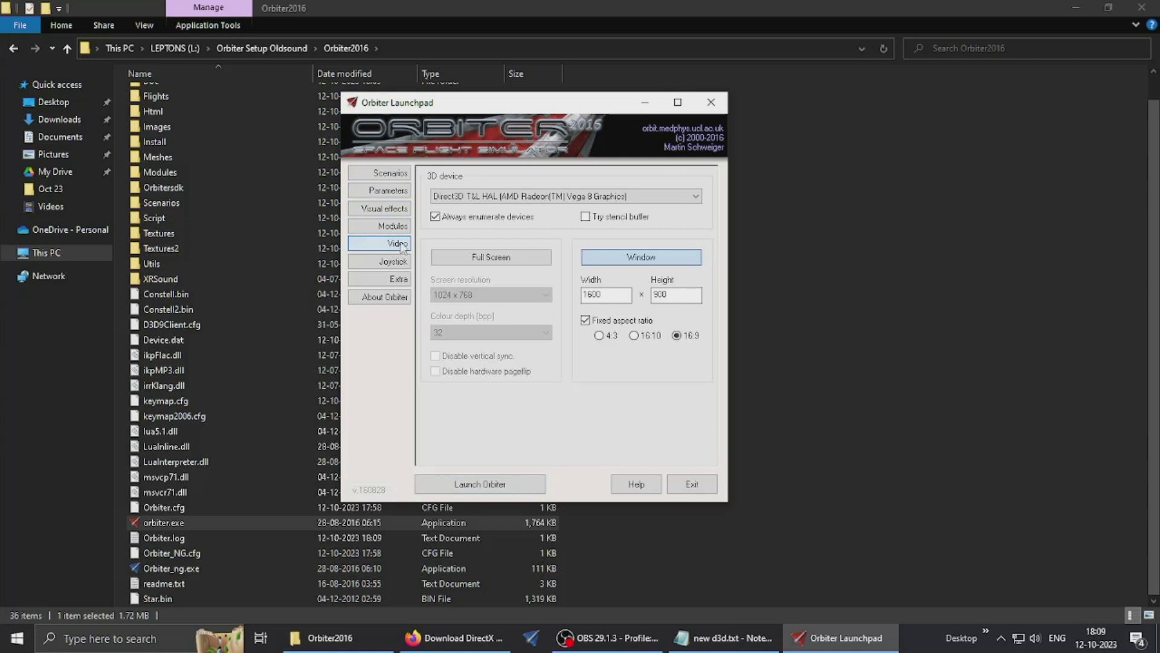
pyautogui.click(394, 226)
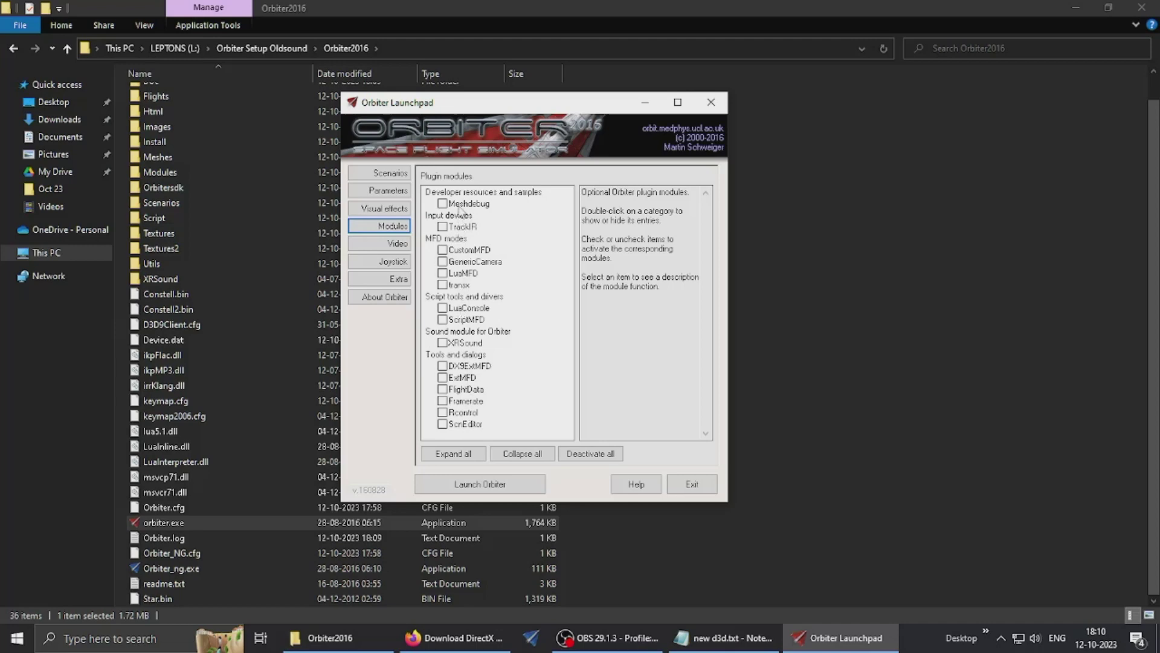
pyautogui.click(711, 102)
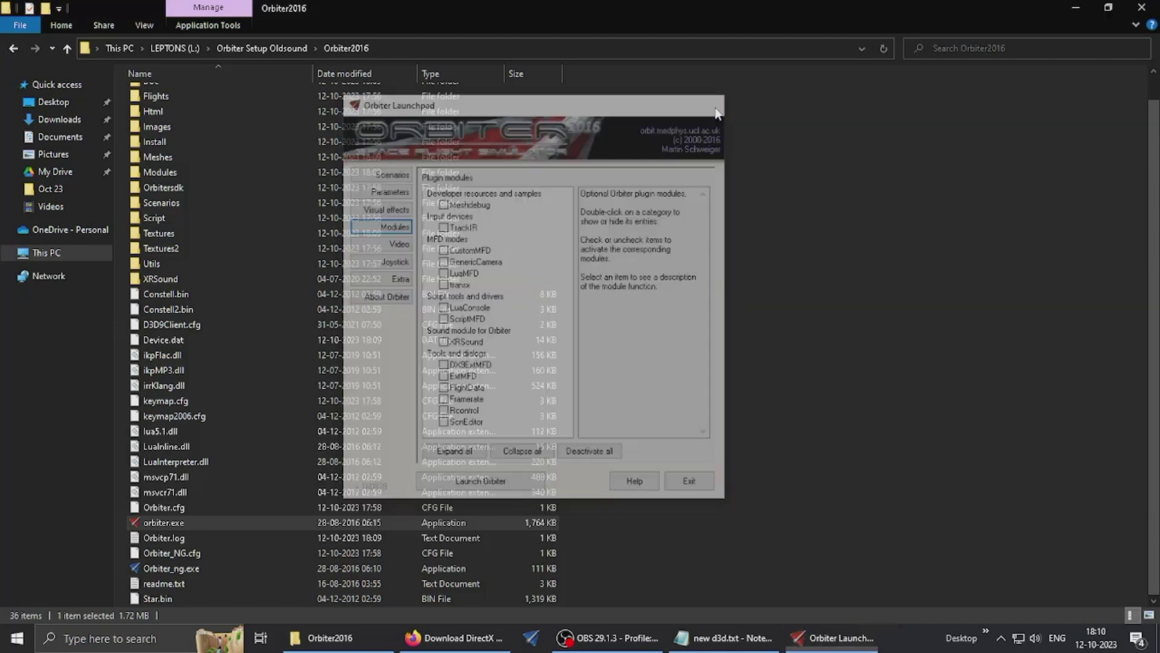
# Step: Run Orbiter_ng.exe and activate the D3D9Client, transx, XRSound, DX9ExtMFD, ExtMFD and ScnEditor modules
pyautogui.doubleClick(187, 569)
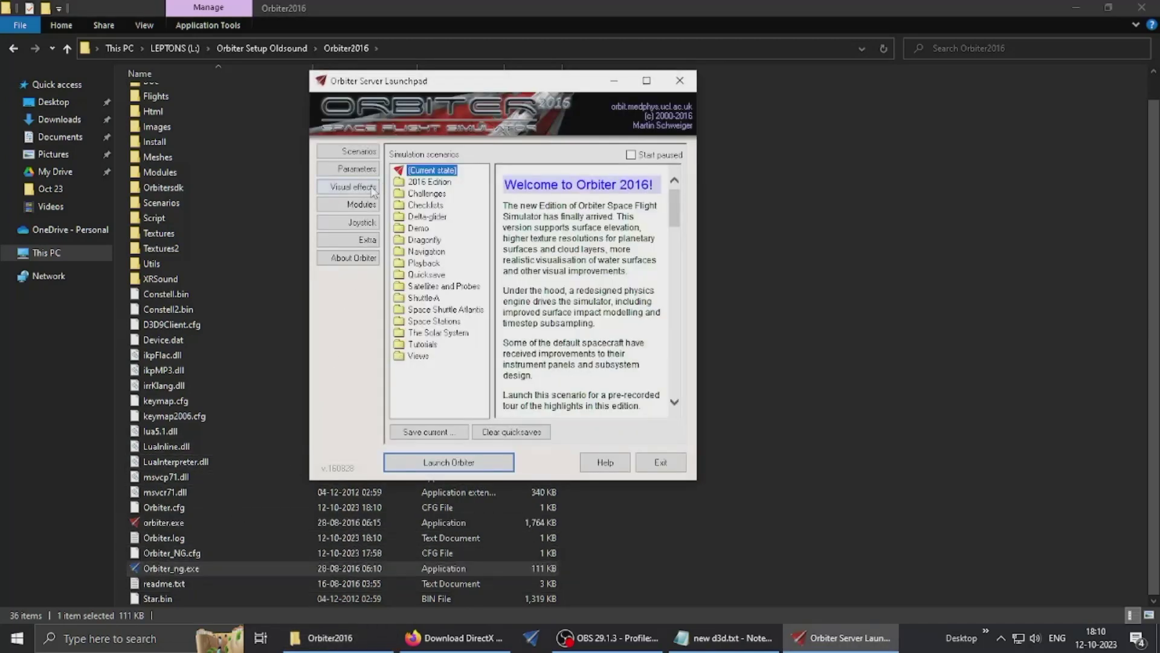
pyautogui.click(362, 208)
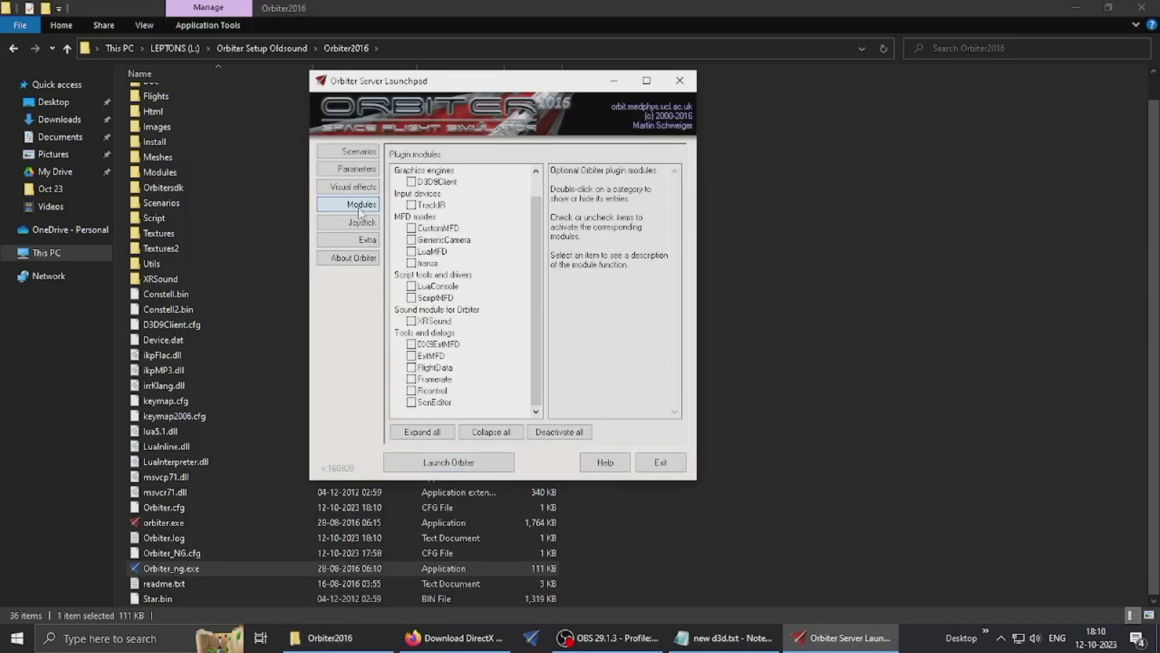
pyautogui.click(412, 183)
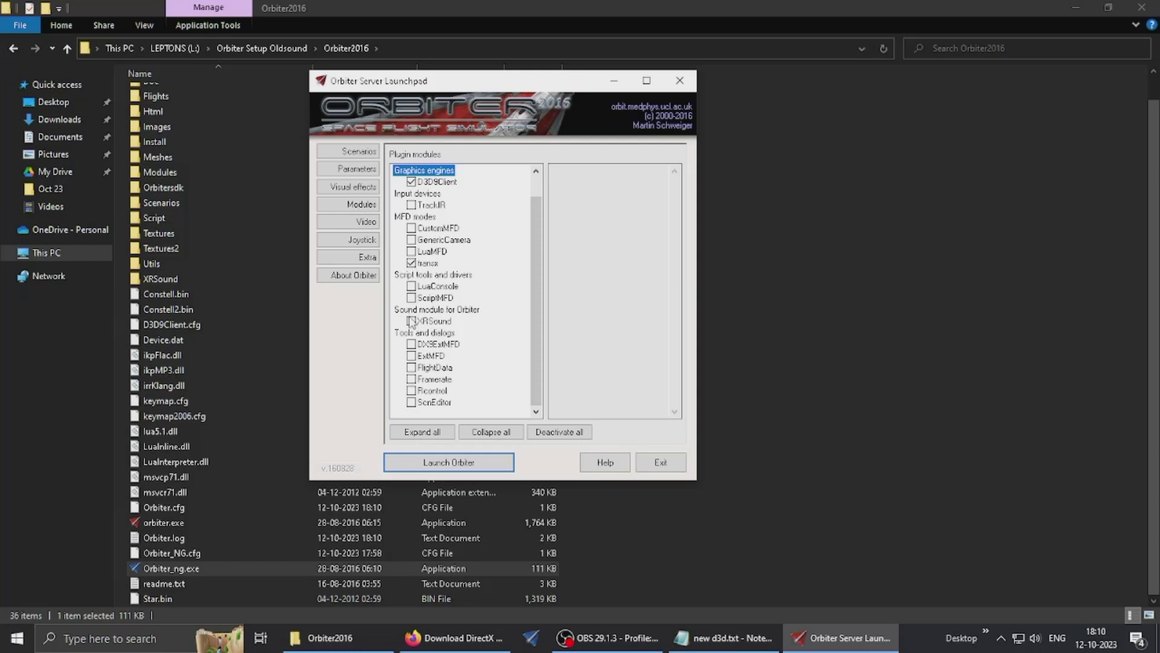
pyautogui.click(412, 402)
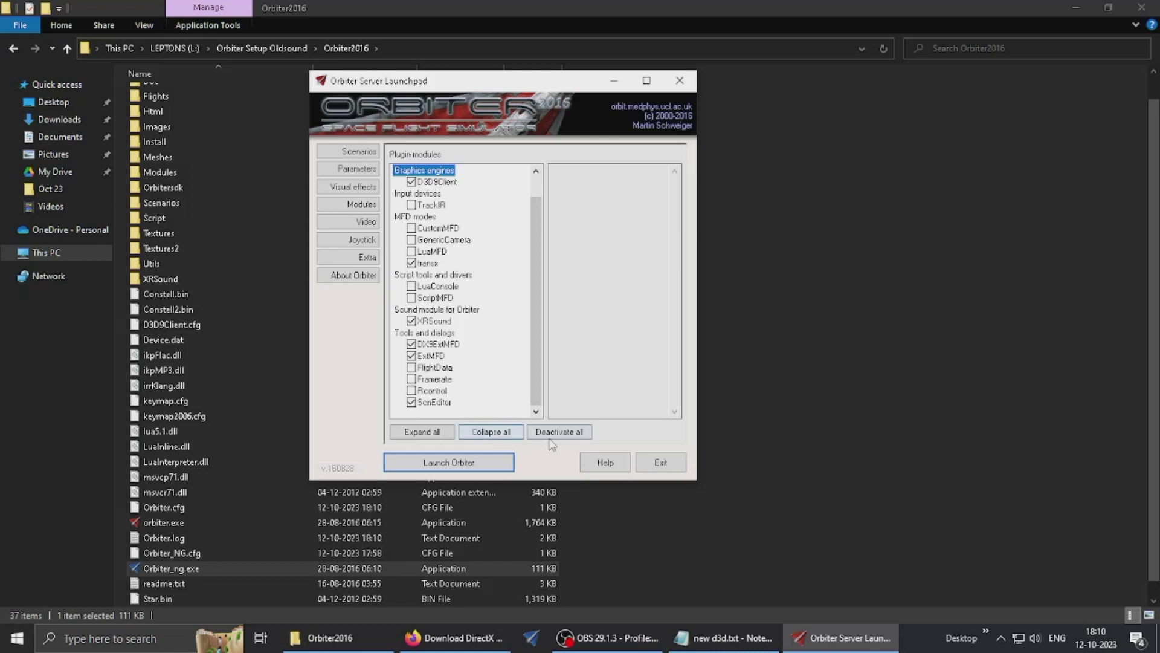
# Step: Try launching the Docked at ISS scenario from the Delta-glider scenarios, and close the simulation window
pyautogui.click(359, 152)
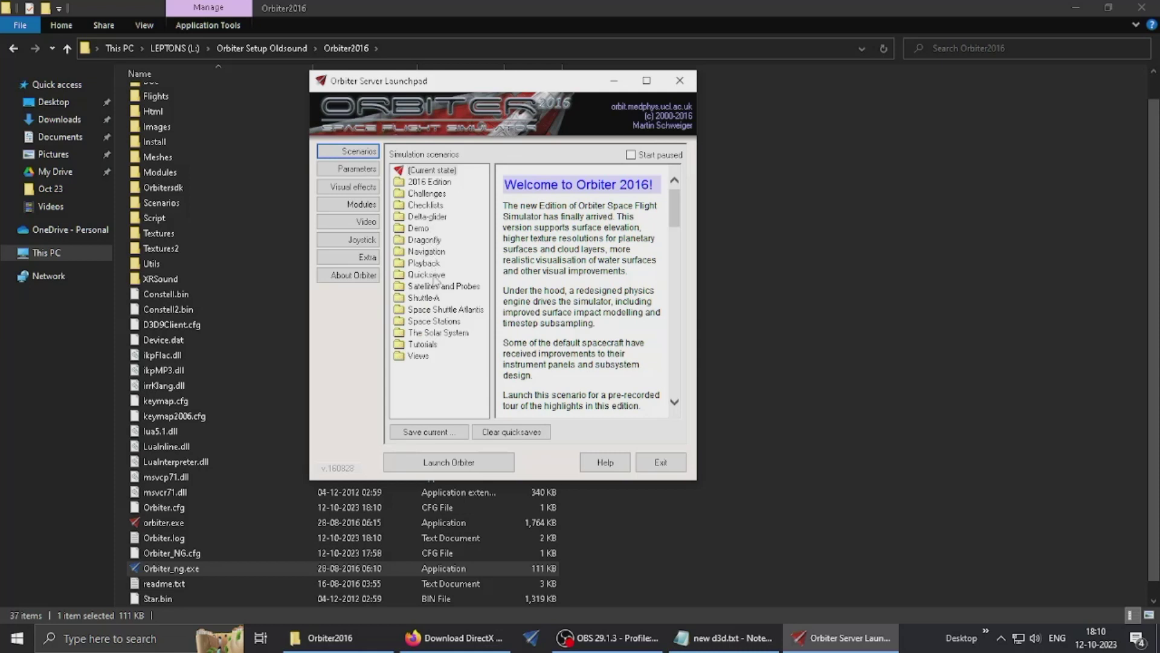
pyautogui.doubleClick(427, 216)
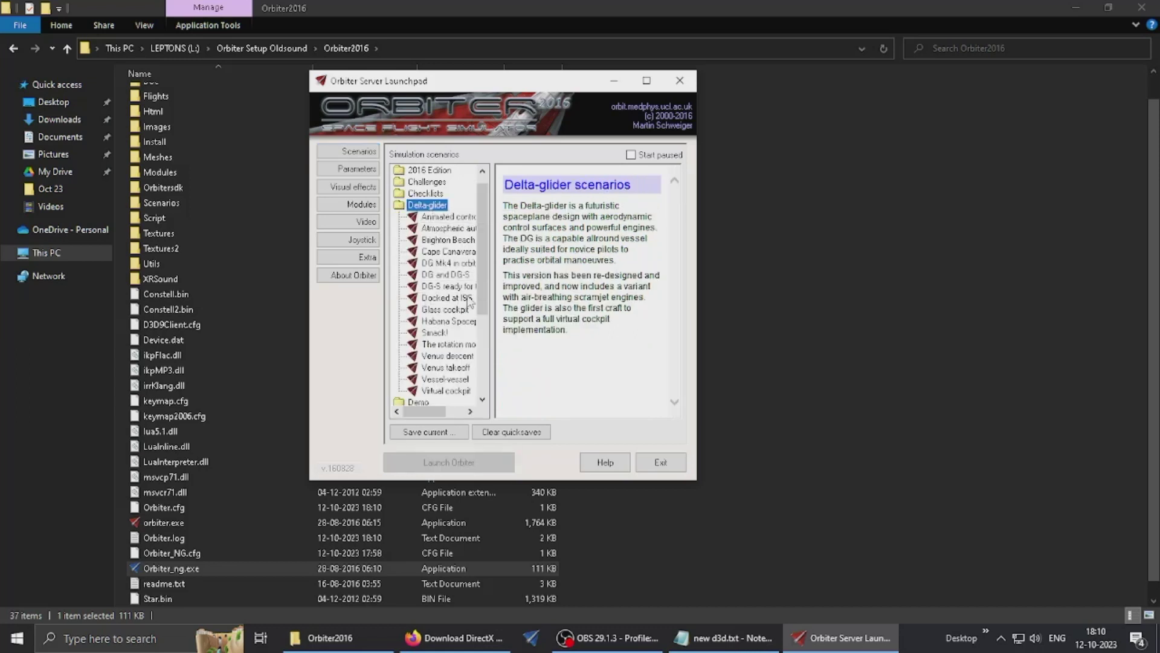
pyautogui.moveTo(493, 297); pyautogui.dragTo(561, 297)
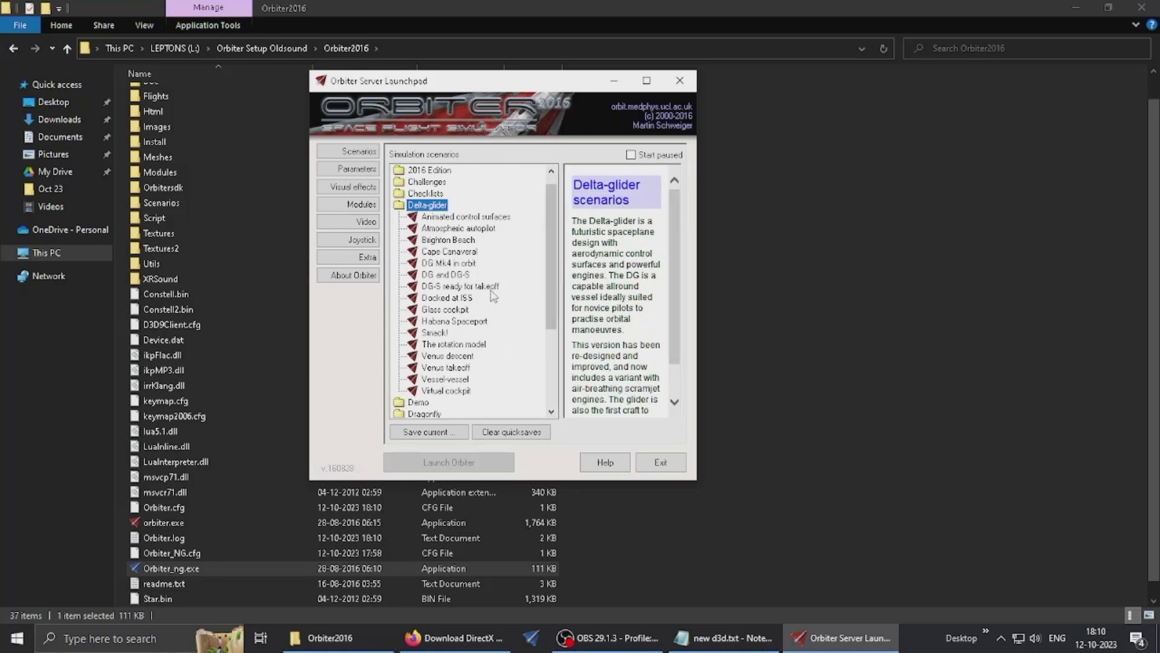
pyautogui.doubleClick(459, 298)
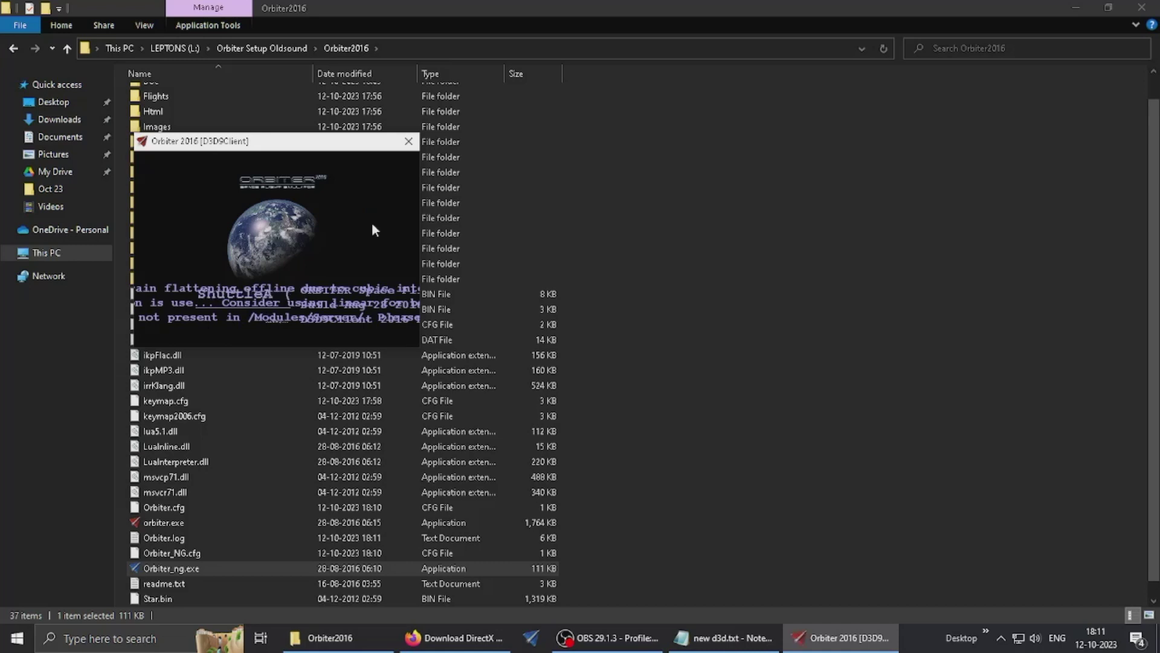
pyautogui.click(408, 146)
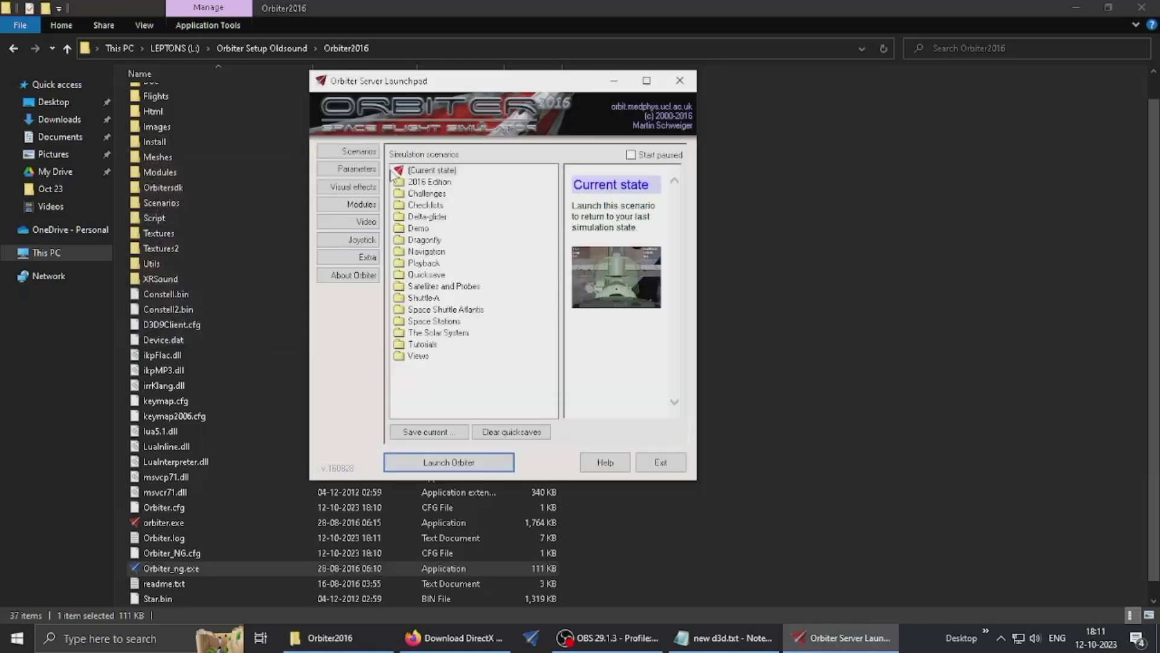
# Step: Open the launchpad's video settings, enable full-screen display and choose the 1600 x 900 60Hz resolution
pyautogui.click(361, 205)
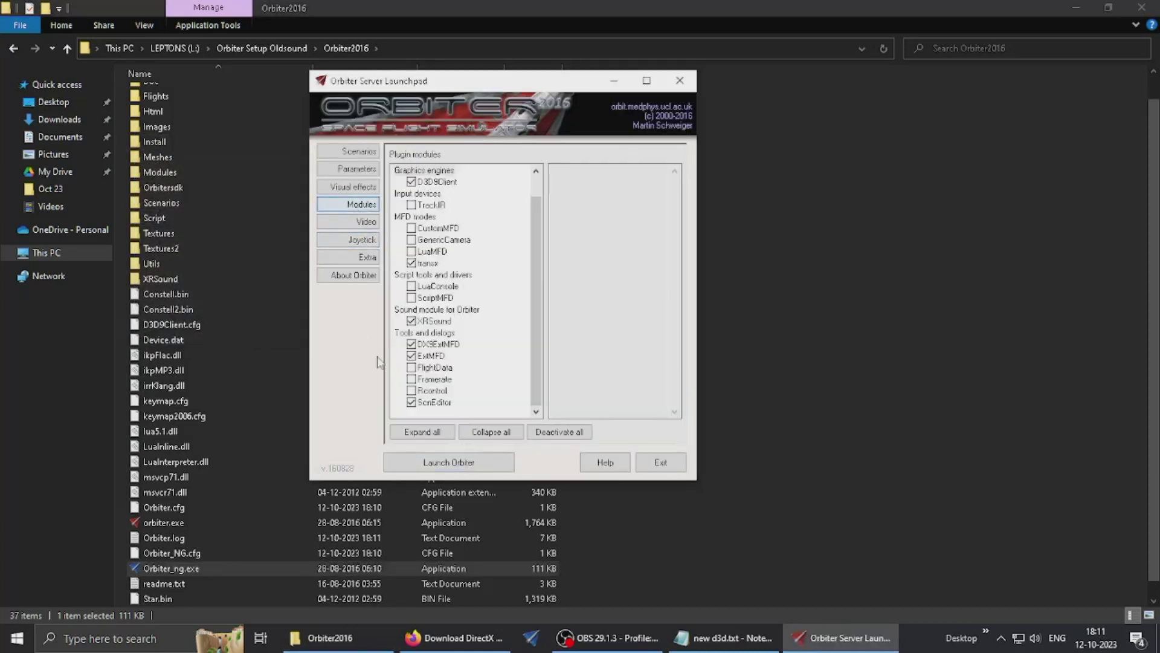
pyautogui.click(362, 221)
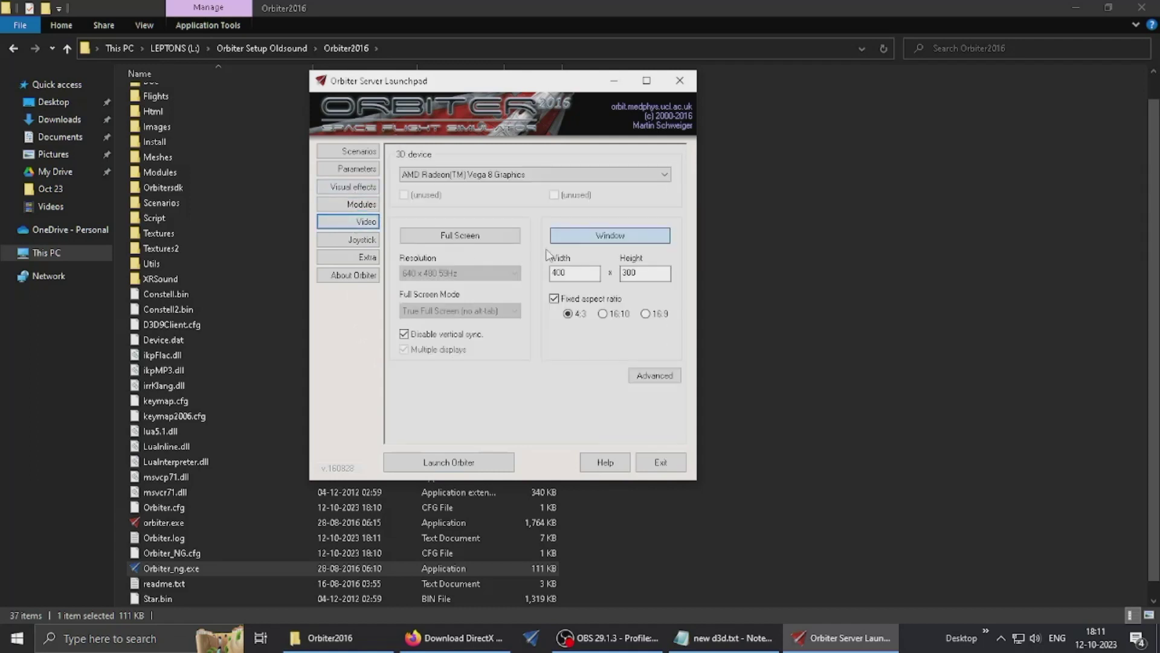
pyautogui.click(507, 235)
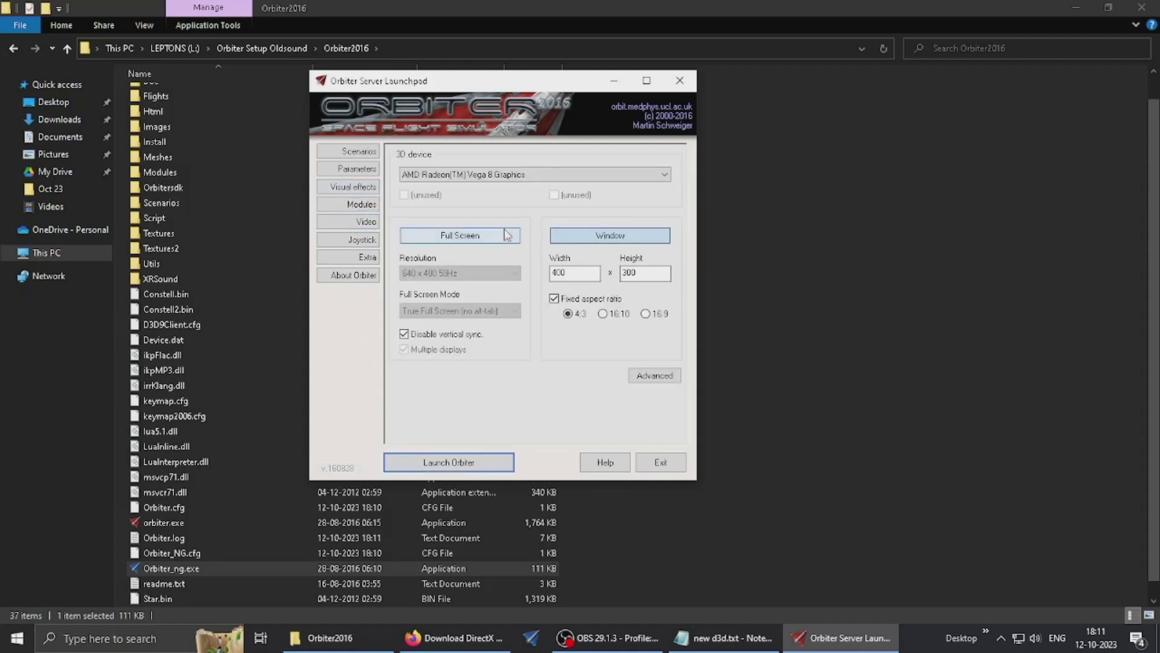
pyautogui.click(488, 274)
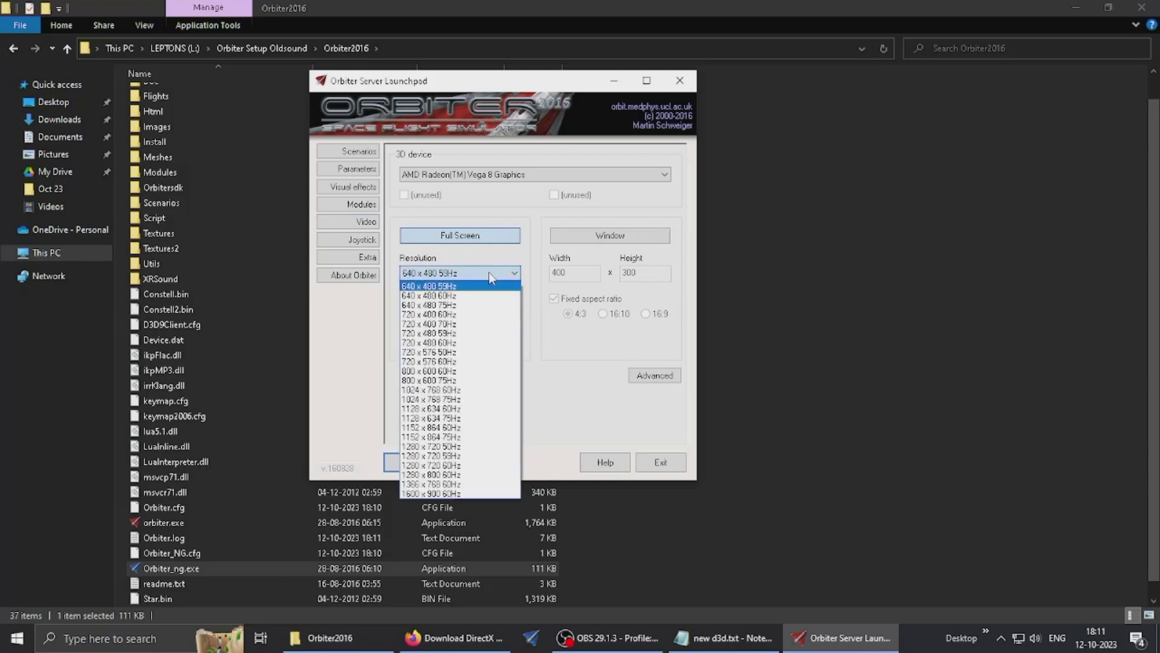
pyautogui.click(459, 501)
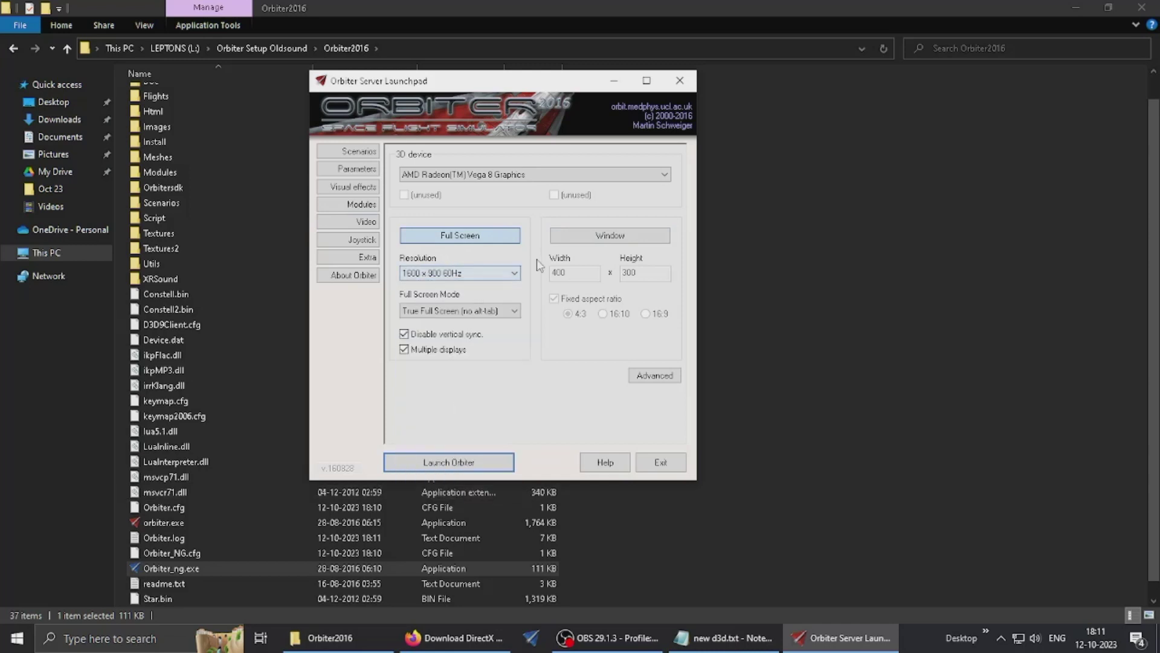
# Step: Switch the video output to windowed display with a width of 1600, a height of 900 and a fixed 16:9 aspect ratio
pyautogui.click(580, 238)
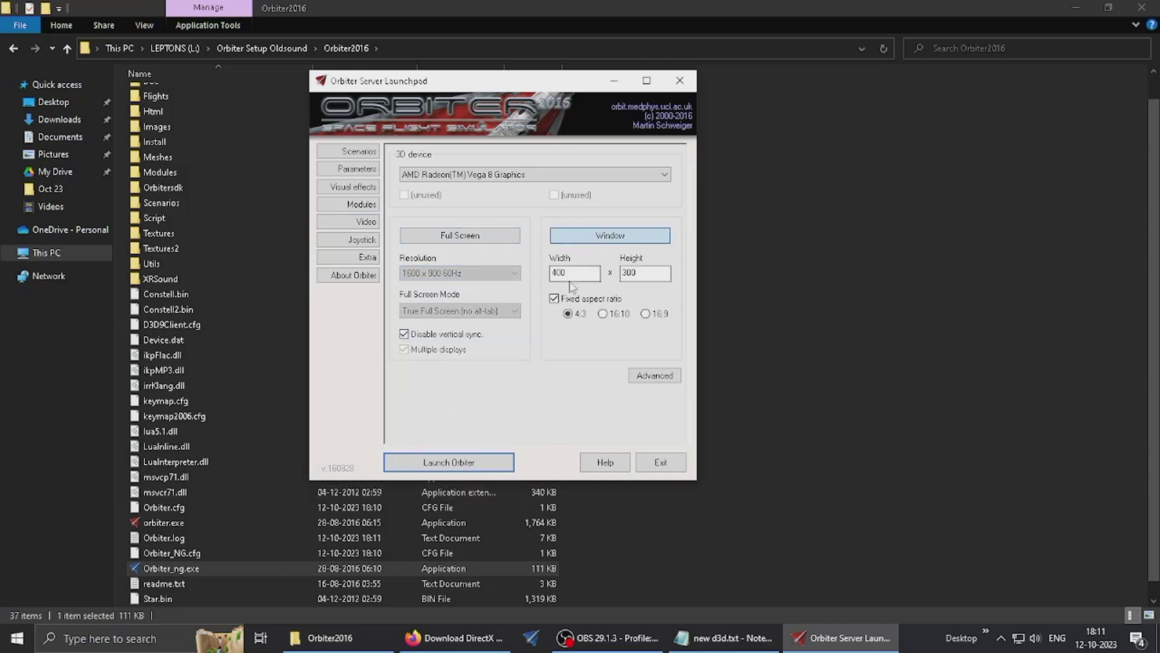
pyautogui.moveTo(573, 272); pyautogui.dragTo(535, 267)
pyautogui.write('16')
pyautogui.click(645, 315)
pyautogui.click(518, 181)
pyautogui.click(517, 188)
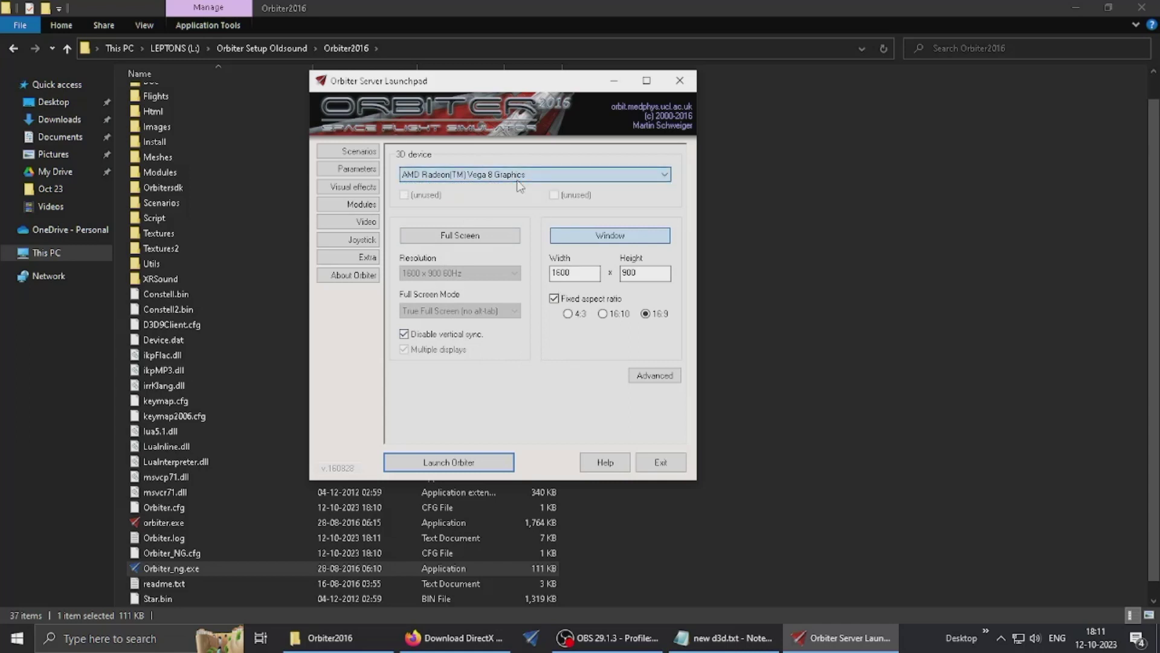
pyautogui.click(365, 221)
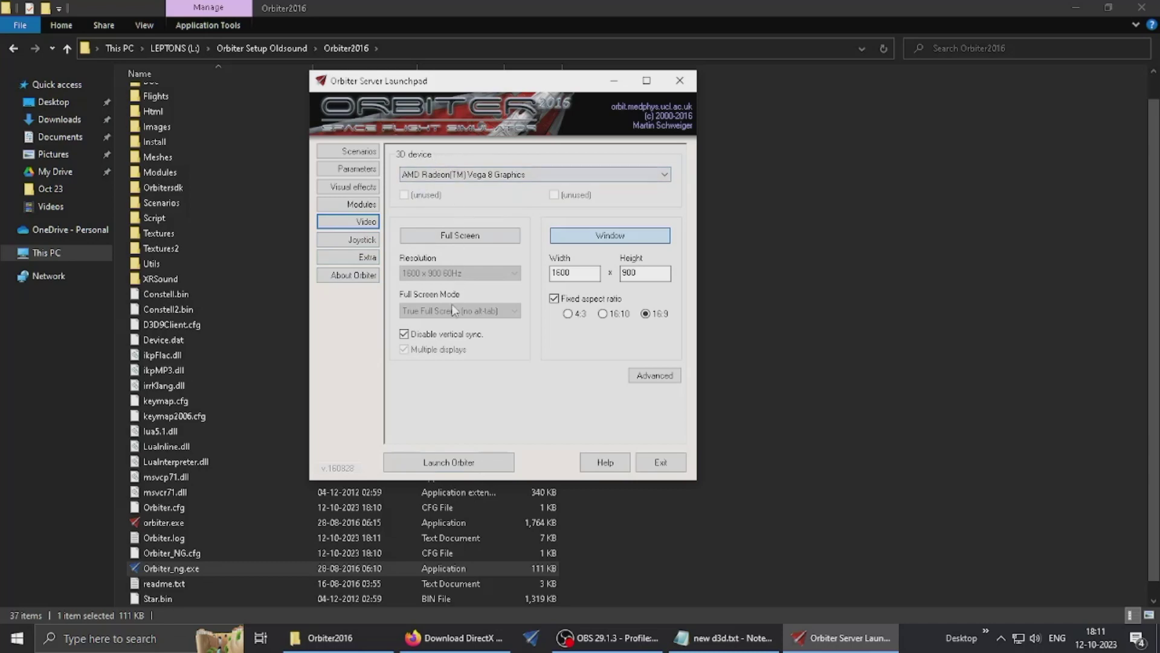
# Step: Examine the D3D9Client advanced setup, including the texture filter and font rendering choices, and close it without changes
pyautogui.click(653, 375)
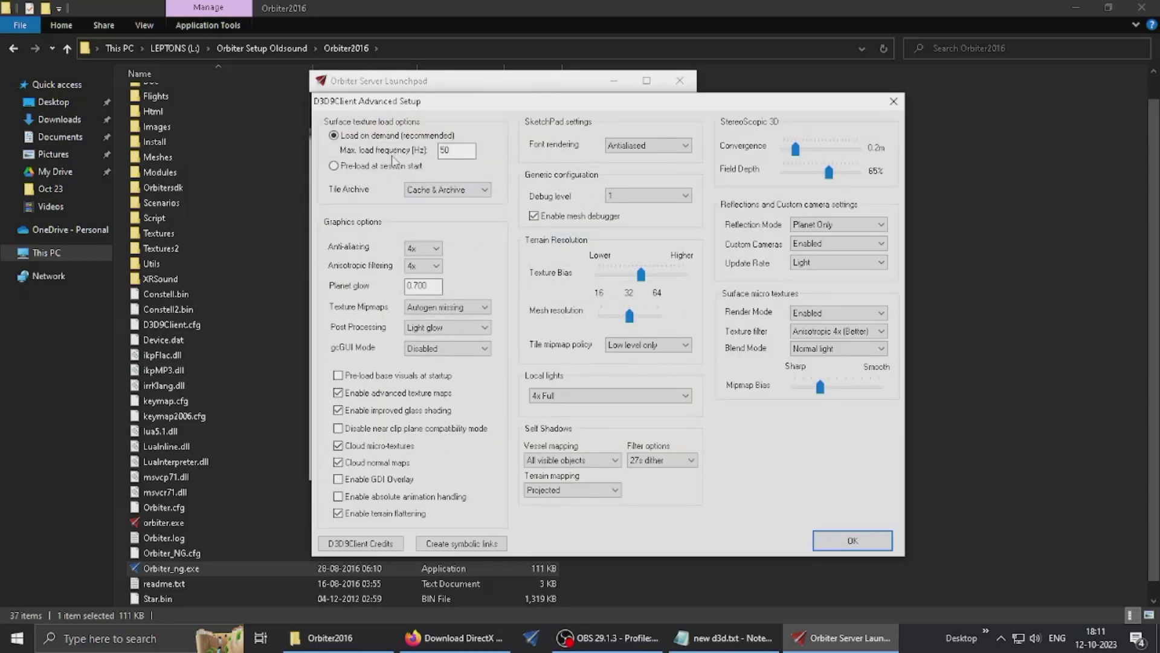
pyautogui.click(803, 332)
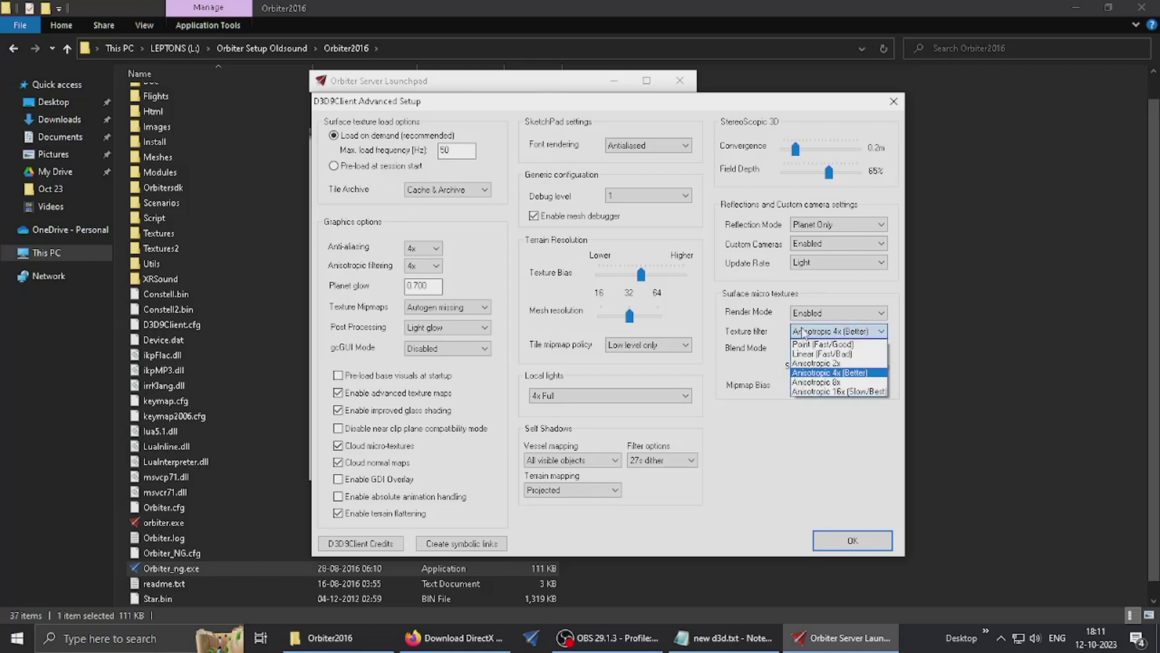
pyautogui.click(803, 332)
pyautogui.click(647, 145)
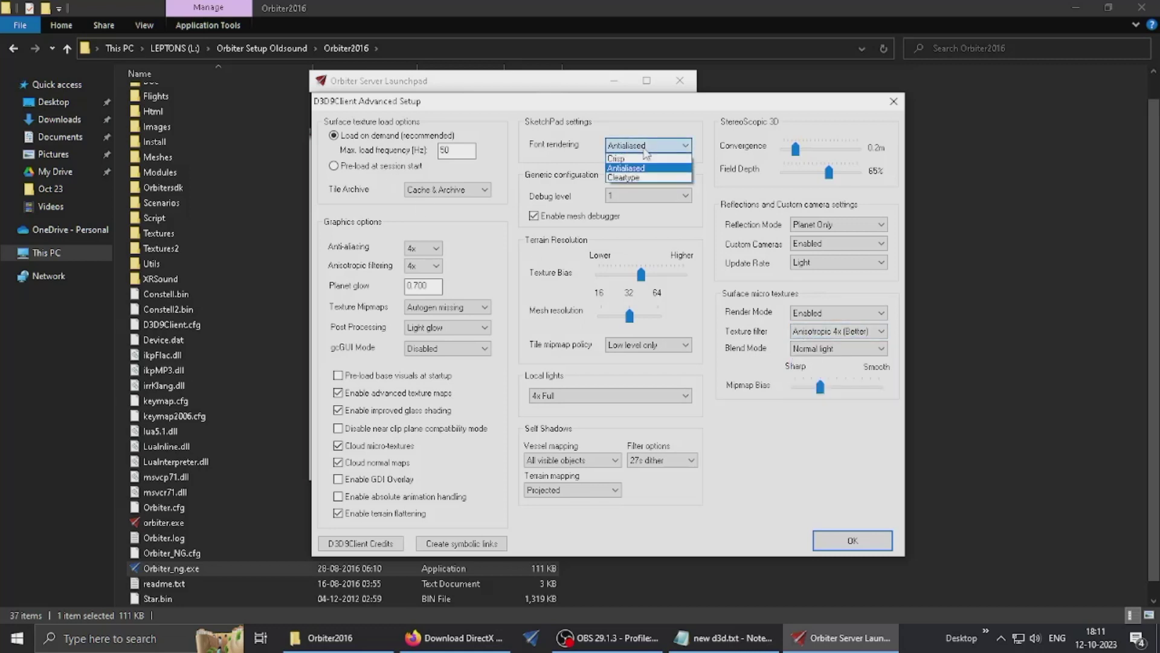
pyautogui.click(645, 154)
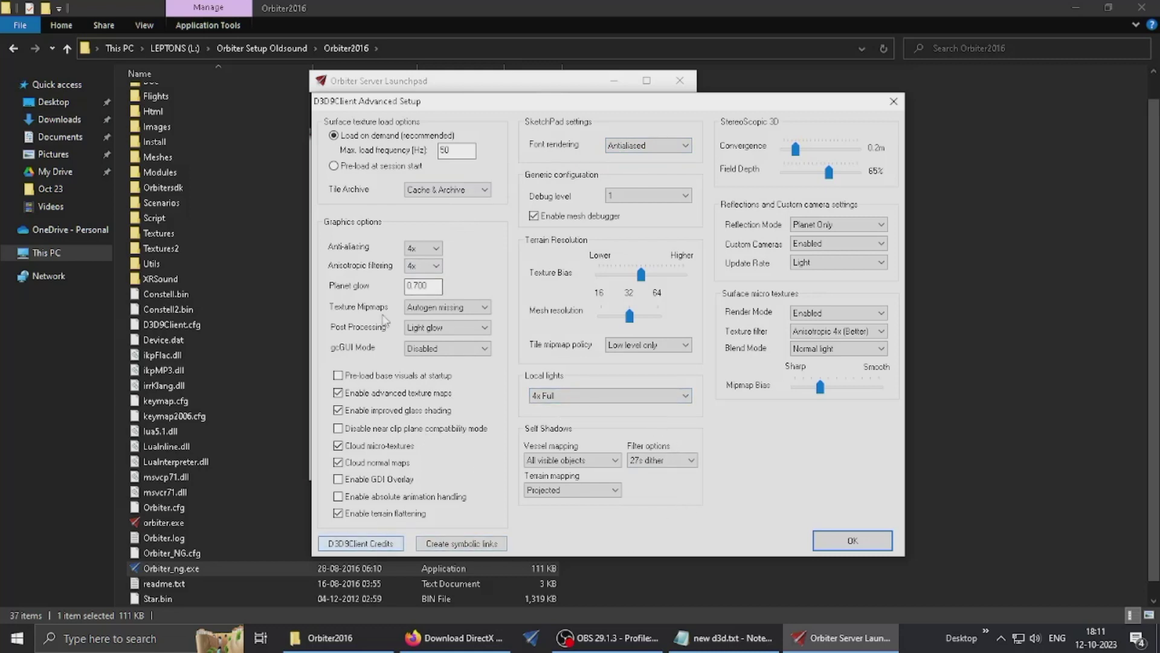
pyautogui.click(843, 539)
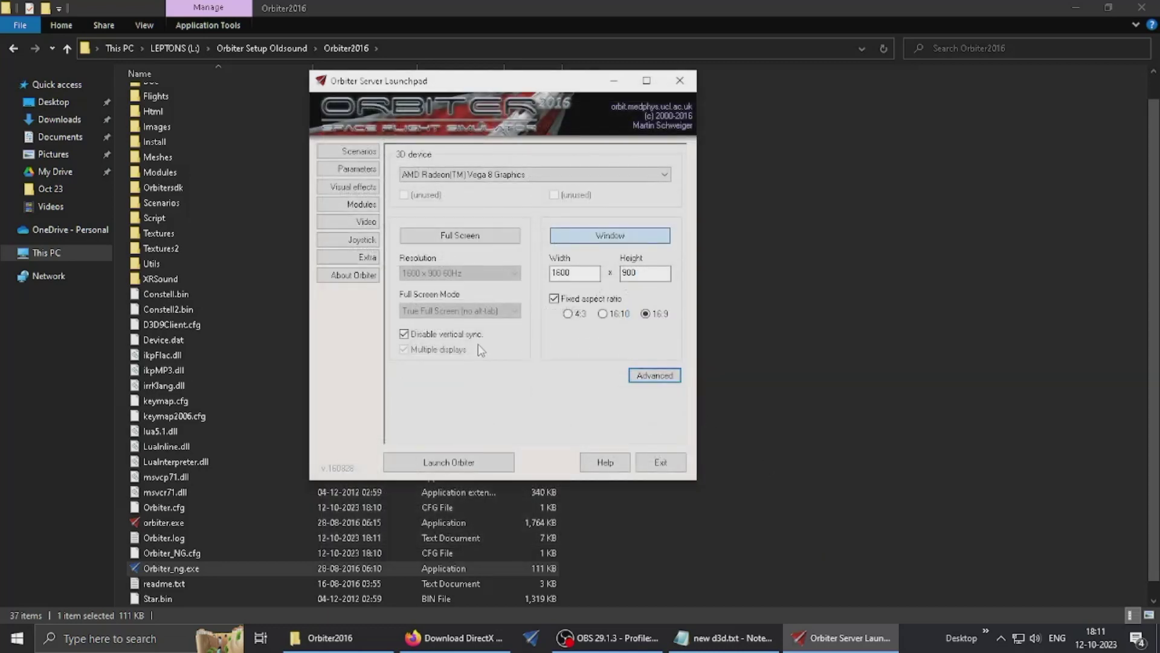
# Step: Review the launchpad's parameters, visual effects, modules, video, joystick, extra and about pages, and return to the scenarios
pyautogui.click(362, 172)
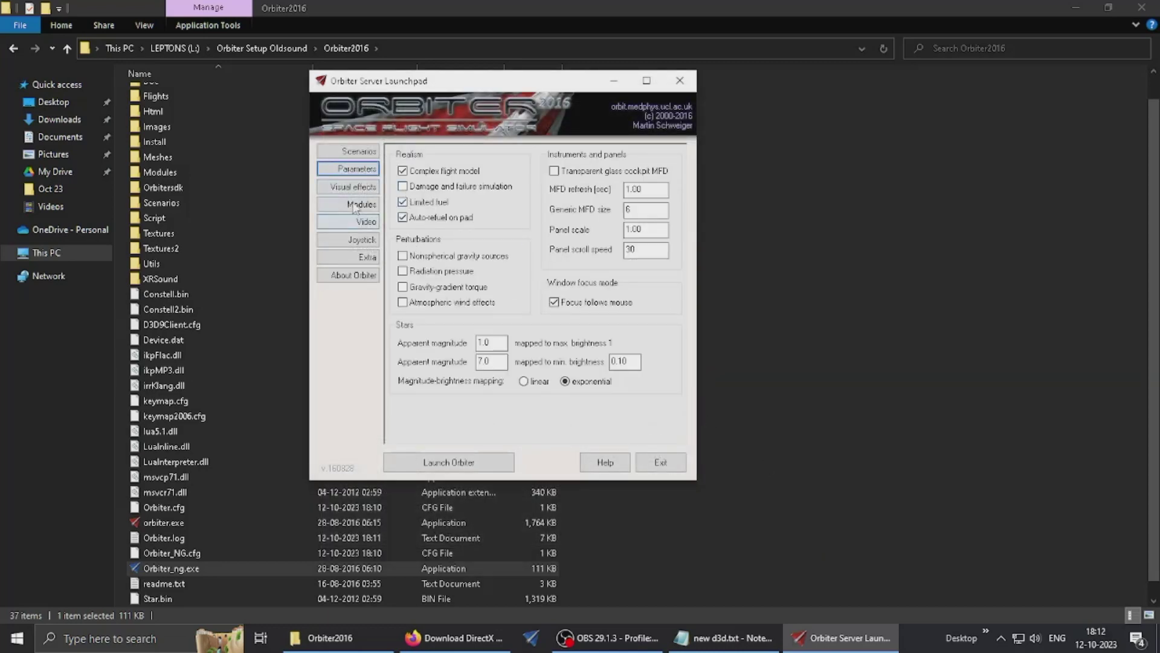
pyautogui.click(355, 187)
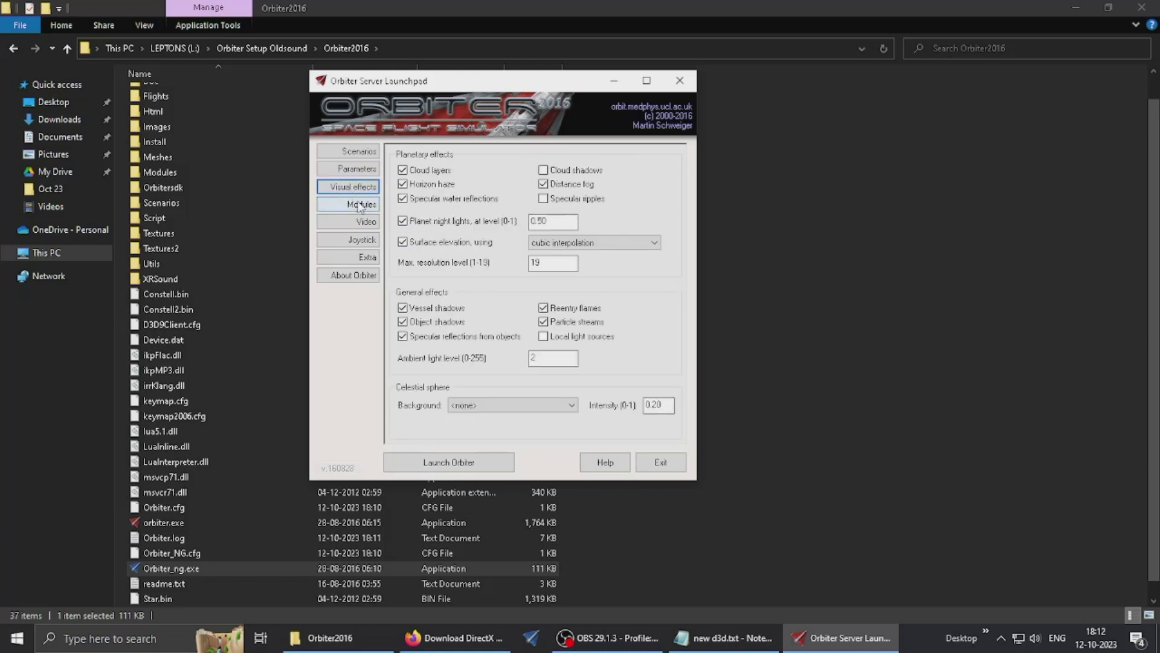
pyautogui.click(360, 205)
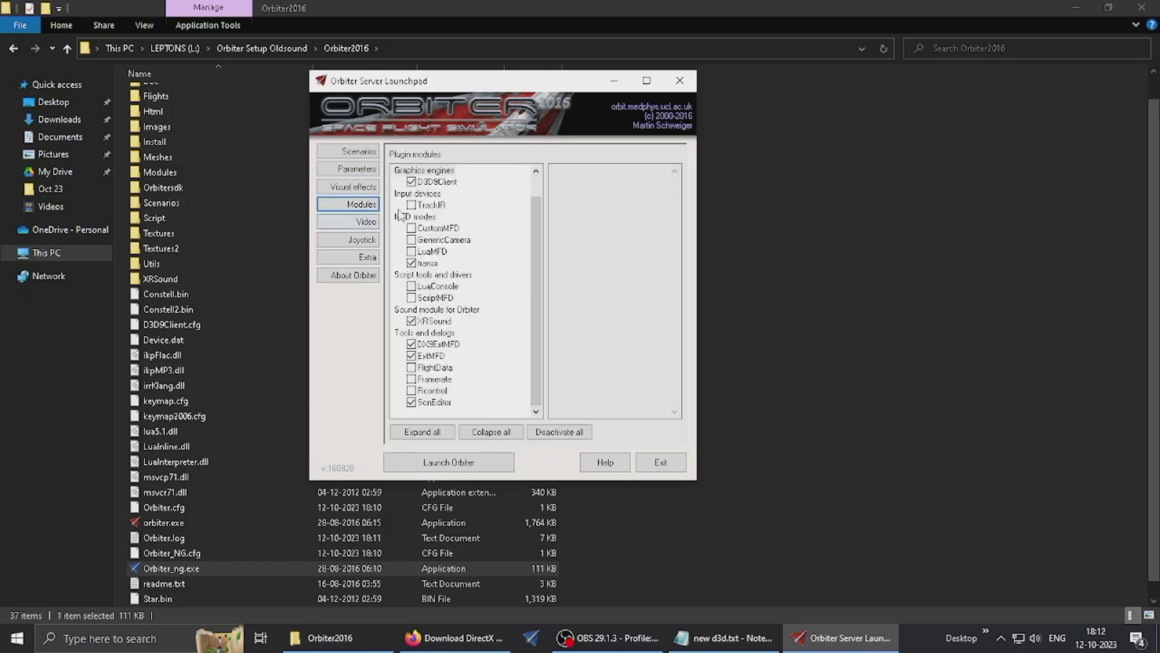
pyautogui.click(363, 222)
pyautogui.click(359, 241)
pyautogui.click(365, 257)
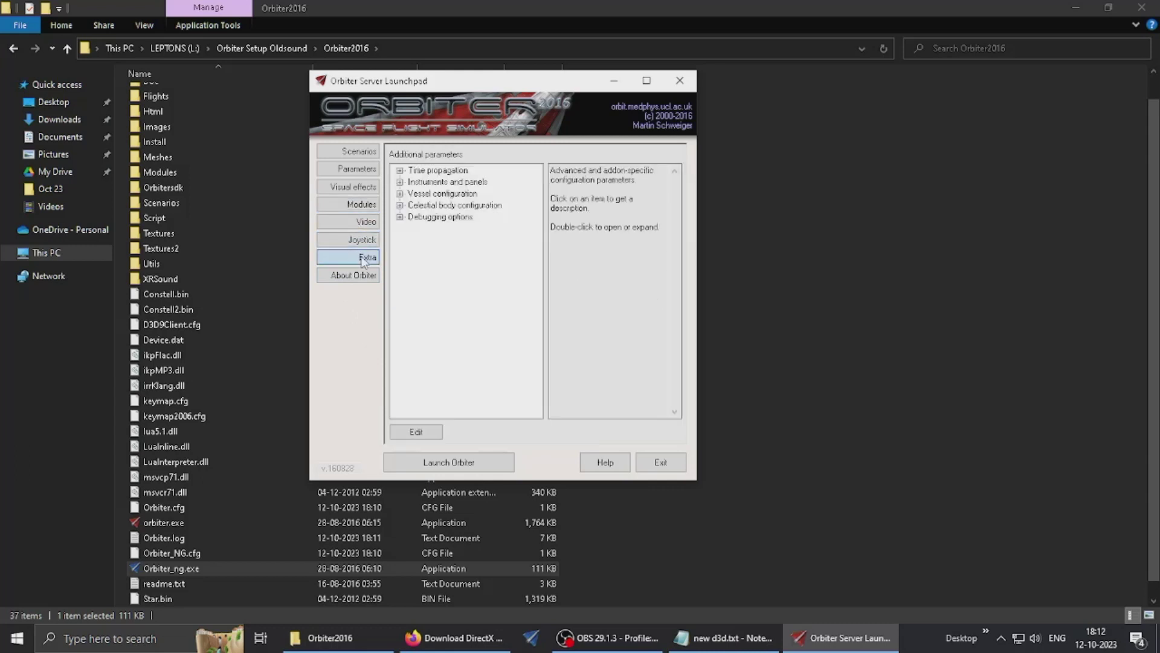
pyautogui.click(363, 276)
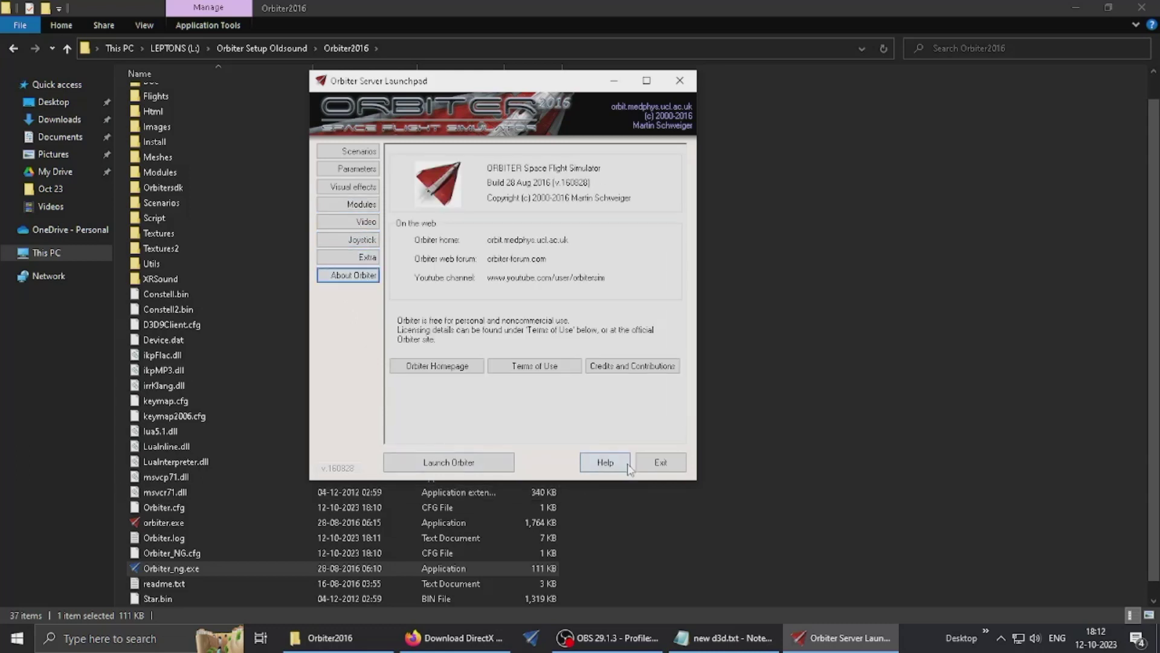
pyautogui.click(362, 152)
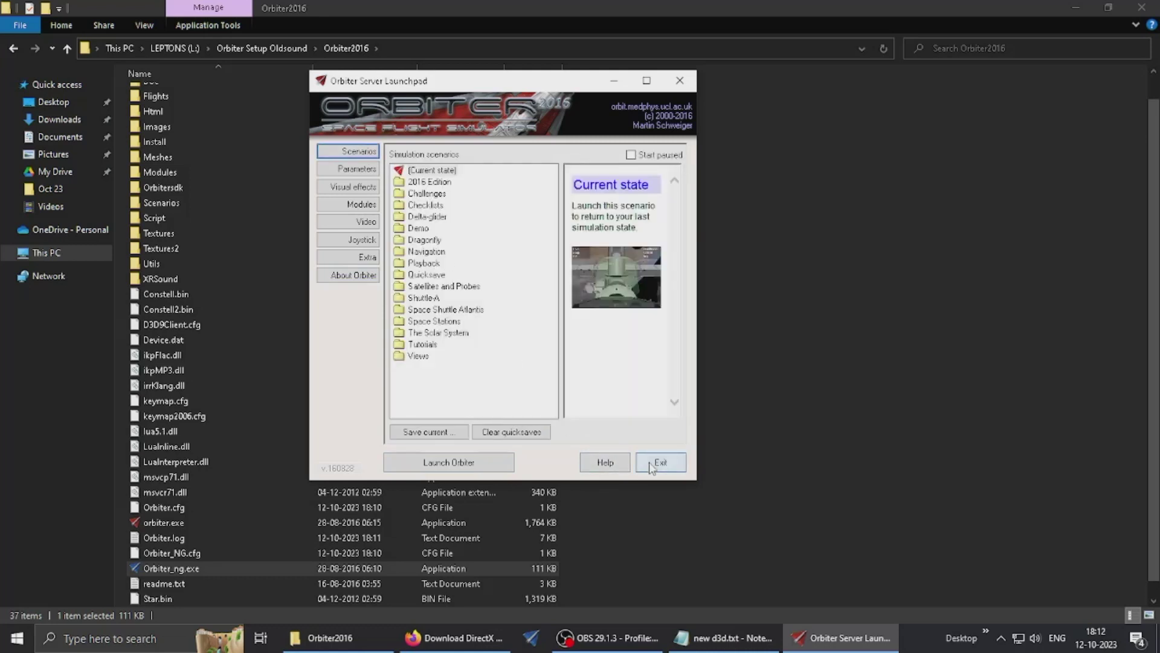
# Step: Launch the Docked at ISS scenario from the Delta-glider scenarios
pyautogui.click(426, 240)
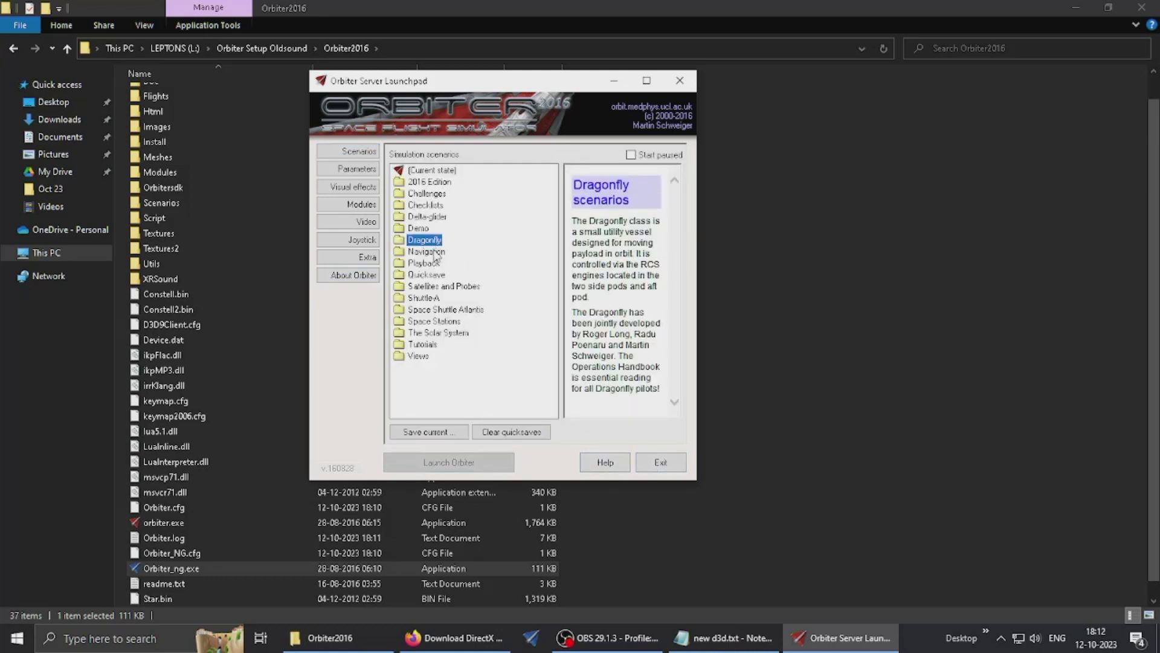
pyautogui.click(428, 251)
pyautogui.click(426, 217)
pyautogui.doubleClick(426, 218)
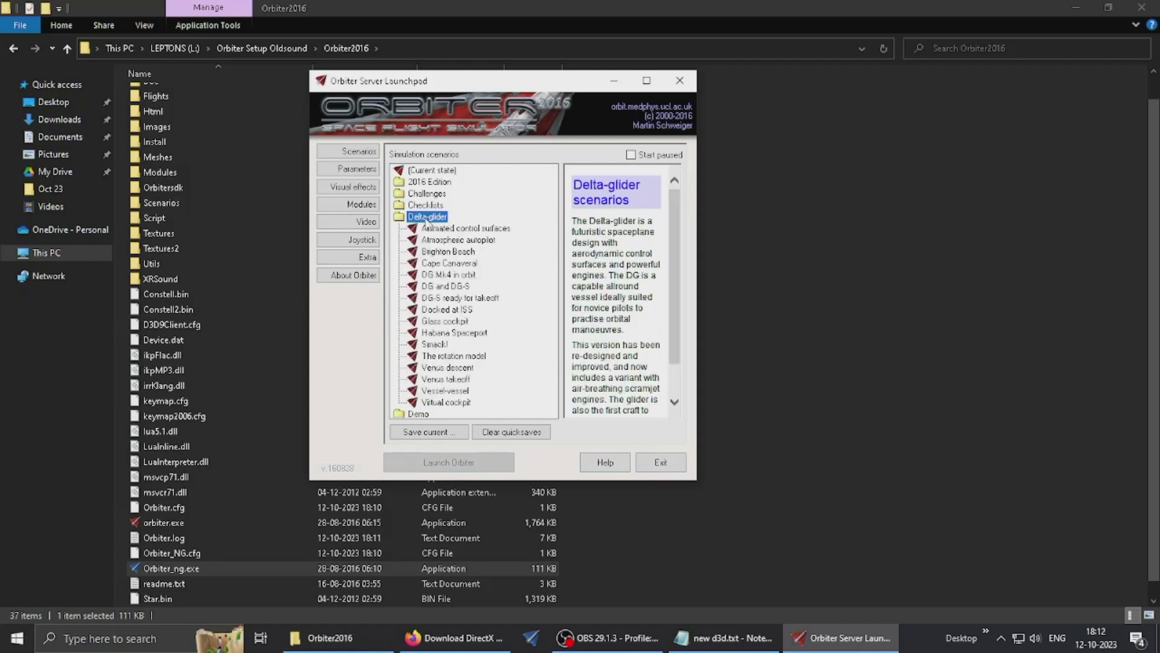
pyautogui.doubleClick(465, 309)
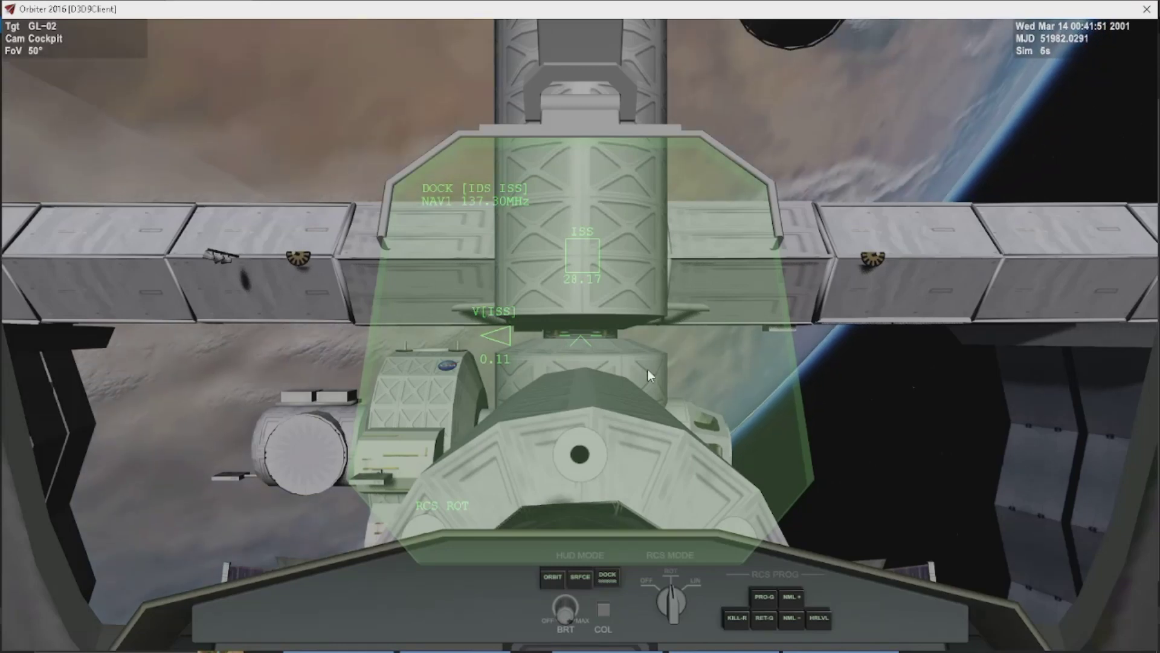
# Step: Widen the cockpit field of view to 70°, look around the instrument panels and switch to the external view
pyautogui.press('x')
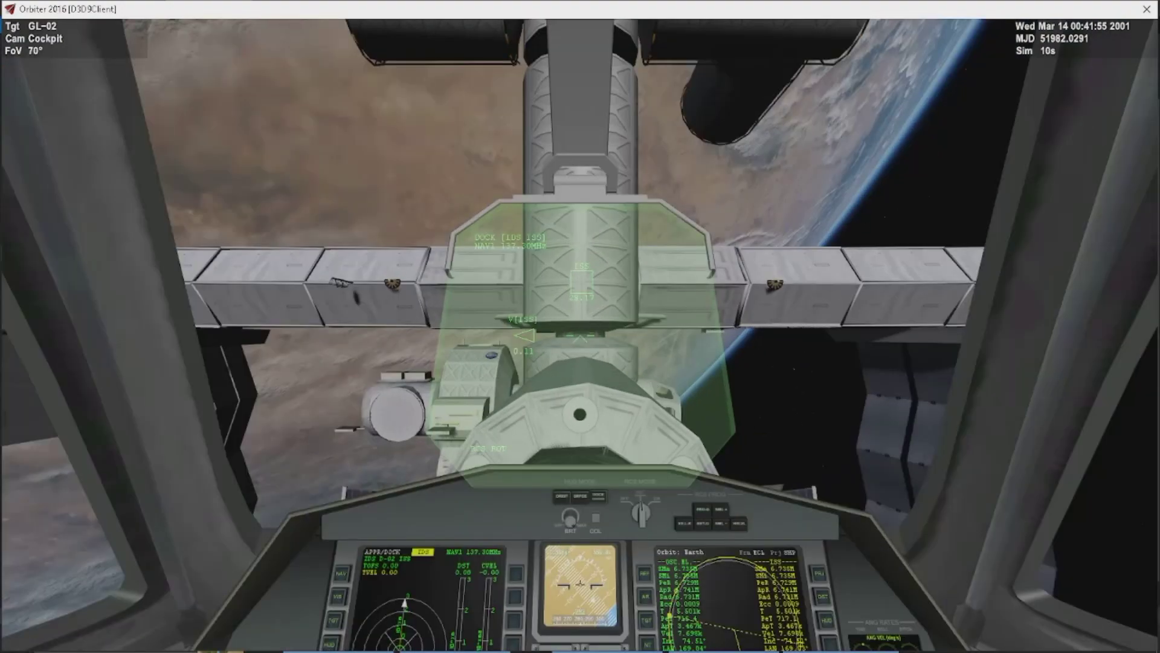
pyautogui.moveTo(580, 327); pyautogui.dragTo(598, 484)
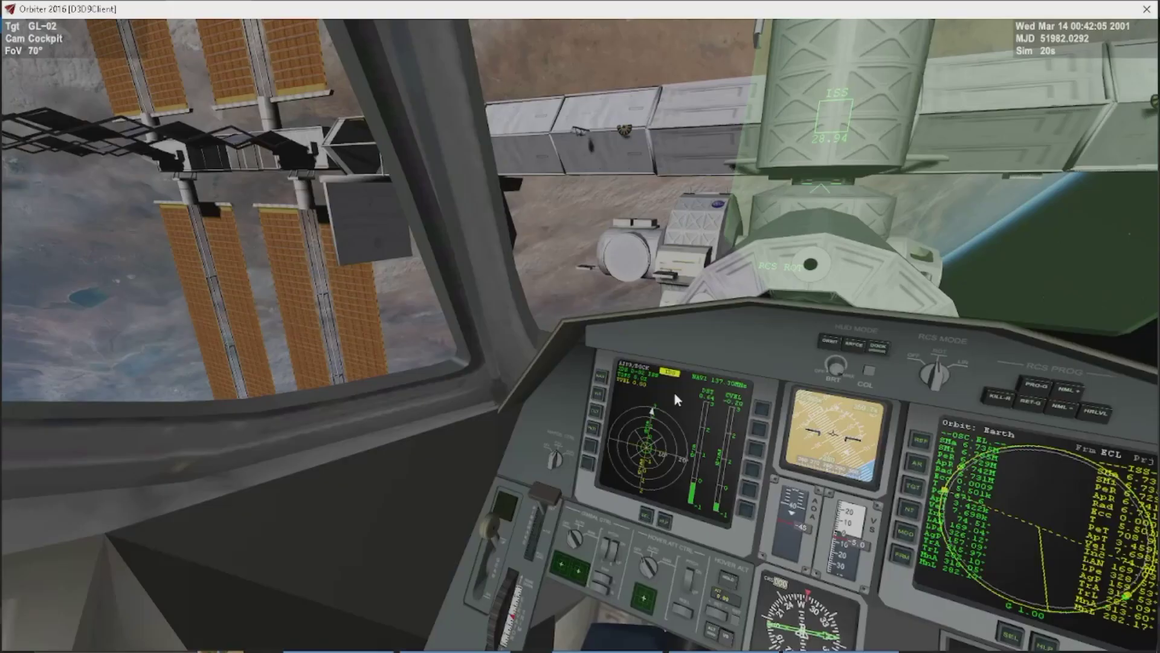
pyautogui.press('F1')
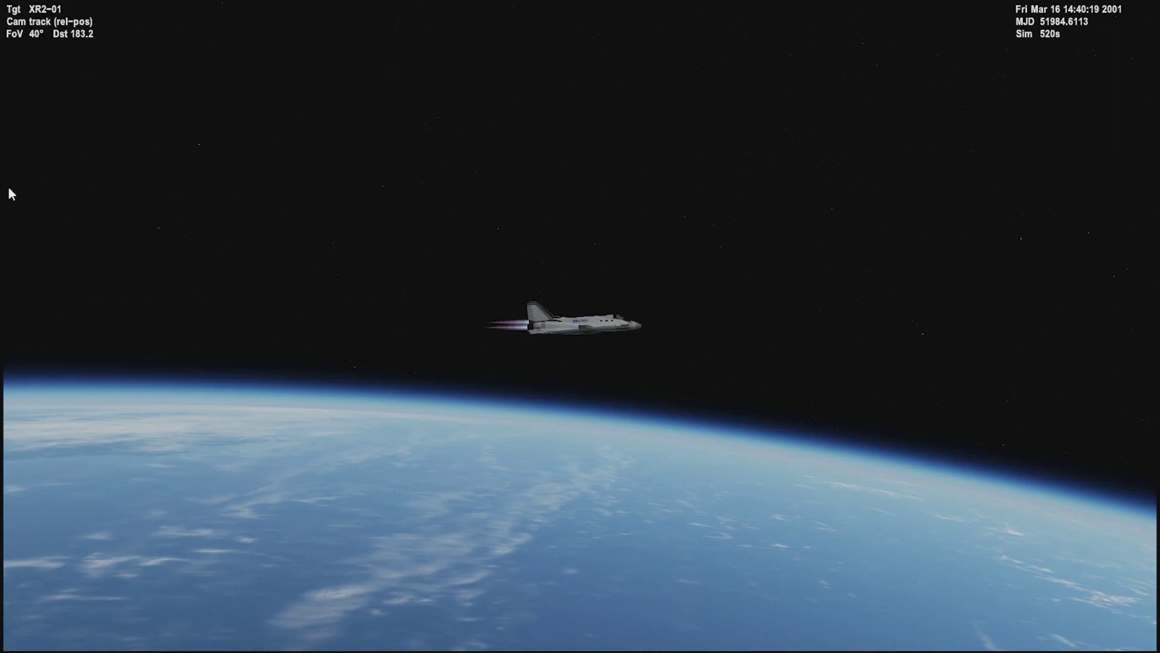
# Step: Inspect the XR2-01 spacecraft above Earth up close with the external camera, and back the camera away
pyautogui.scroll(5, 8, 188)
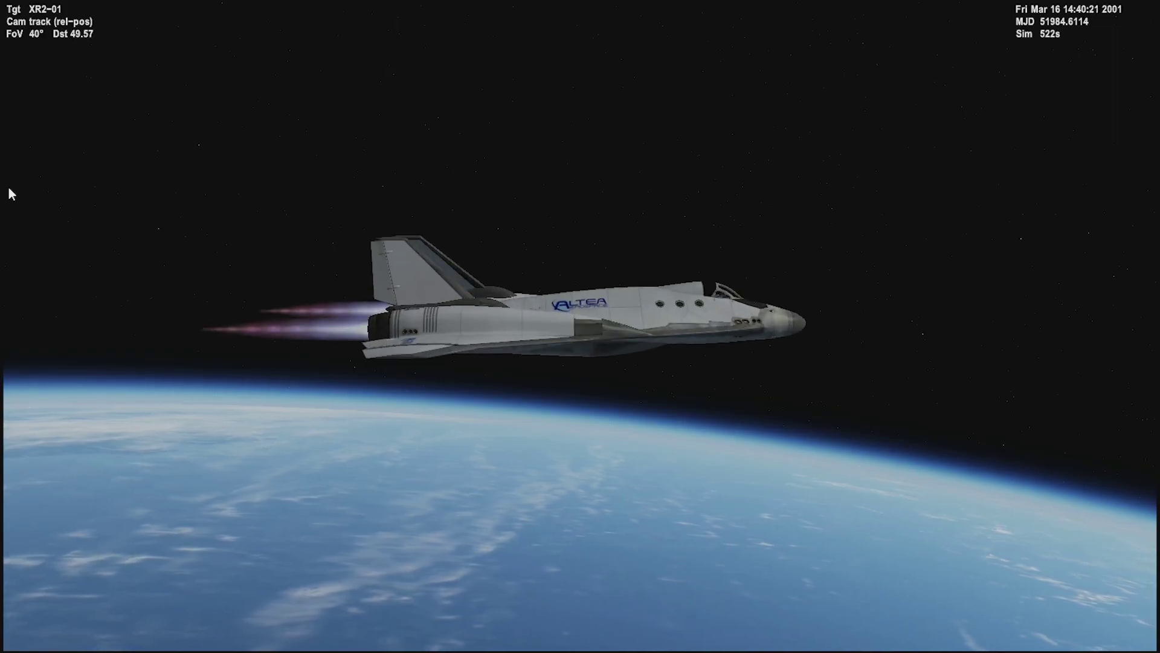
pyautogui.scroll(2, 8, 188)
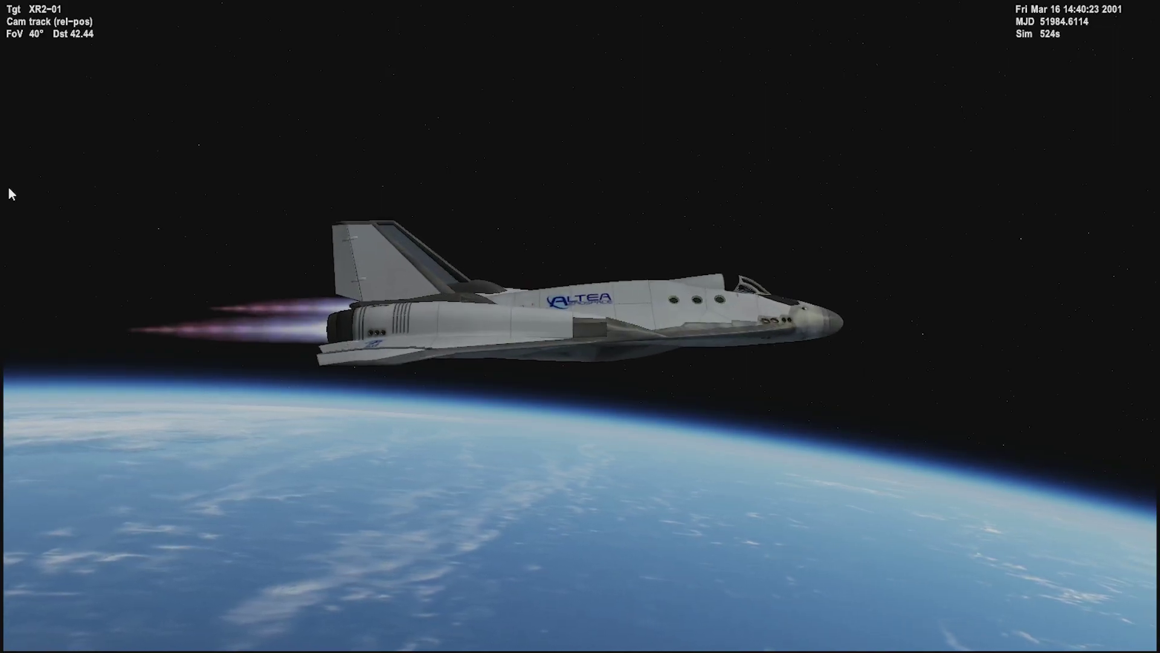
pyautogui.scroll(-3, 9, 189)
pyautogui.scroll(-4, 8, 188)
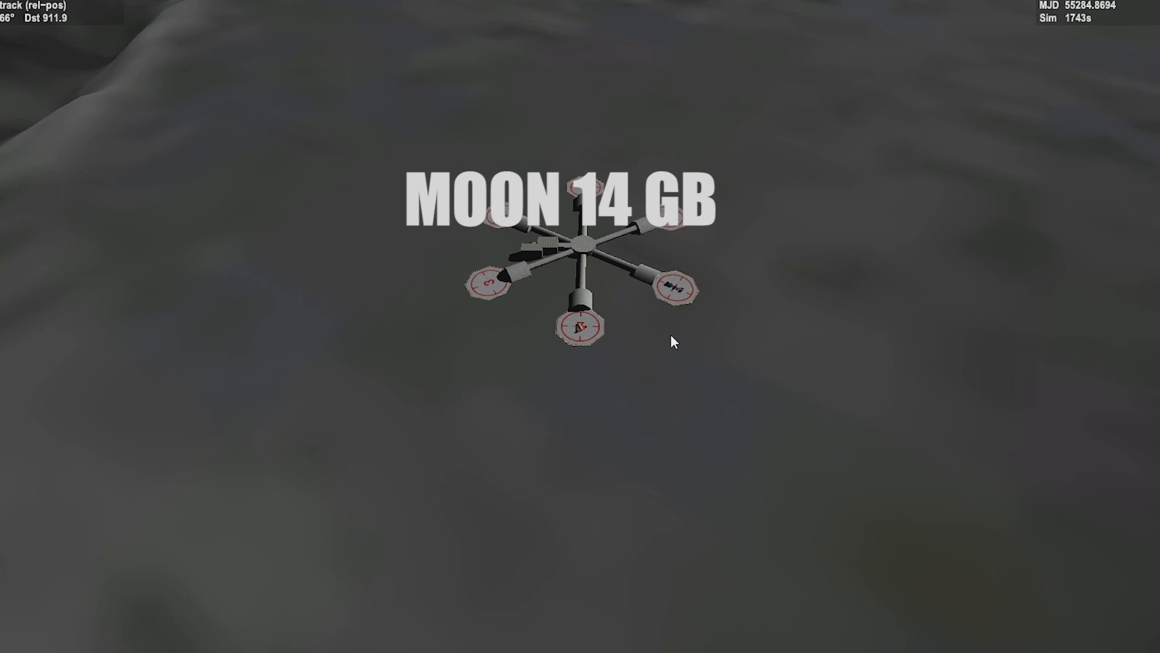
# Step: Pull the external camera back from the lunar base to a distance of about 2.15M to view the Moon's globe
pyautogui.scroll(-10, 674, 342)
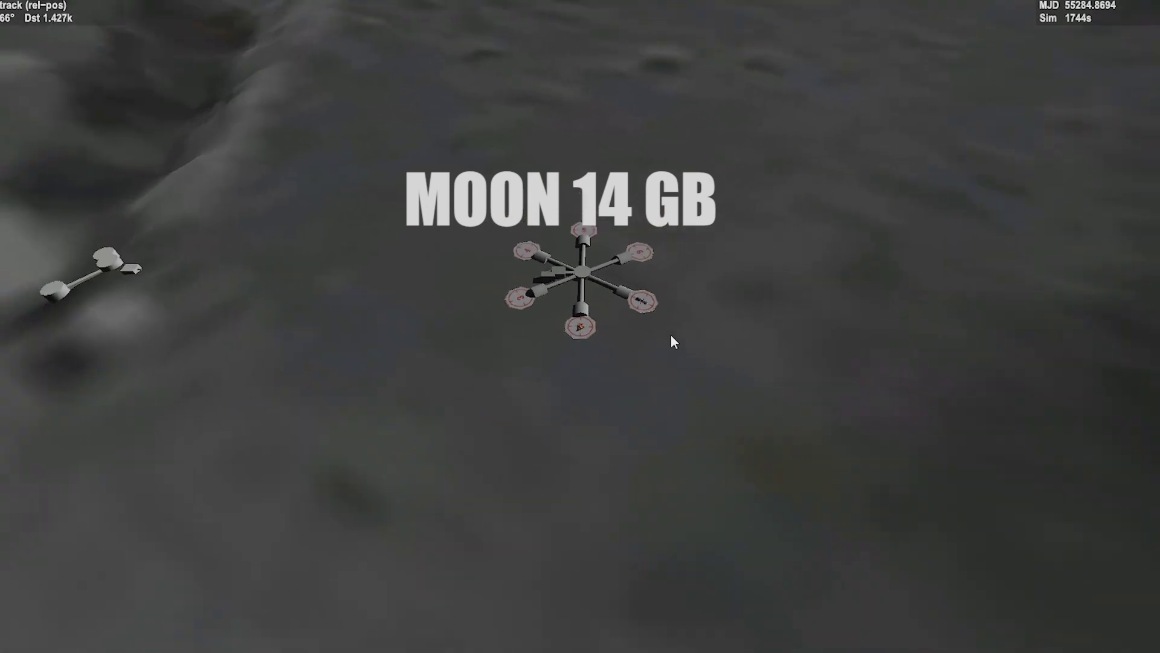
pyautogui.scroll(-10, 674, 342)
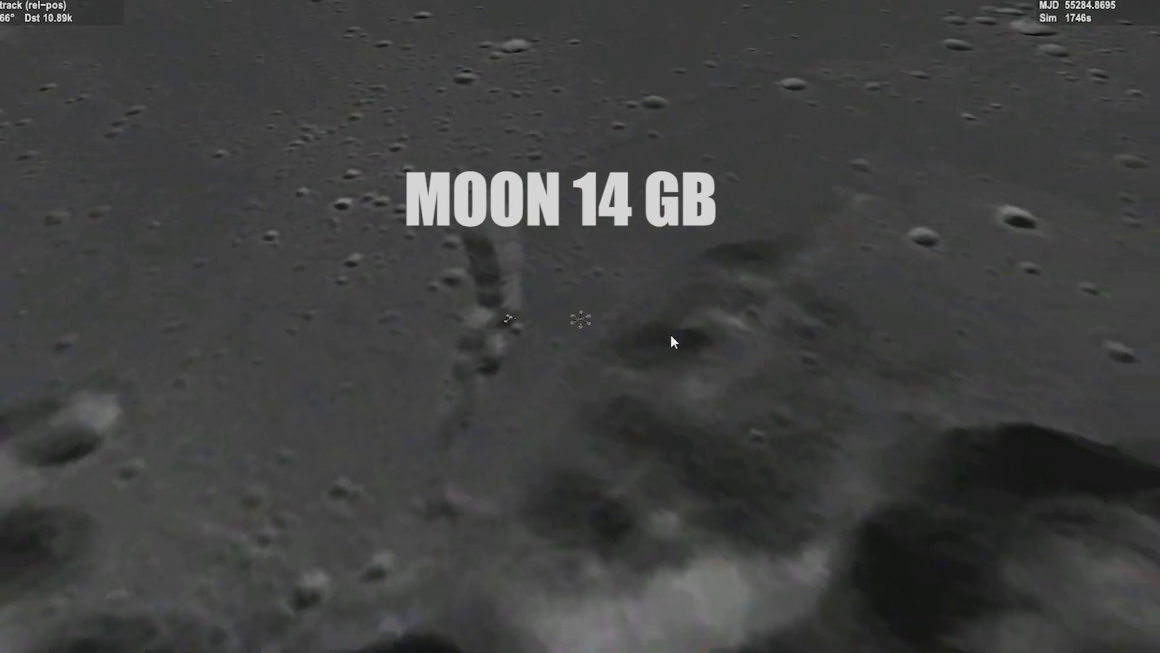
pyautogui.scroll(-10, 674, 342)
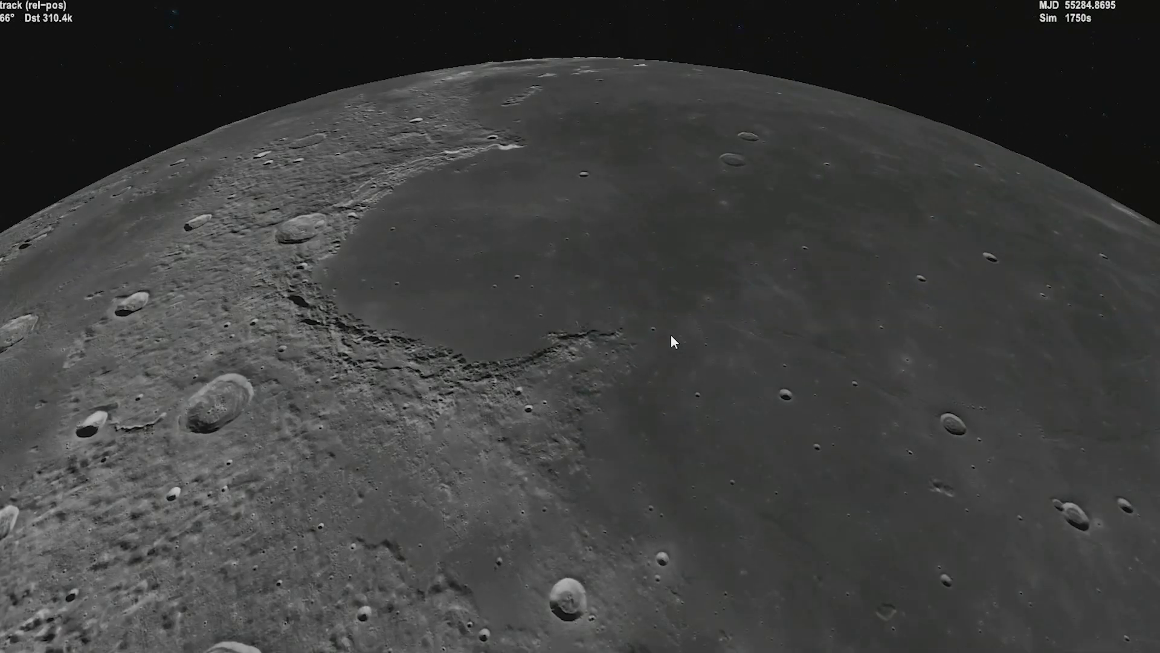
pyautogui.scroll(-10, 674, 342)
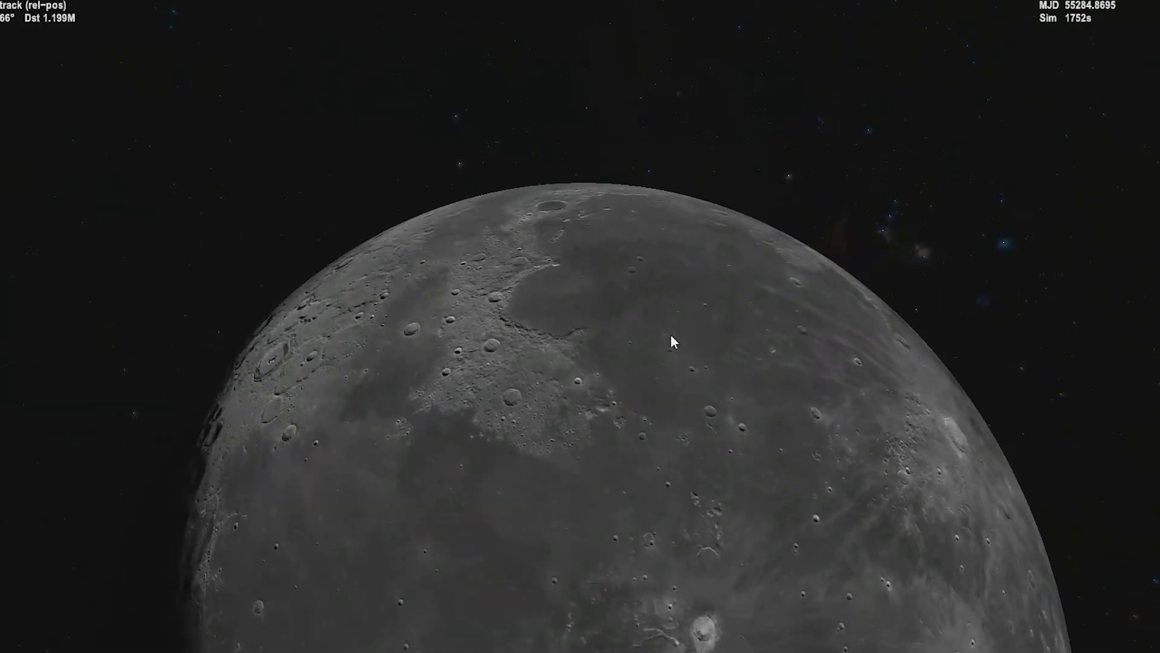
pyautogui.scroll(-10, 674, 342)
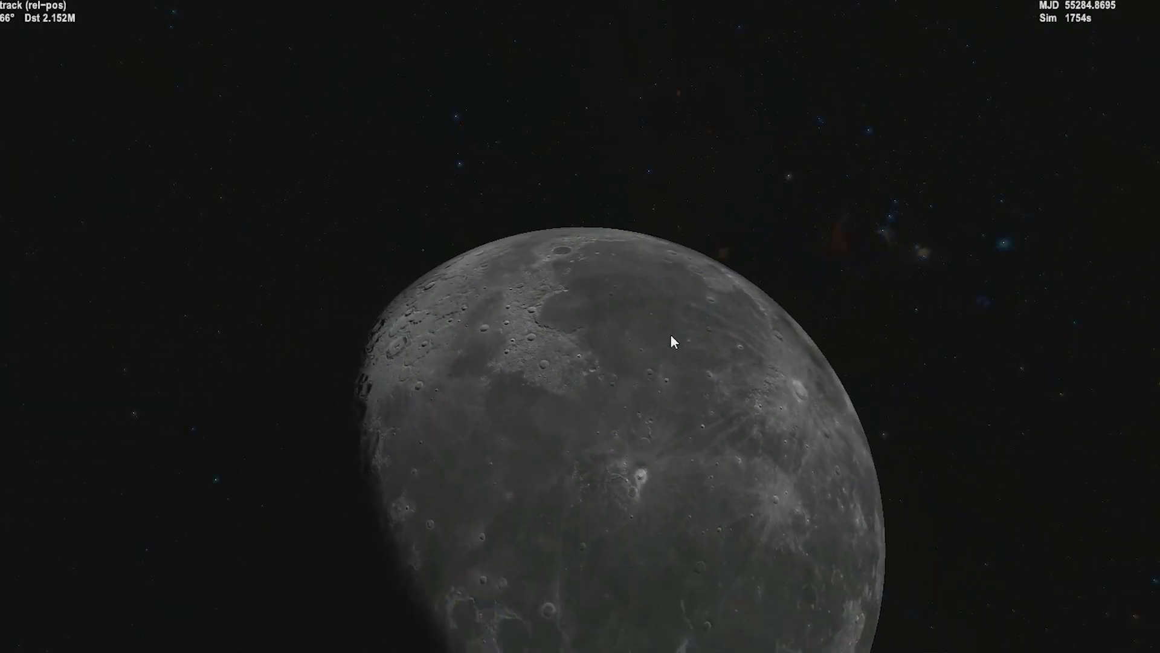